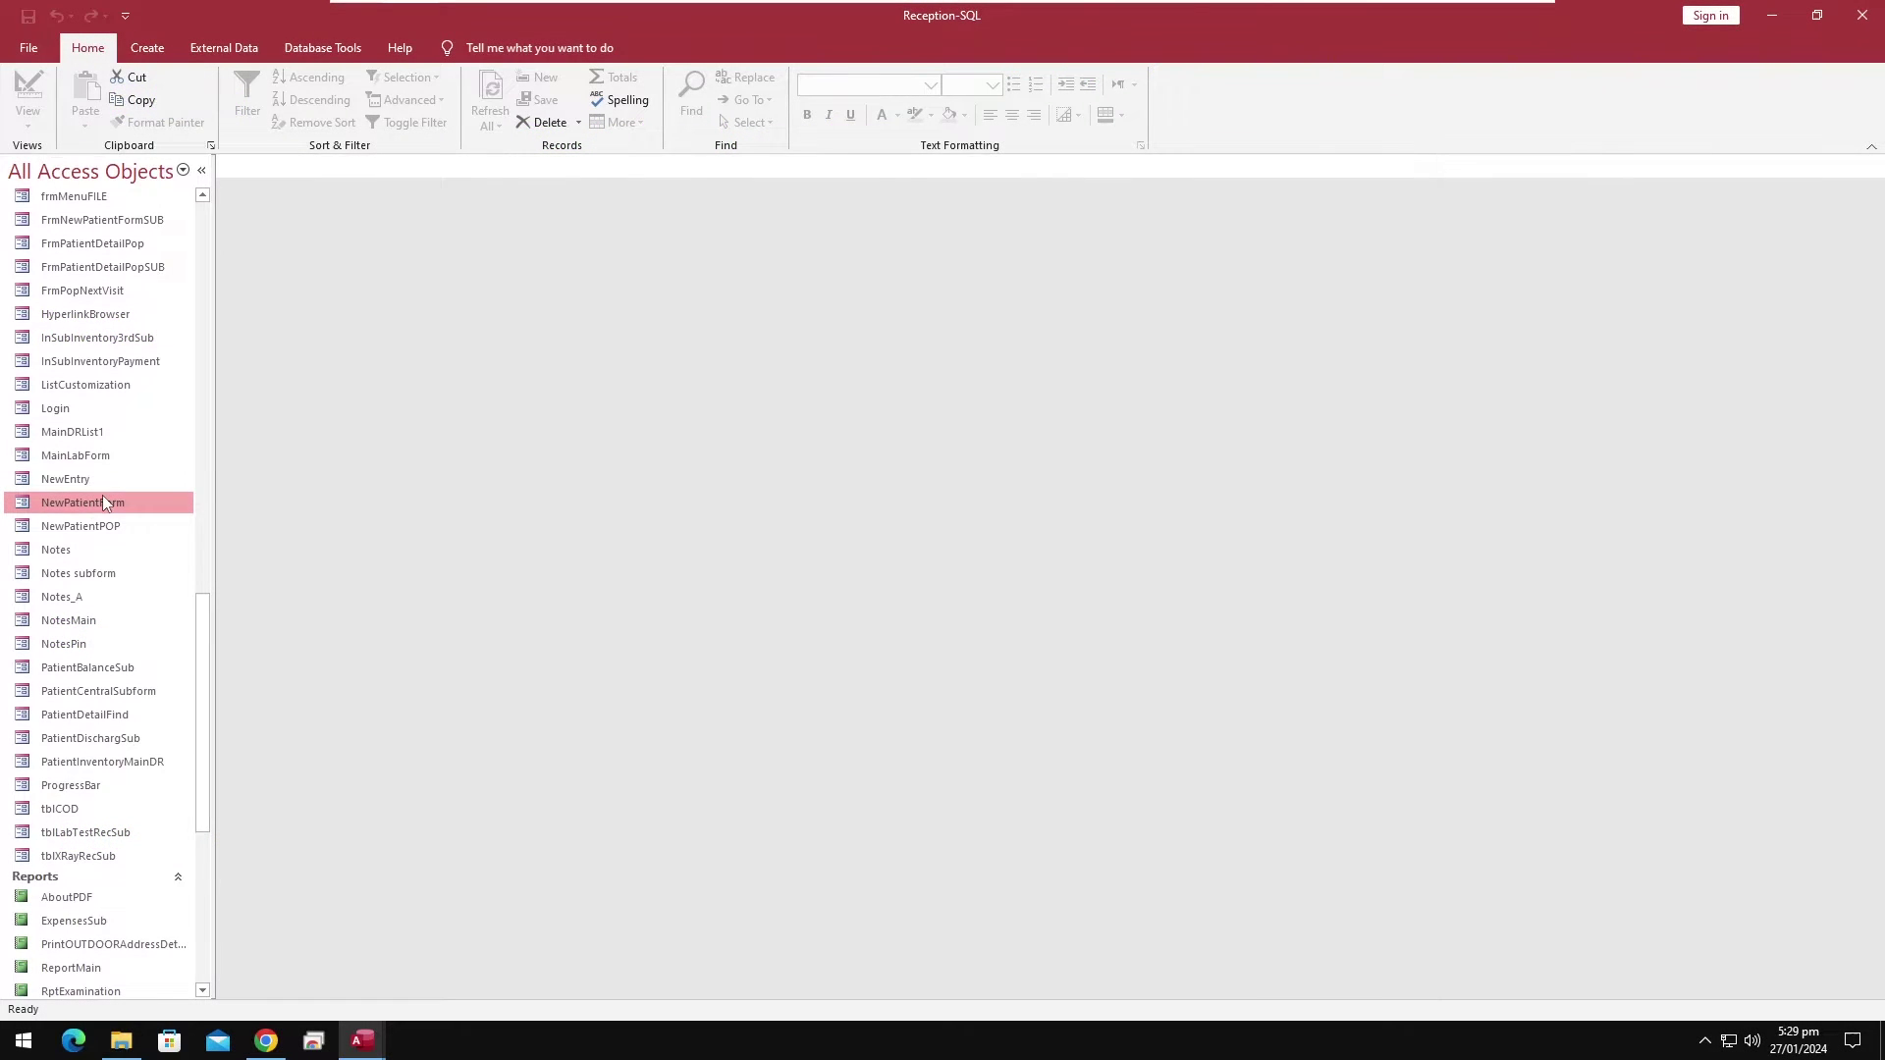
# Open NewPatientForm in Design View and show the On Click event procedure code of its New [F2] button.
pyautogui.rightClick(103, 502)
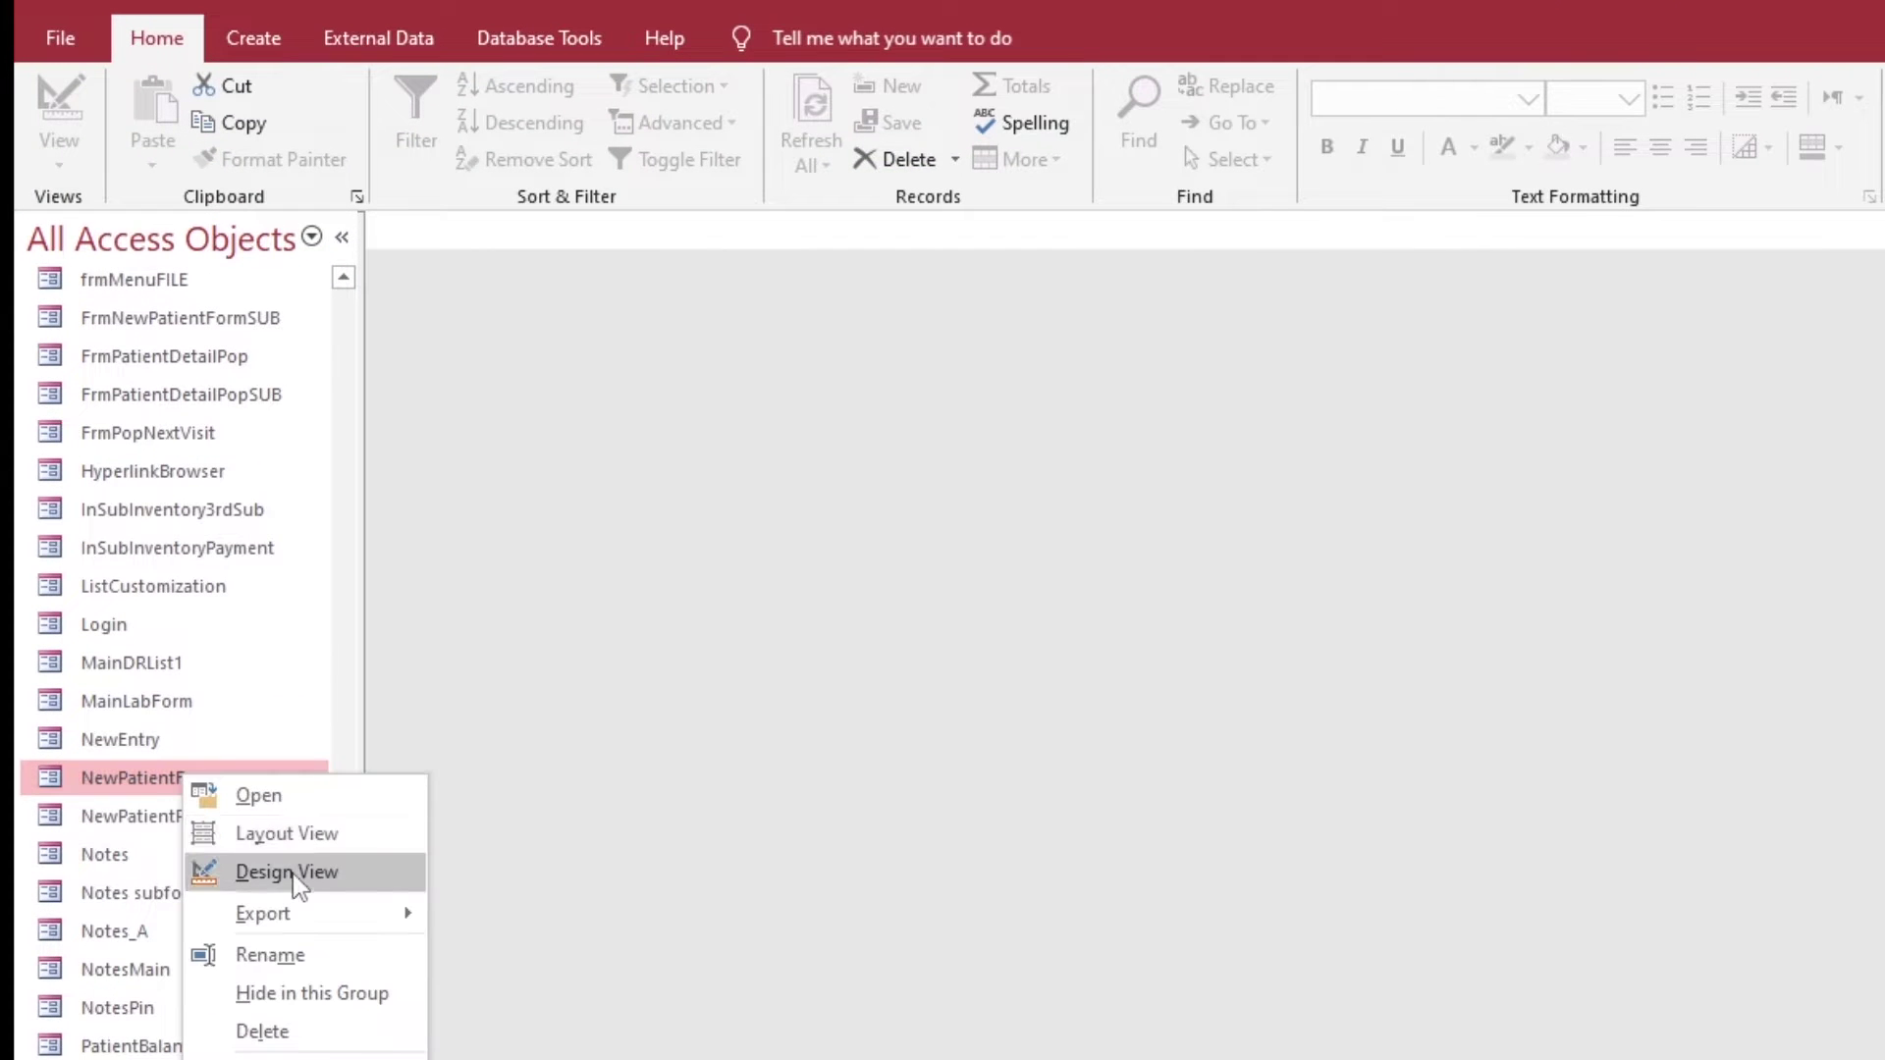
pyautogui.click(295, 872)
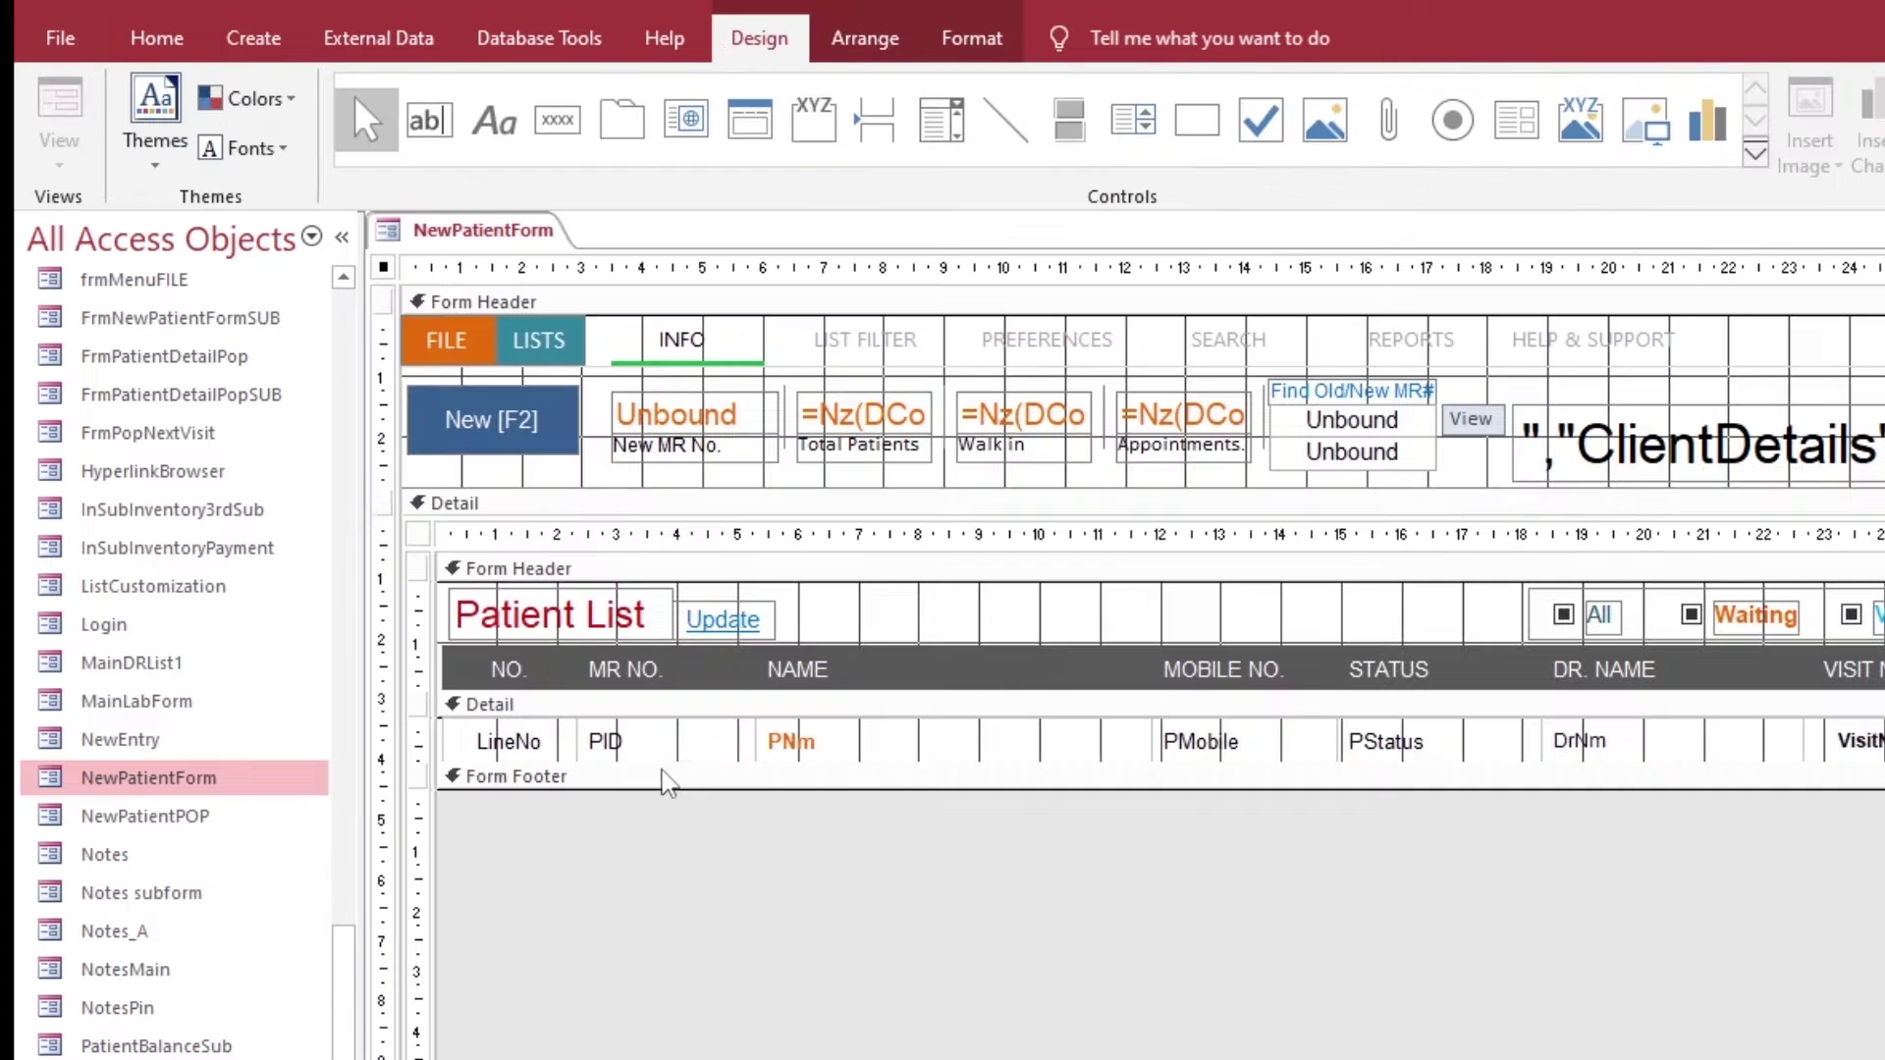
pyautogui.doubleClick(530, 437)
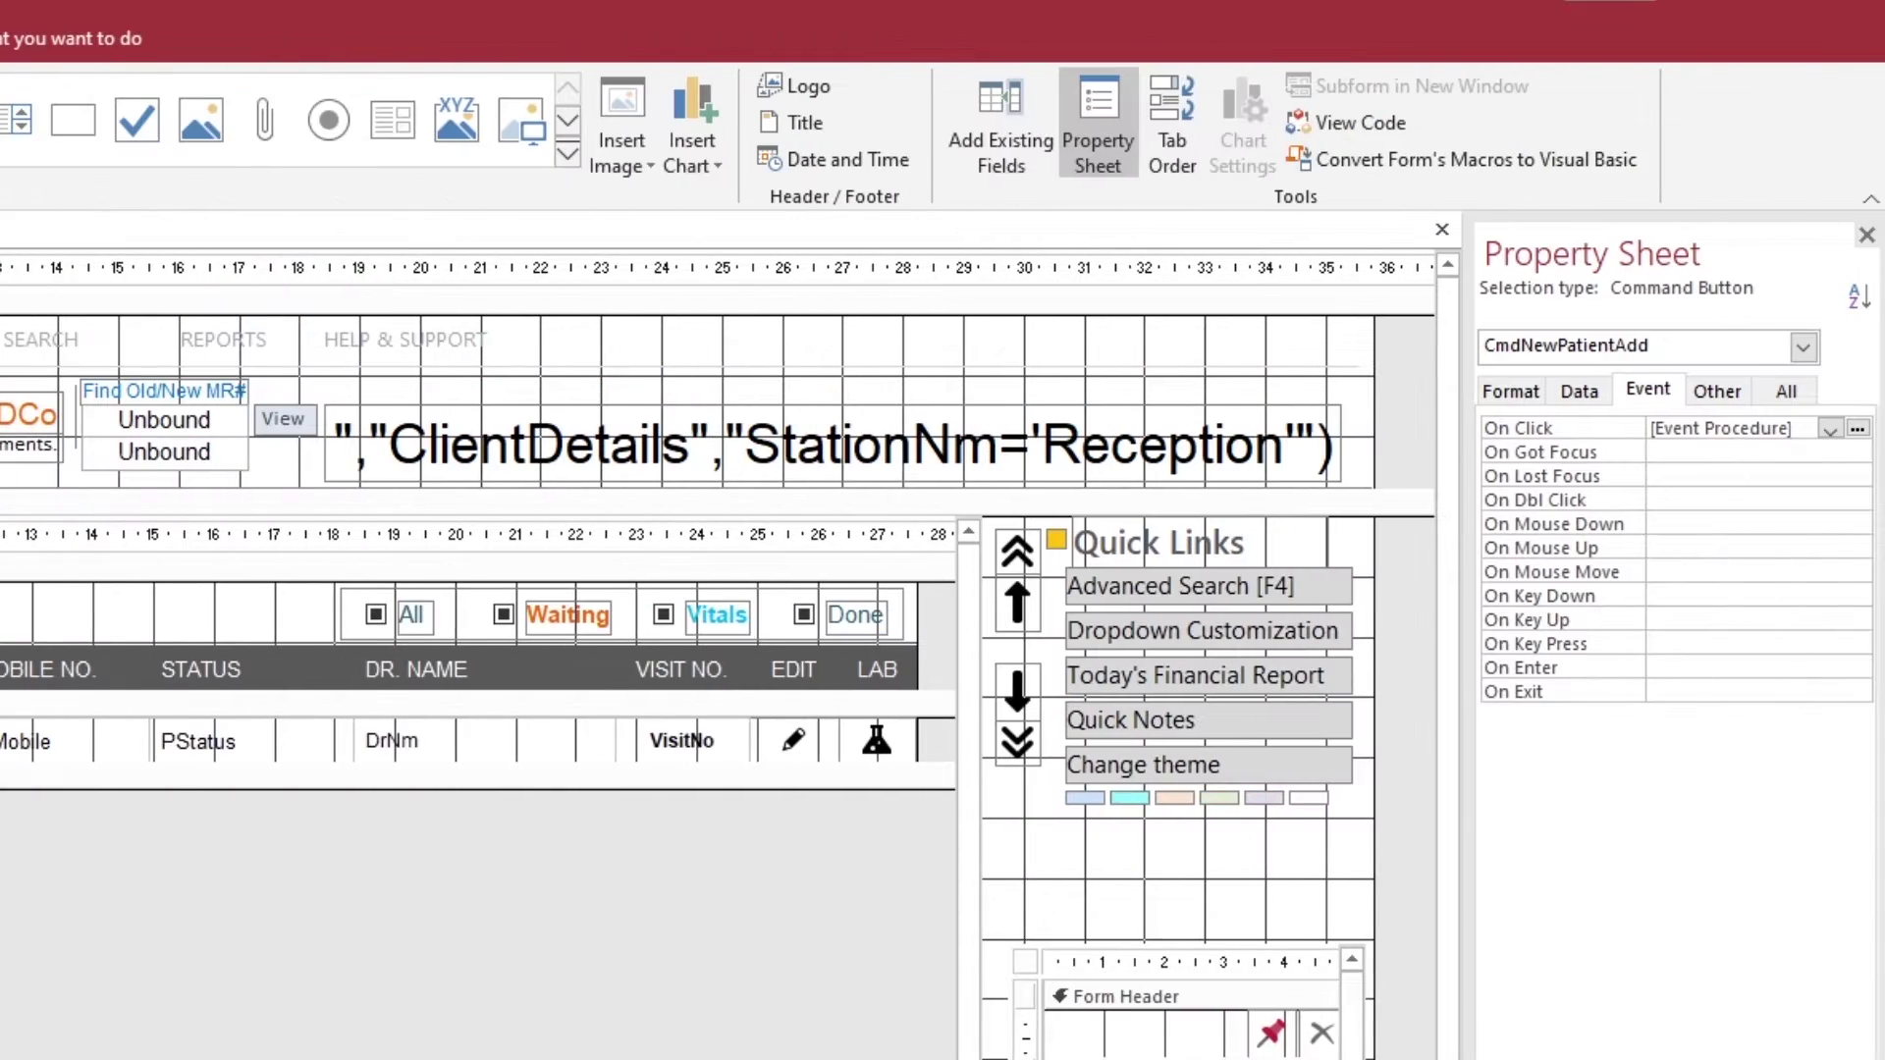
pyautogui.click(1857, 430)
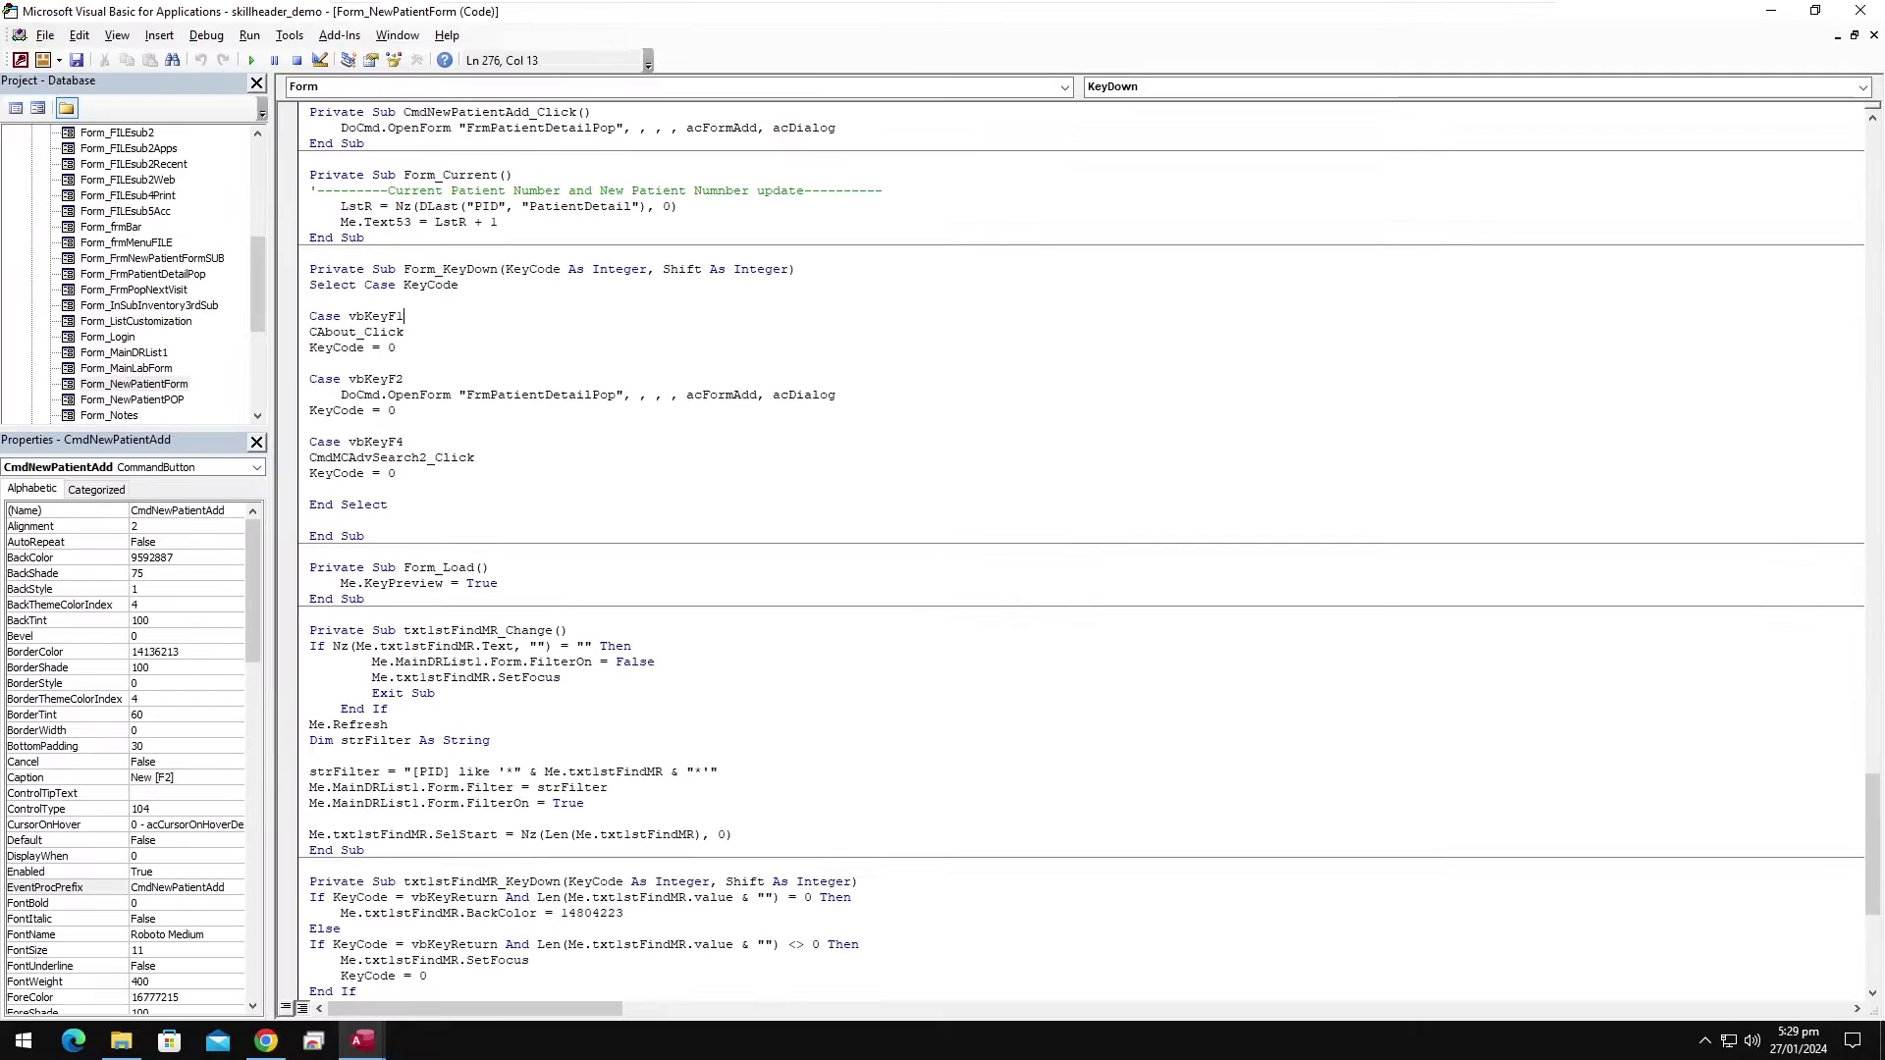
# Examine the form's VBA code and compare its look with the dark-themed loginform.php in Visual Studio Code.
pyautogui.moveTo(334, 269); pyautogui.dragTo(435, 693)
pyautogui.moveTo(310, 615); pyautogui.dragTo(311, 818)
pyautogui.scroll(4, 1080, 550)
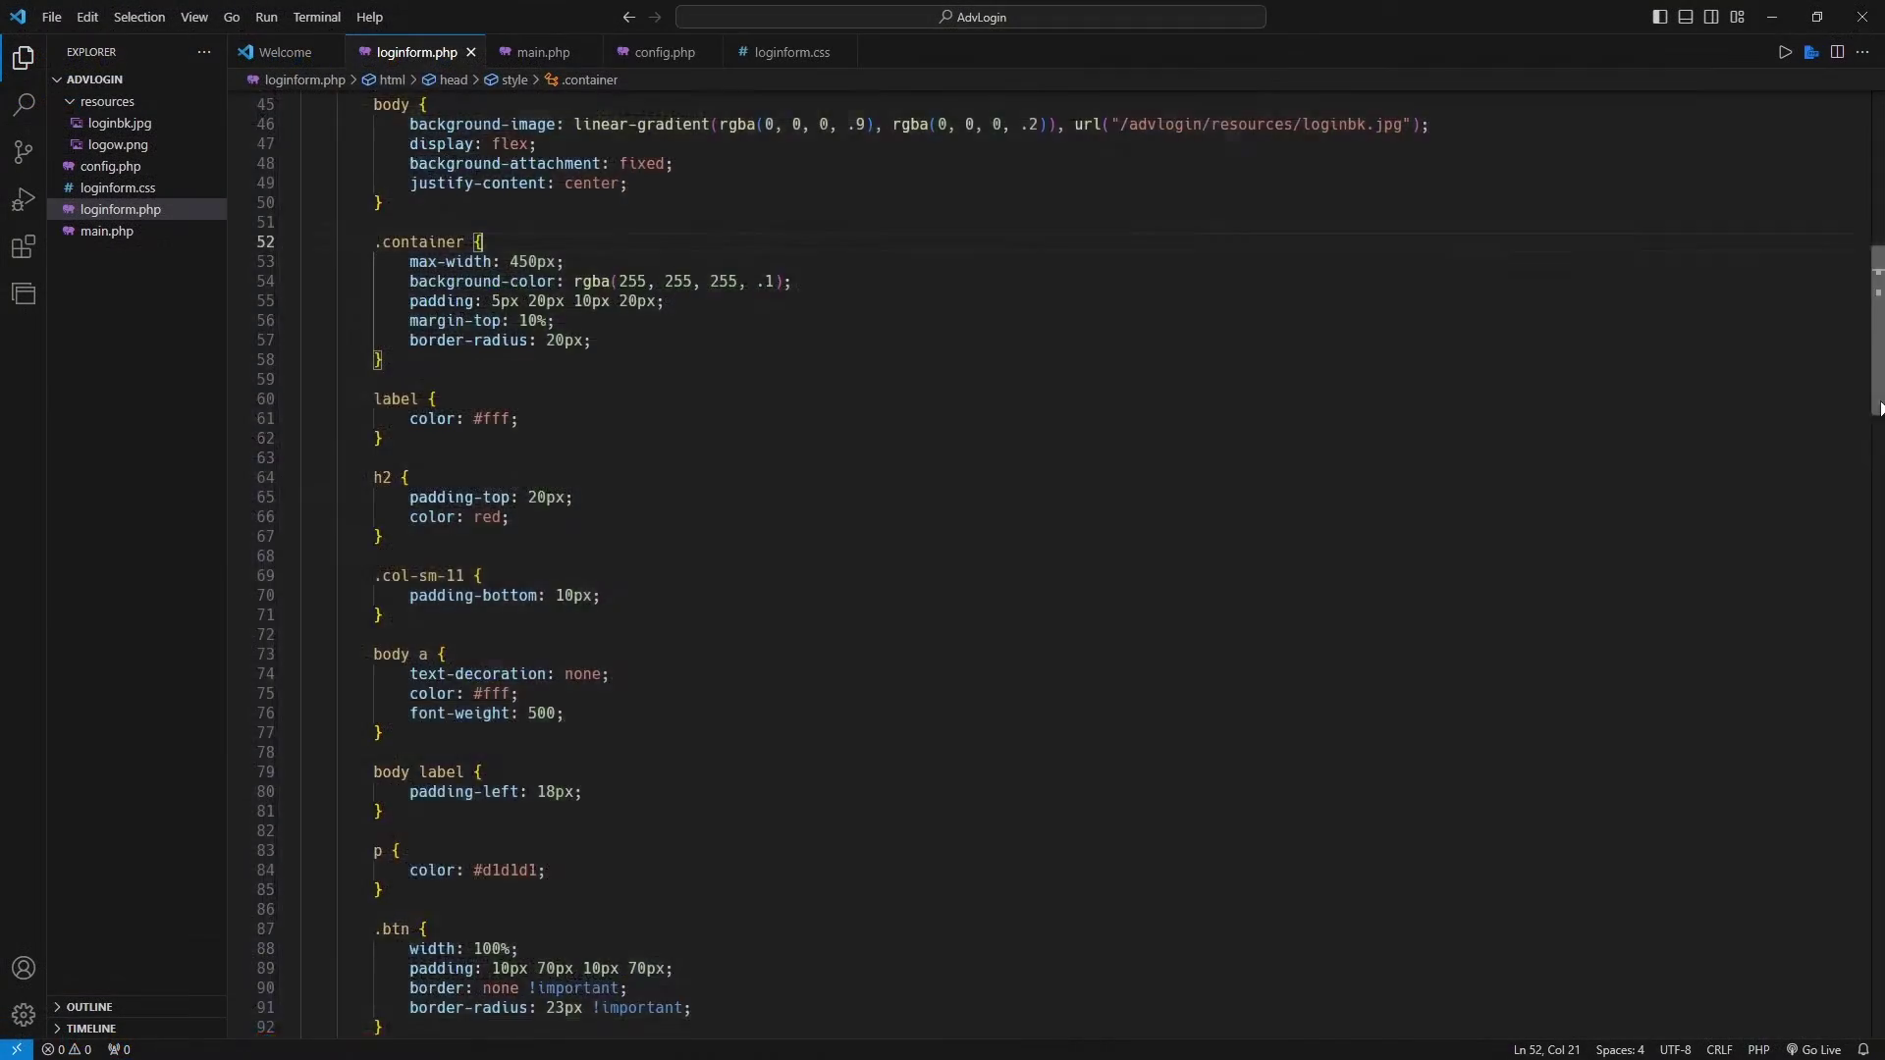
pyautogui.scroll(-10, 1872, 535)
pyautogui.scroll(-20, 1872, 535)
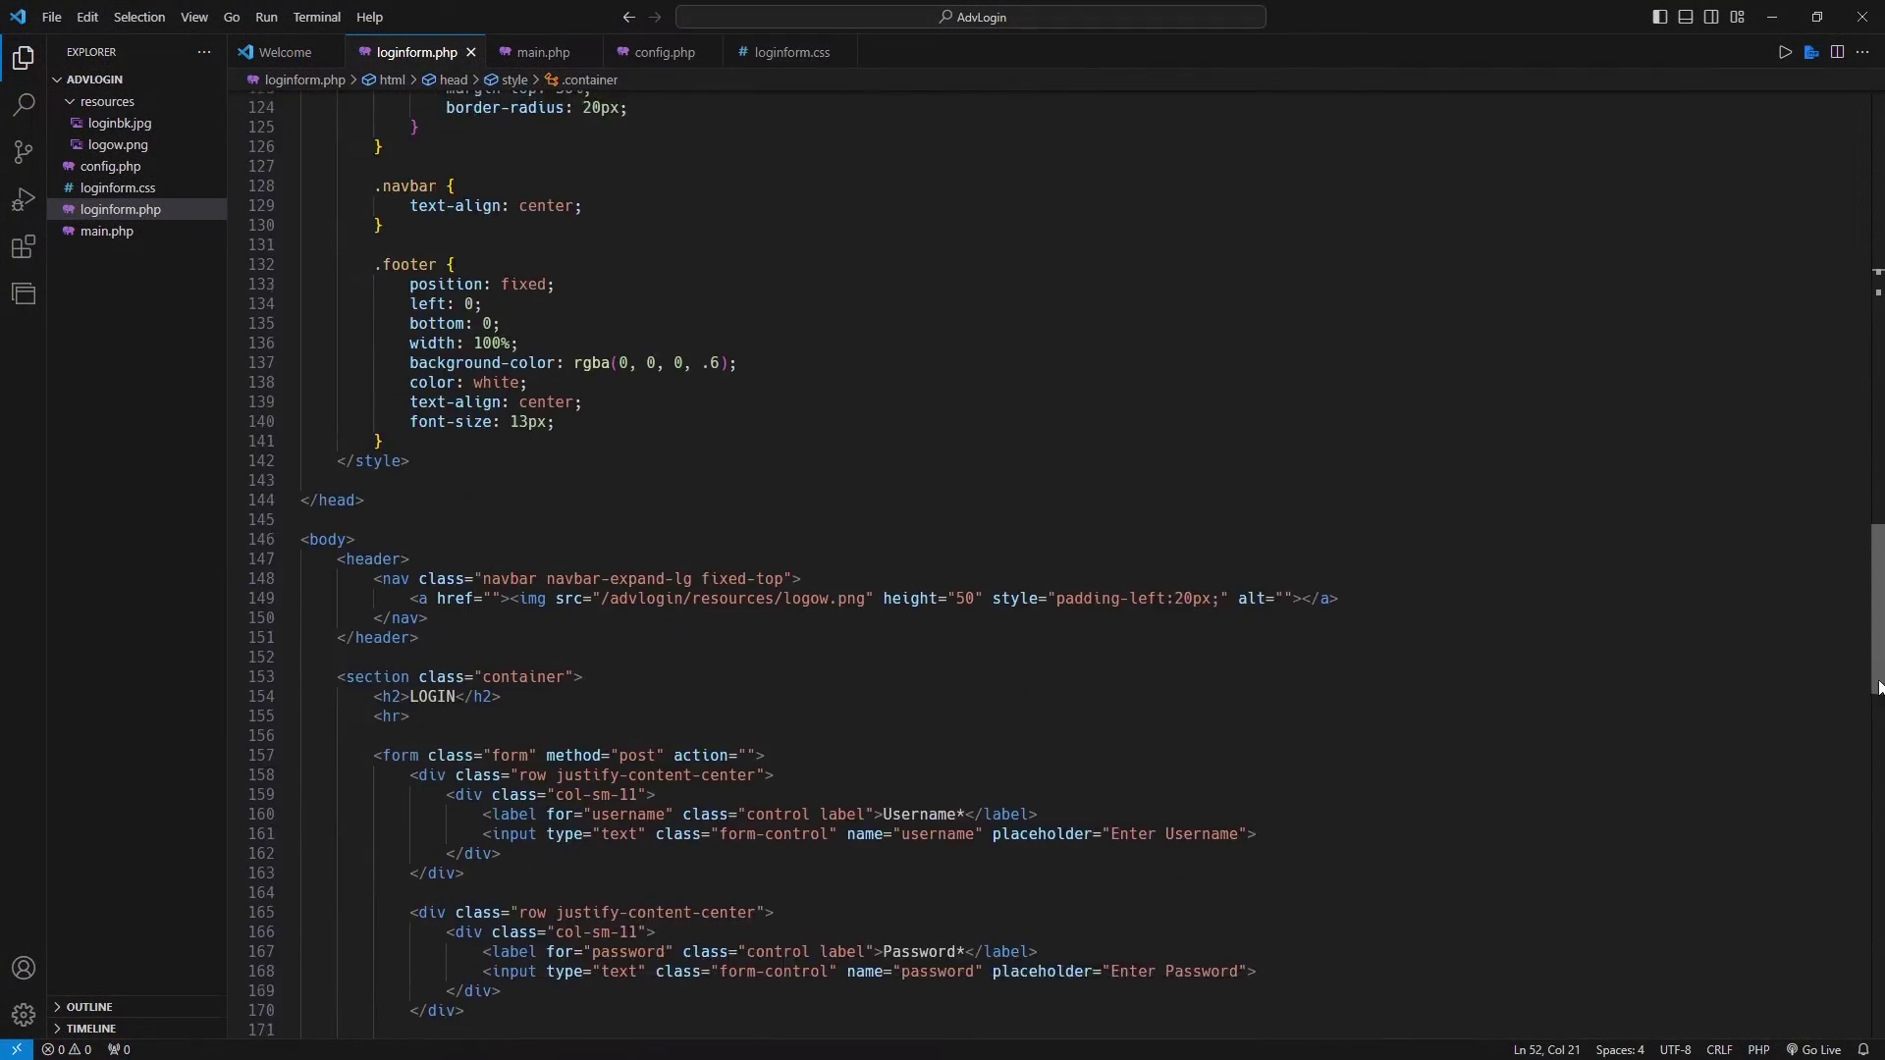
pyautogui.scroll(20, 1139, 775)
pyautogui.scroll(20, 1152, 766)
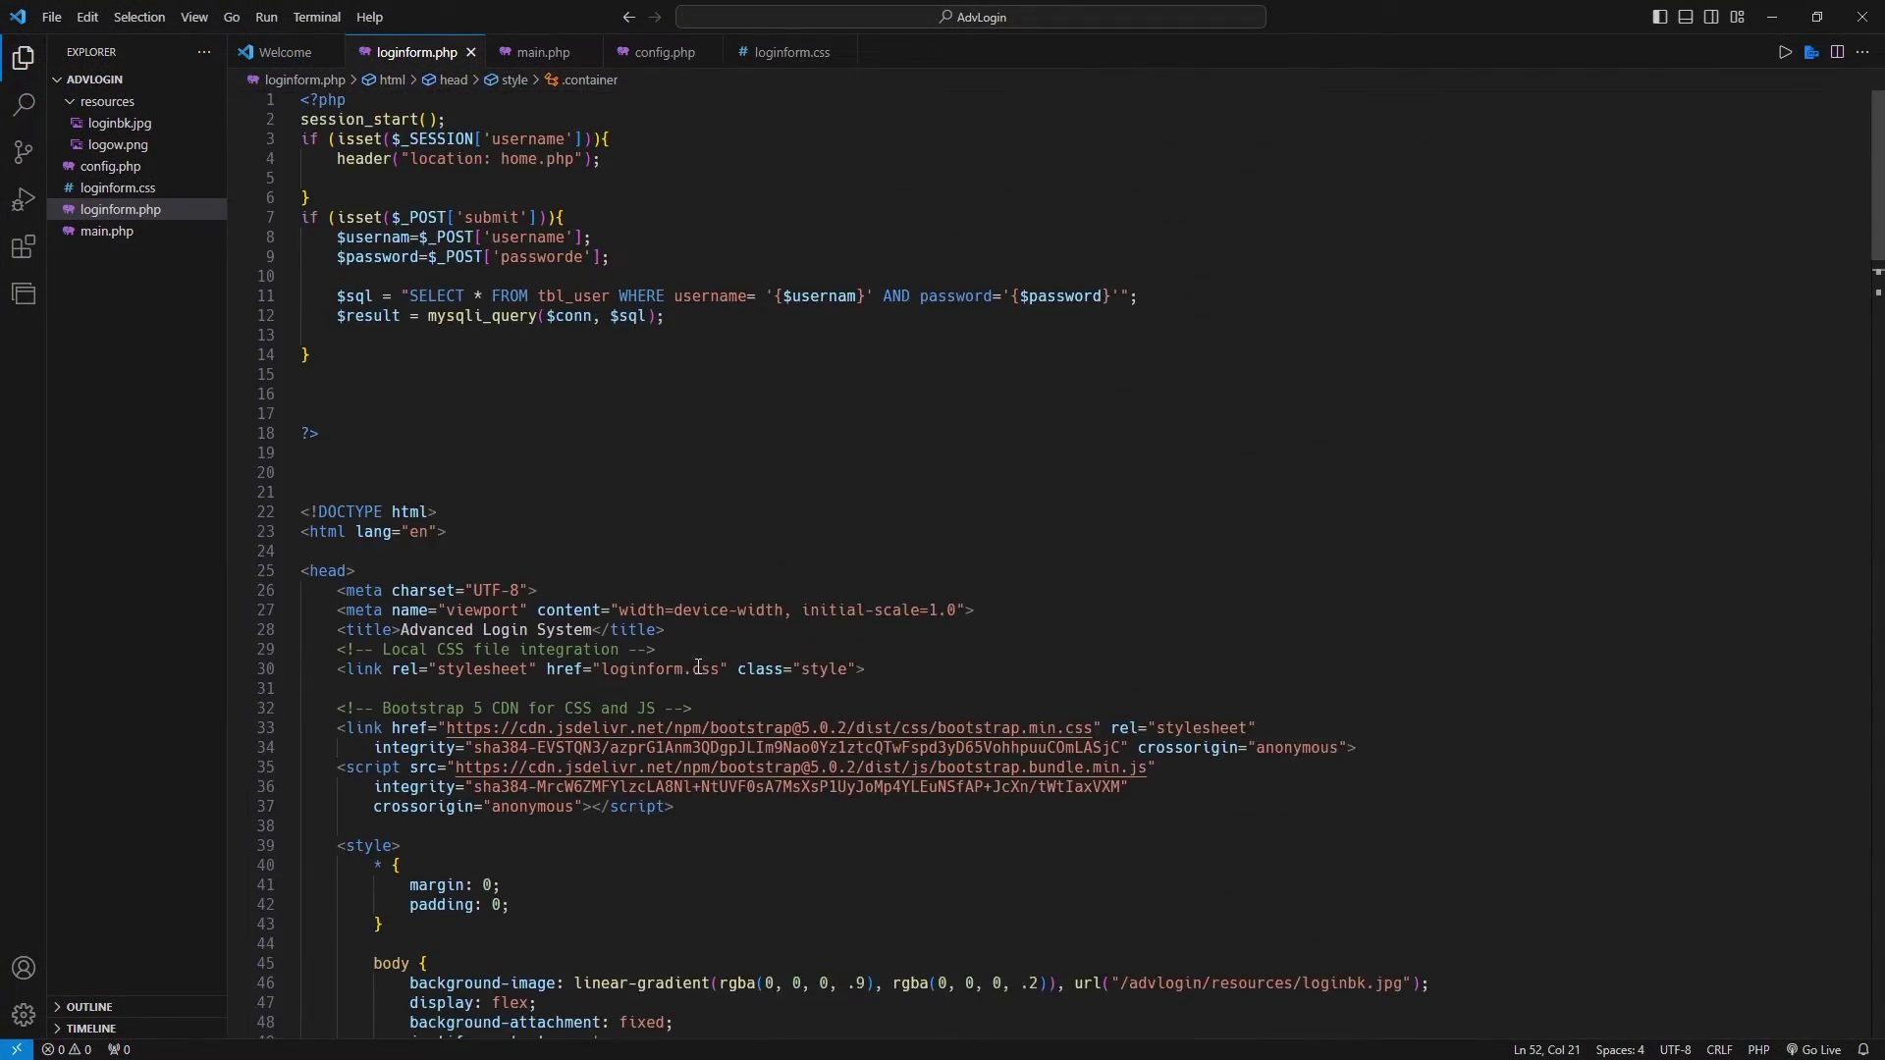
pyautogui.scroll(-6, 649, 645)
pyautogui.moveTo(463, 640); pyautogui.dragTo(765, 641)
pyautogui.scroll(5, 1191, 496)
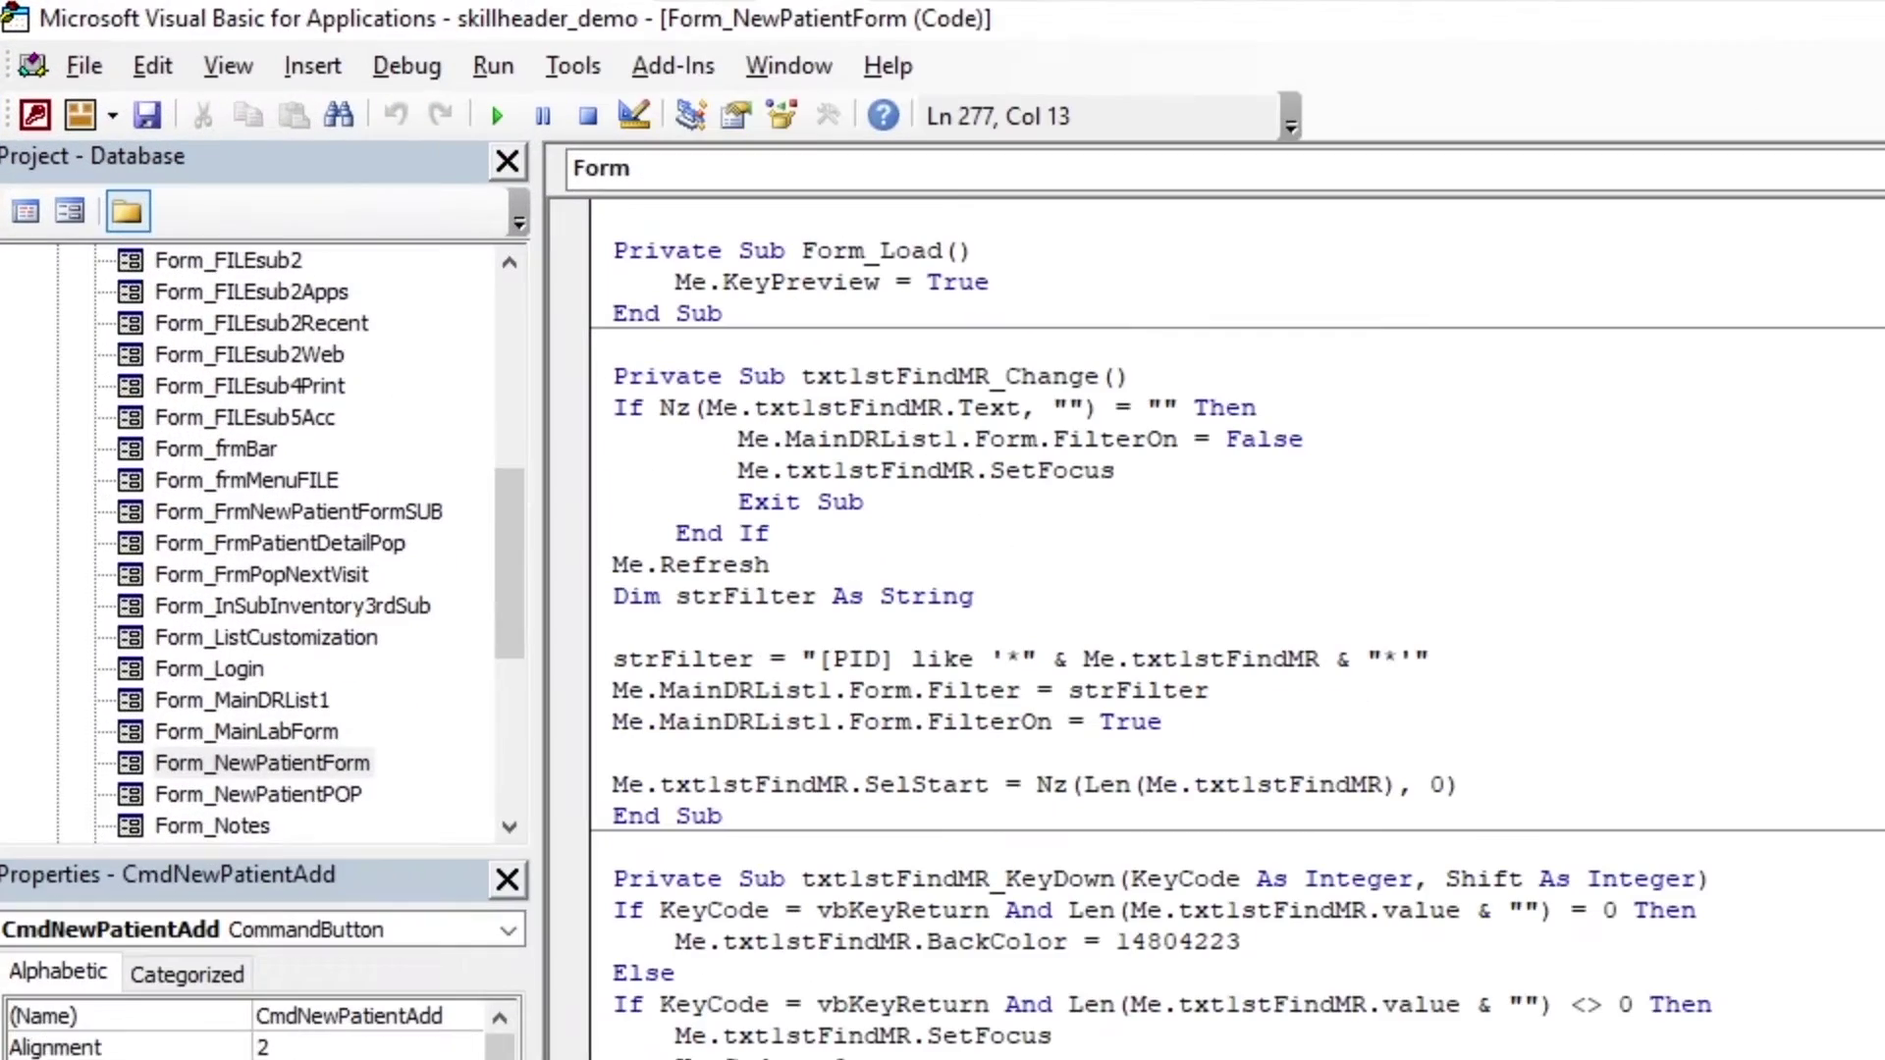
# Back in the VBA editor, open the Editor Format options and browse the available code fonts.
pyautogui.click(493, 66)
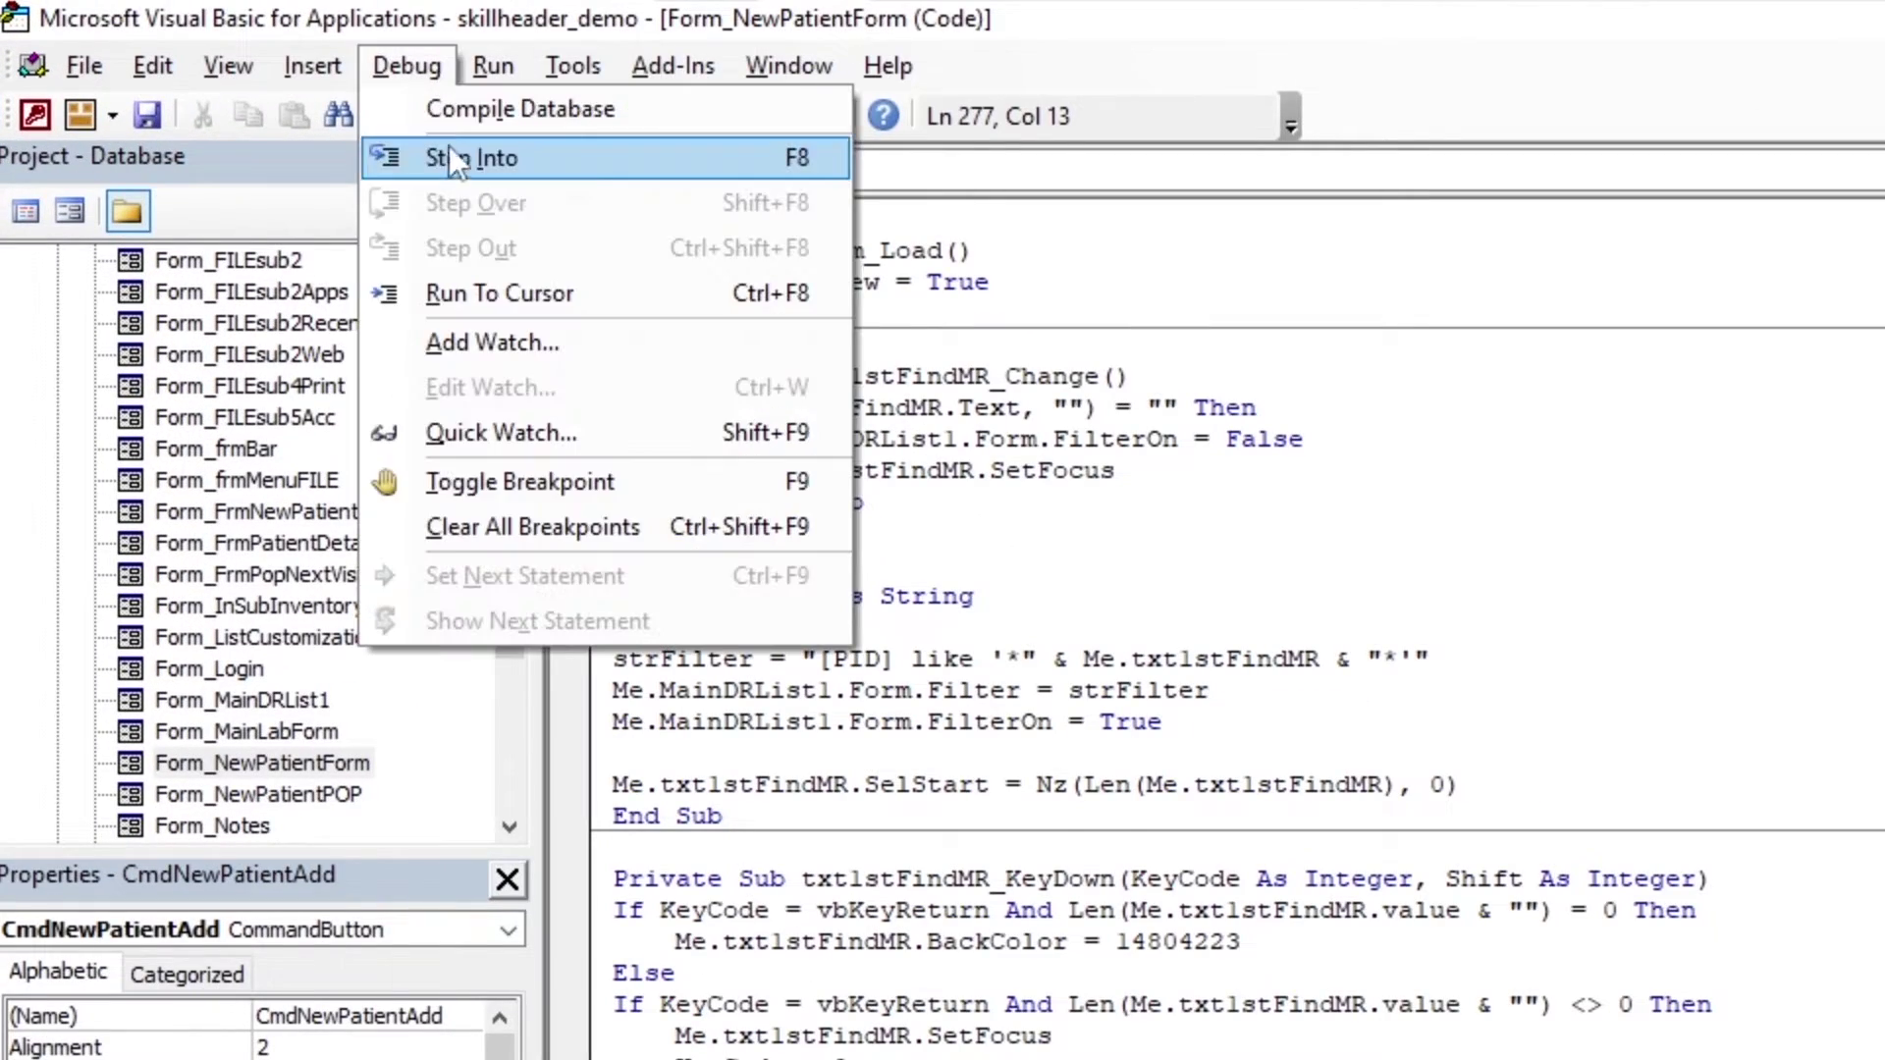
pyautogui.click(451, 109)
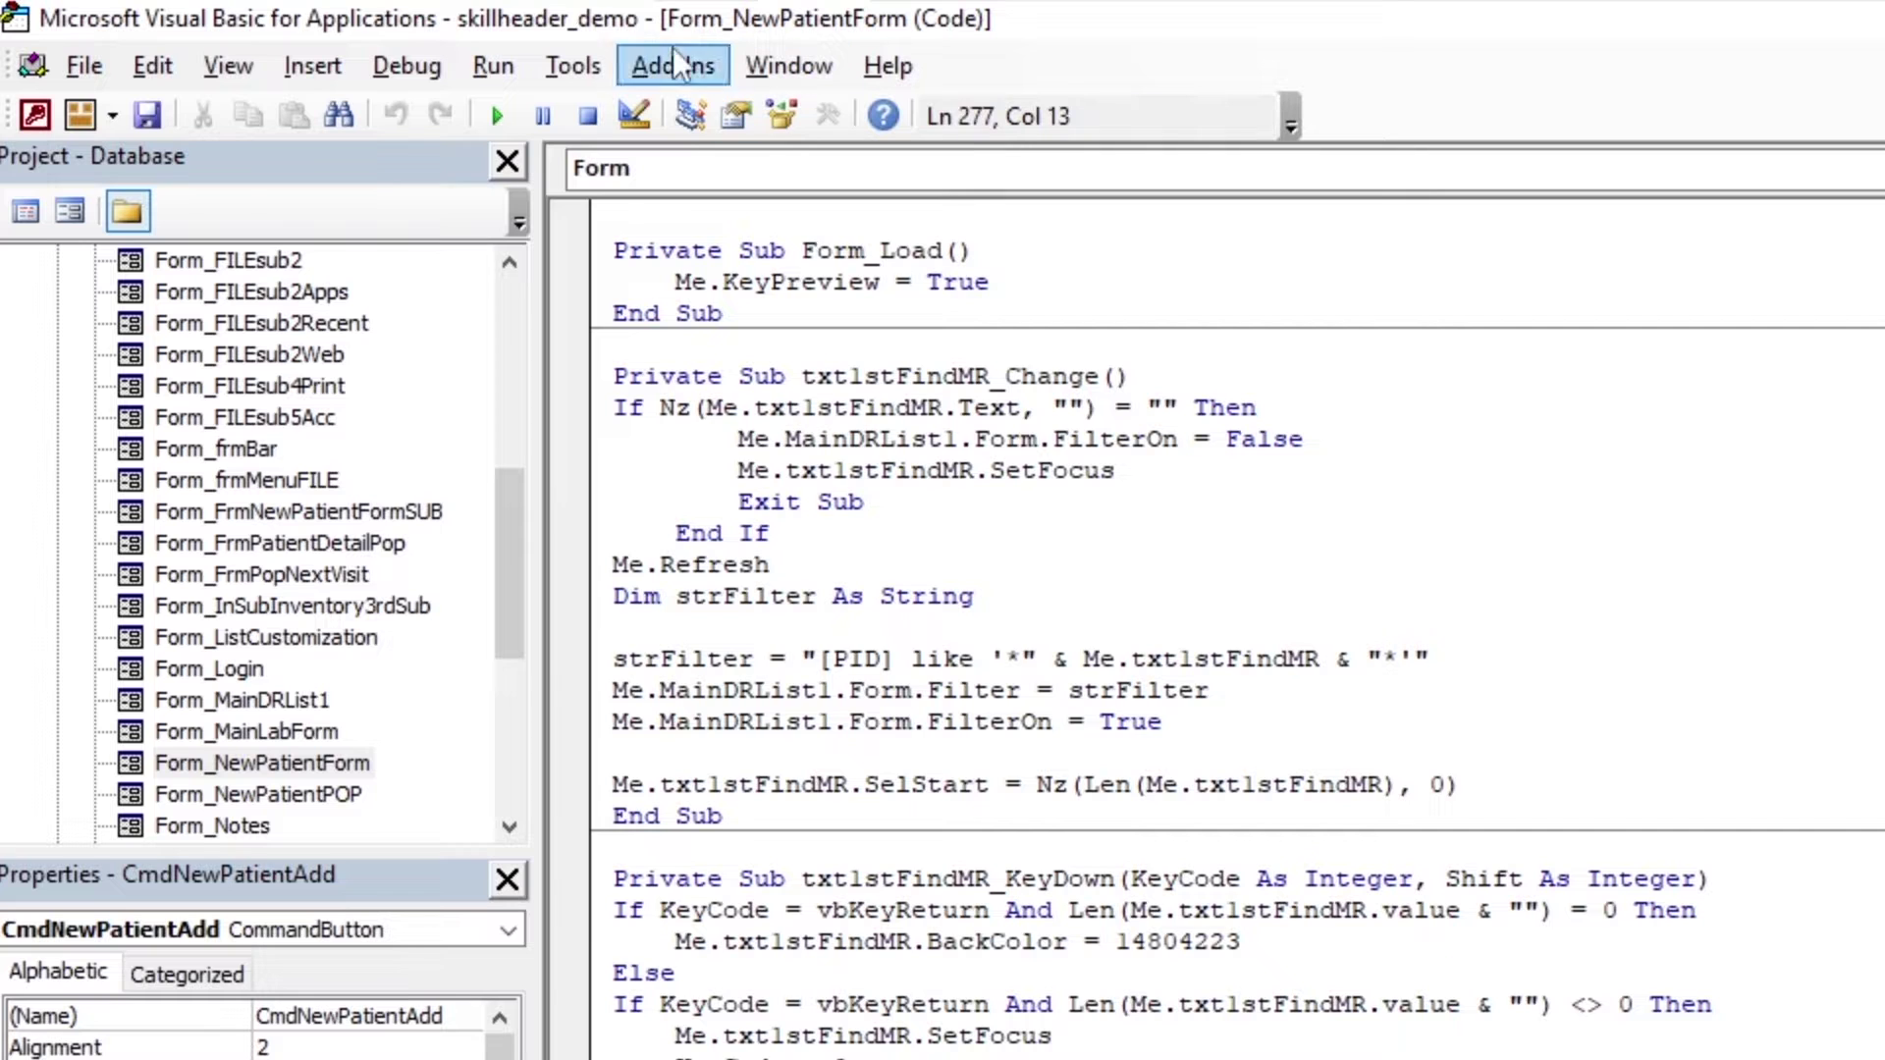
pyautogui.click(573, 66)
pyautogui.click(684, 207)
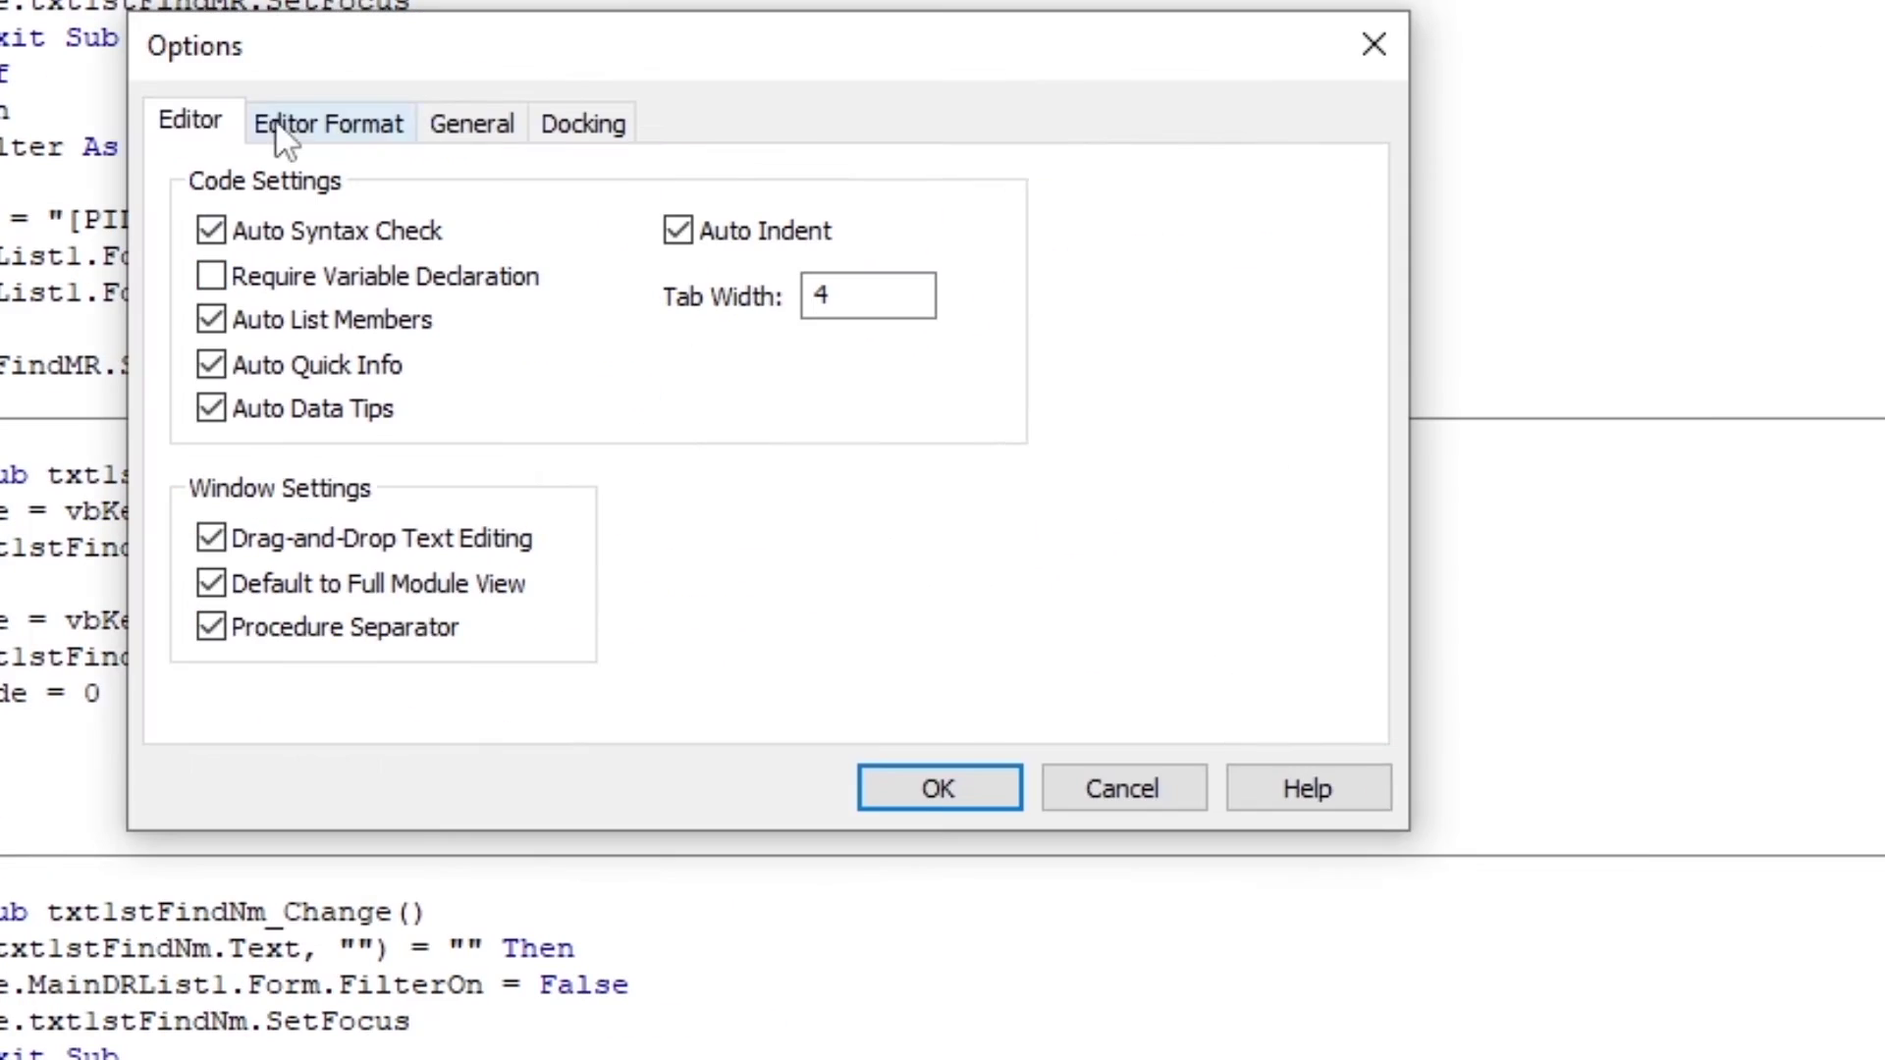
pyautogui.click(280, 125)
pyautogui.click(1009, 241)
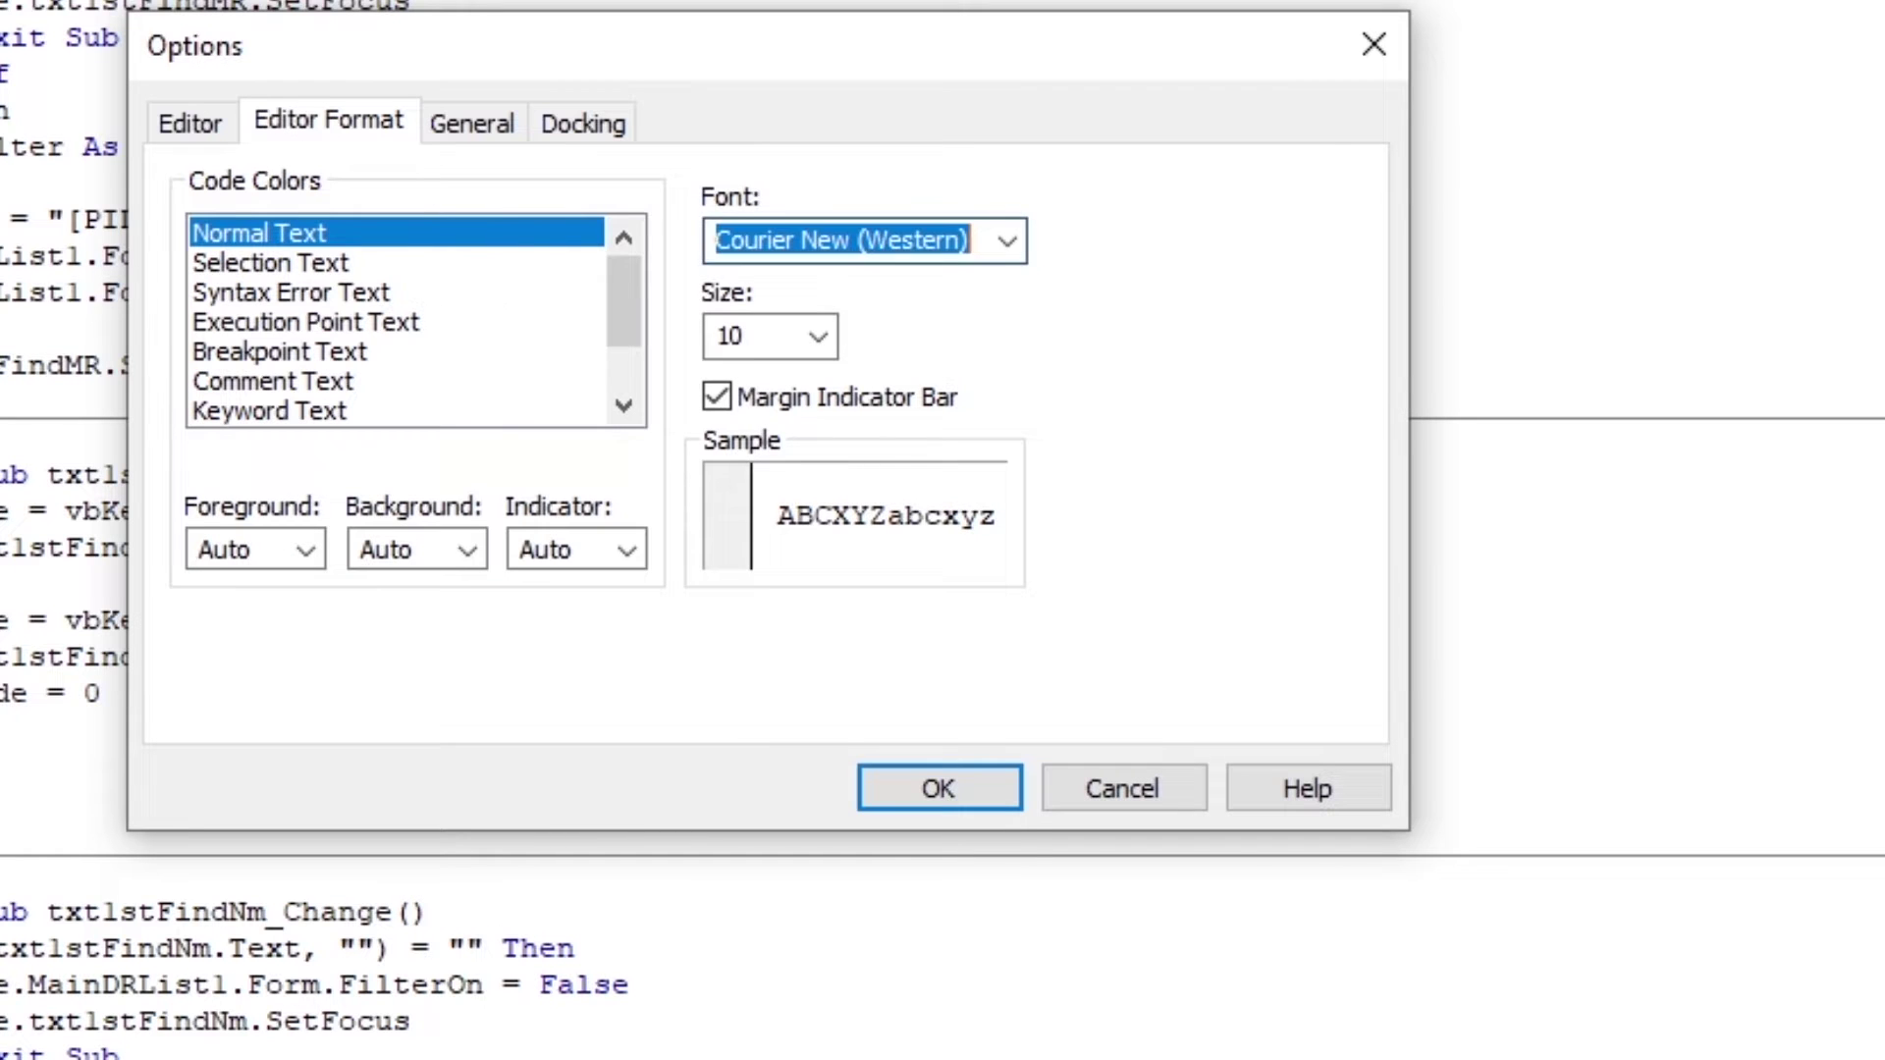
pyautogui.moveTo(1005, 609); pyautogui.dragTo(1029, 532)
pyautogui.press('Escape')
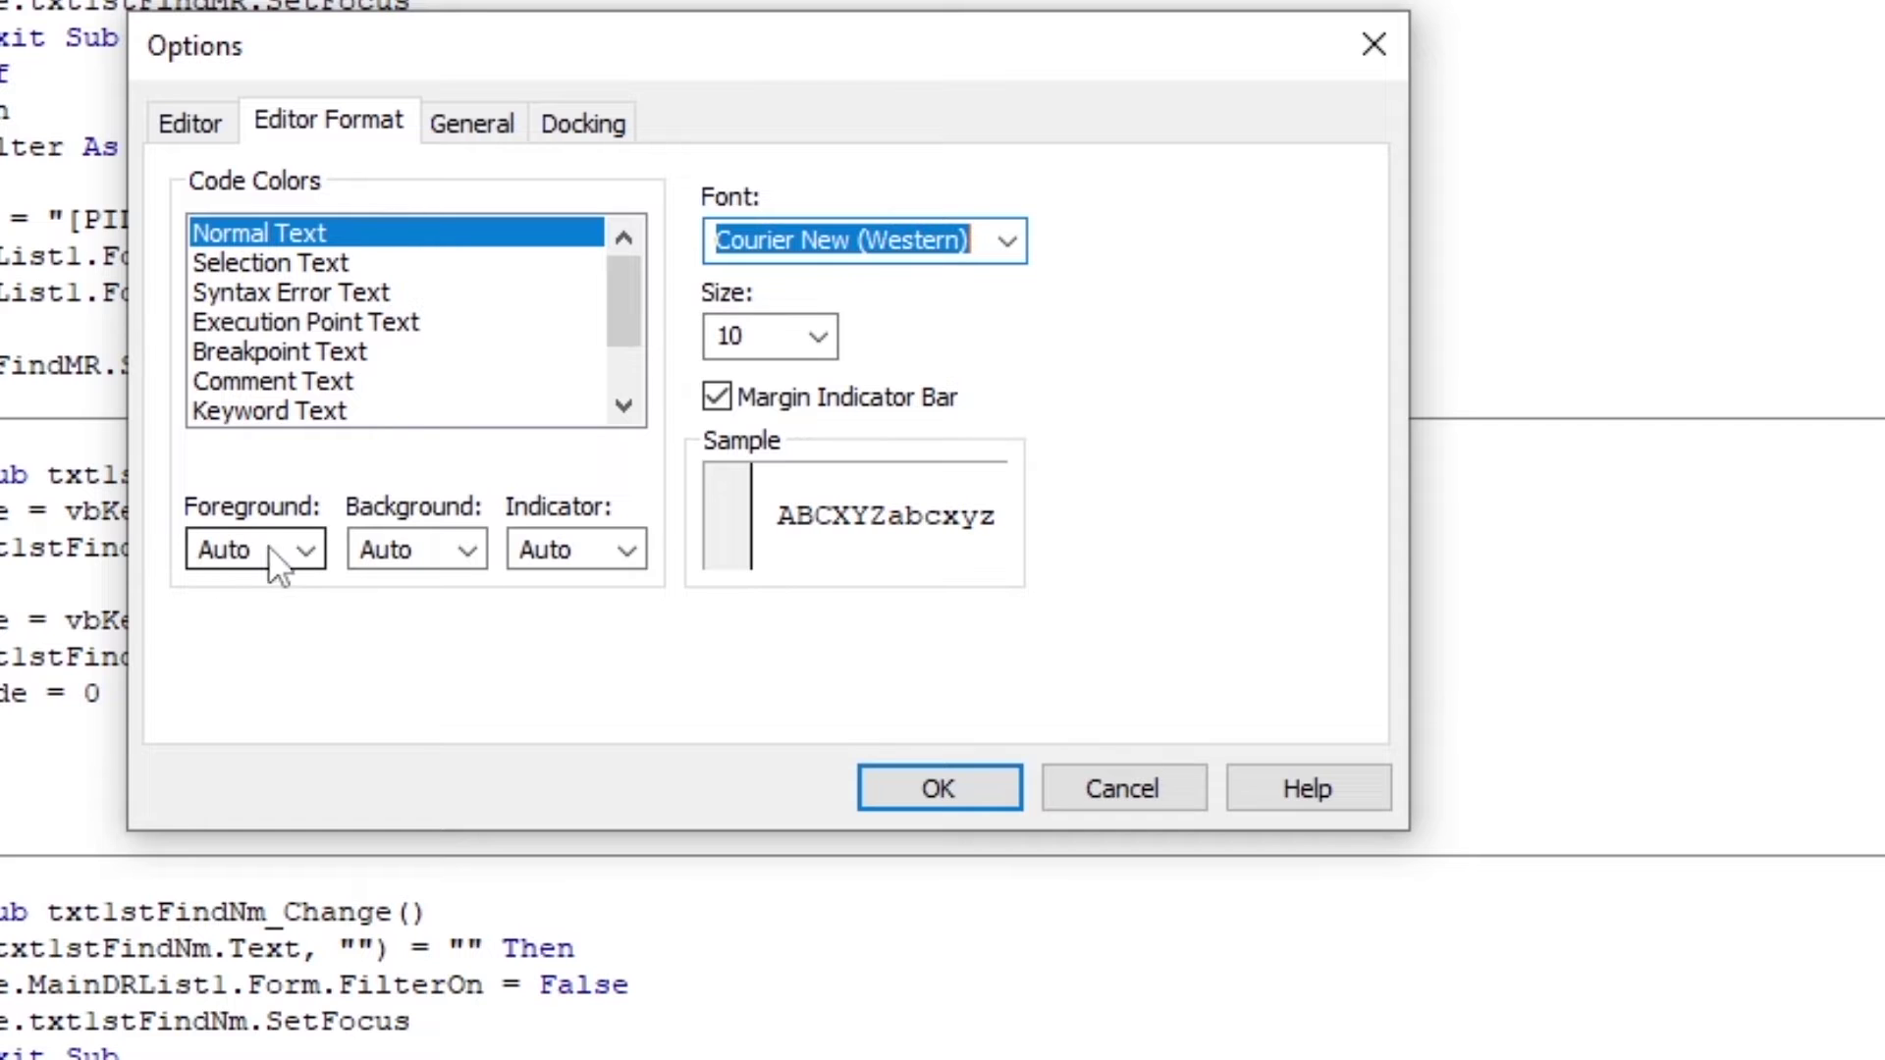
# Set the Normal Text code colors to a white foreground on a black background.
pyautogui.click(306, 552)
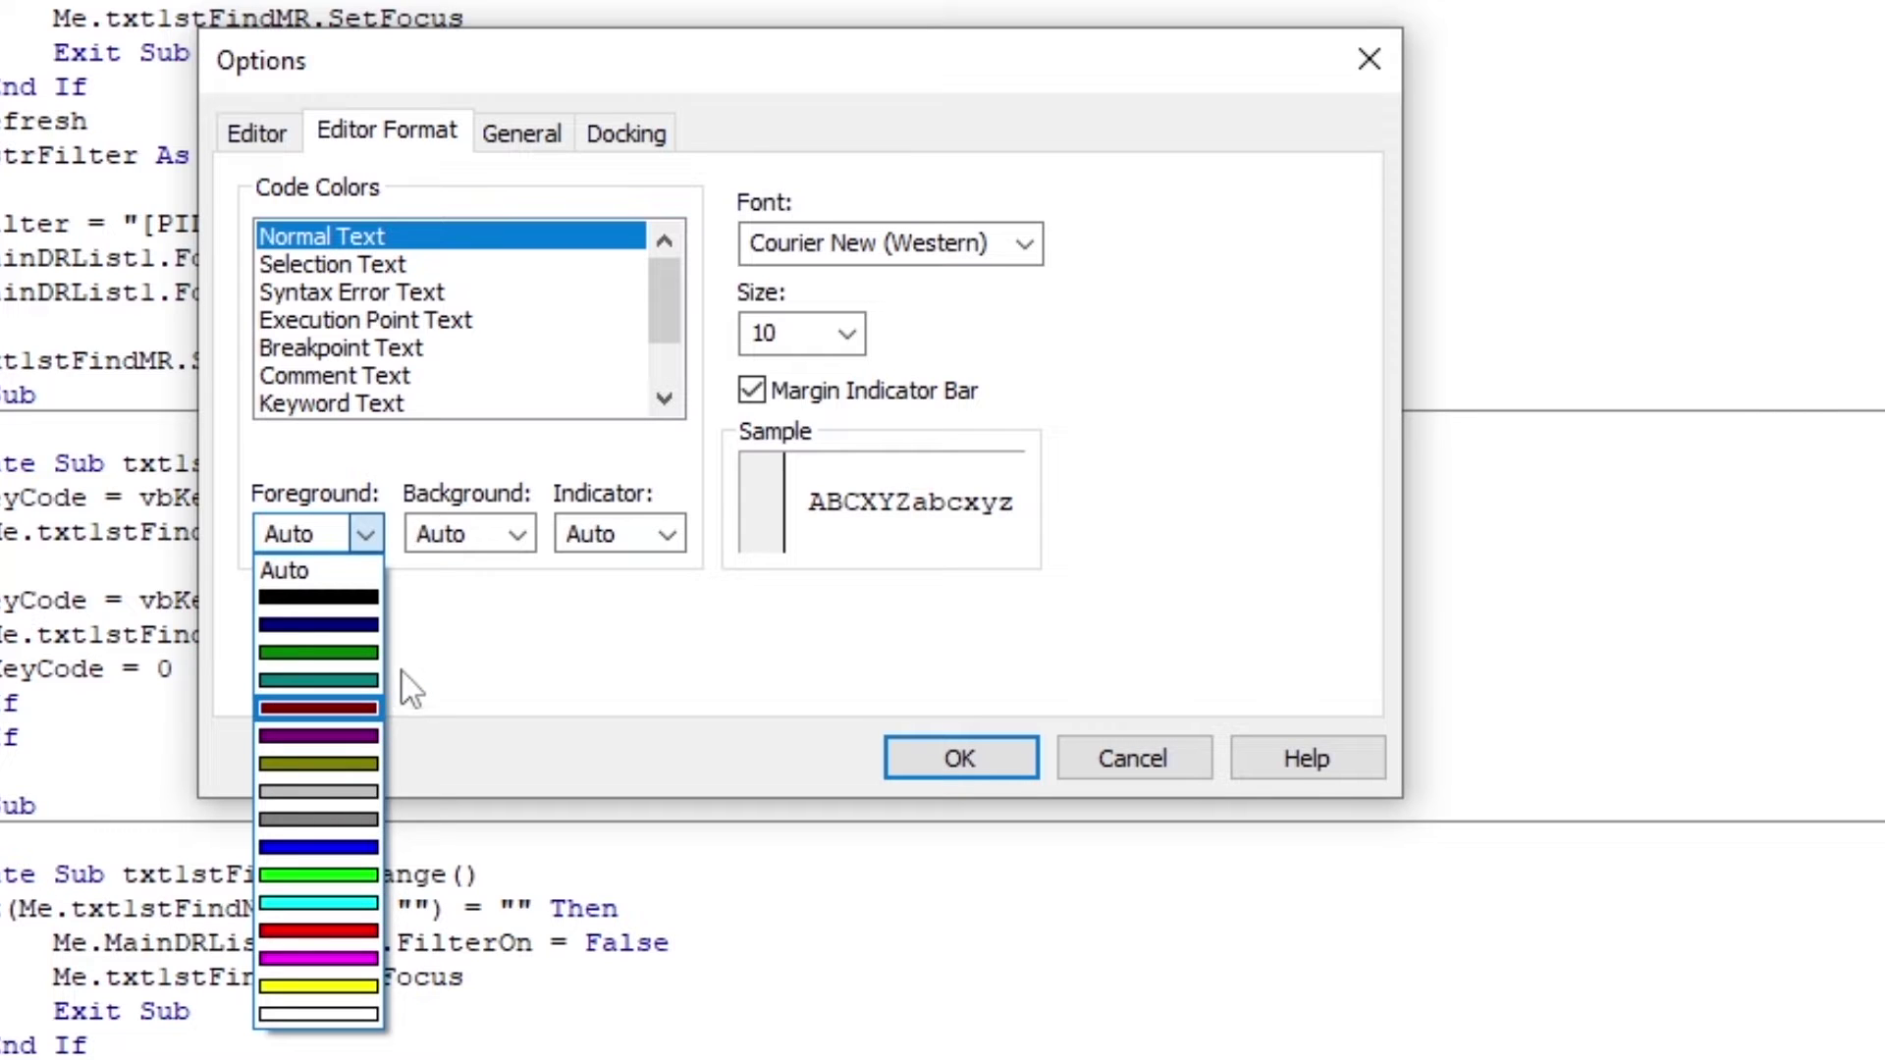
pyautogui.click(342, 1017)
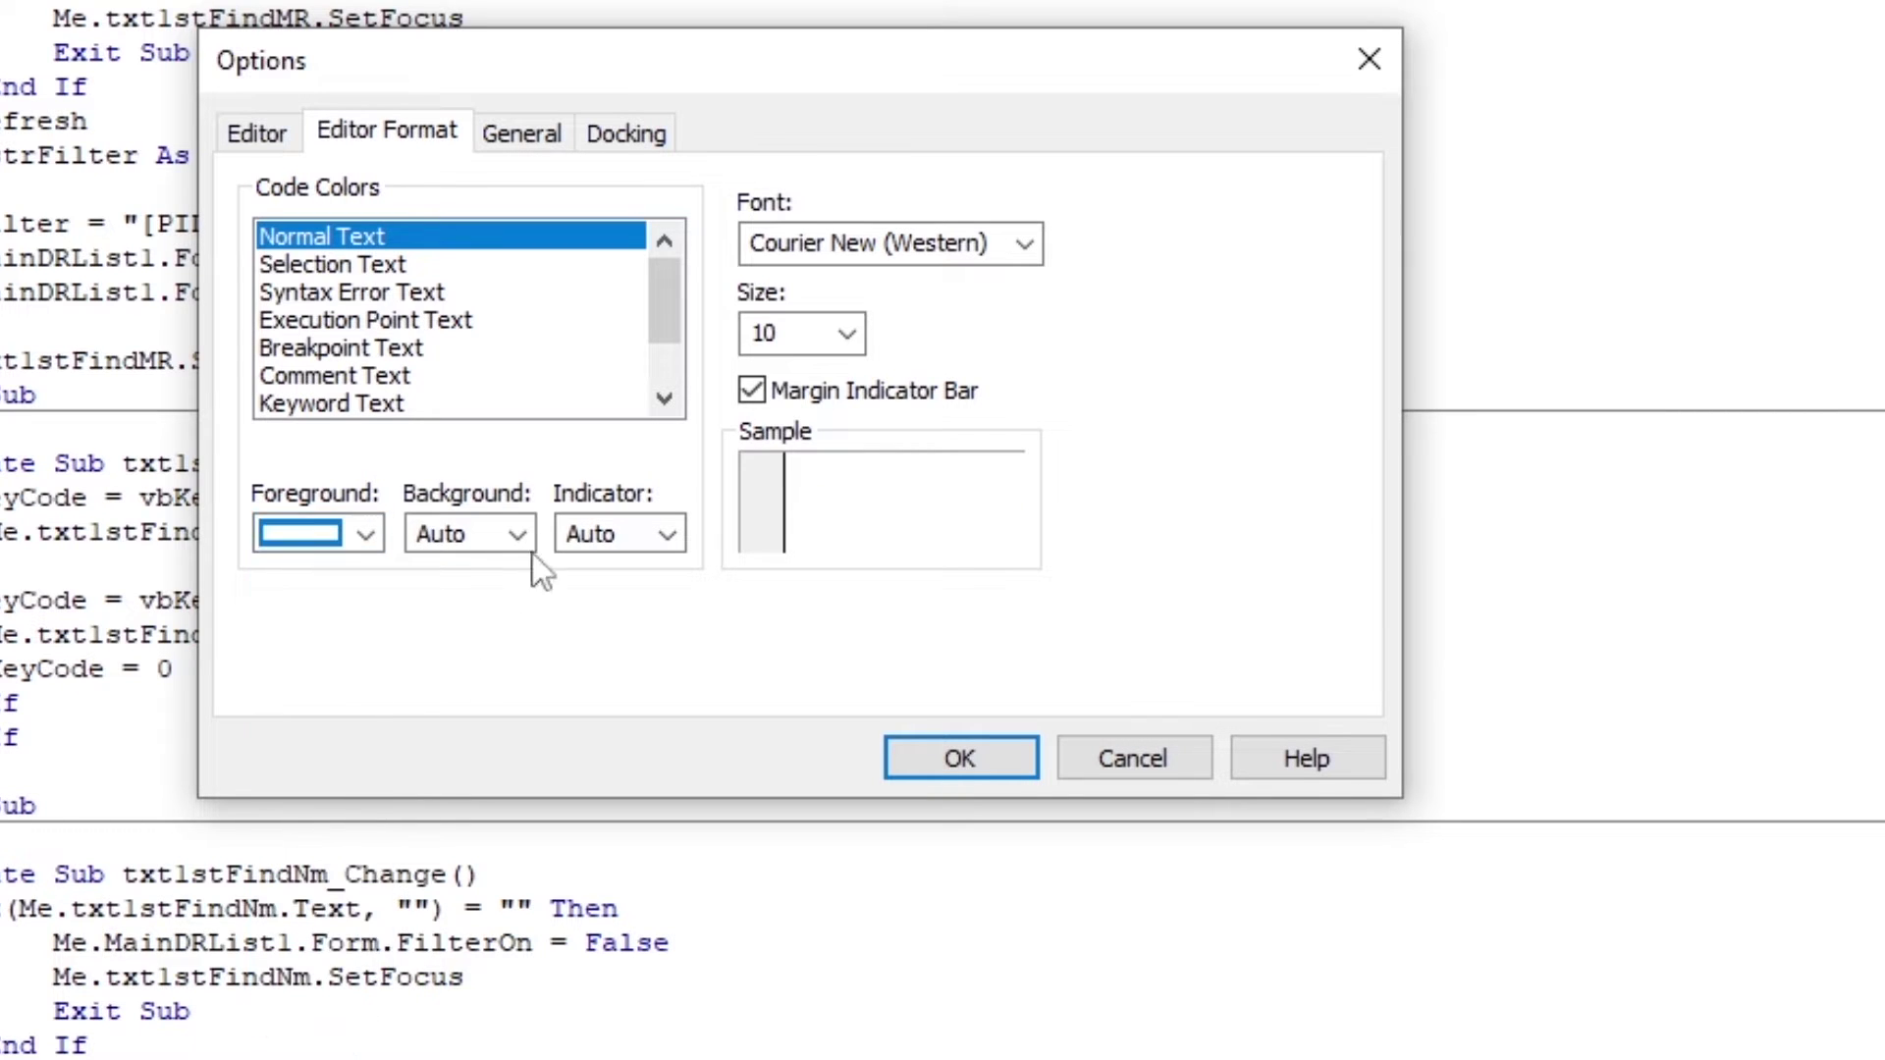
pyautogui.click(518, 535)
pyautogui.click(471, 596)
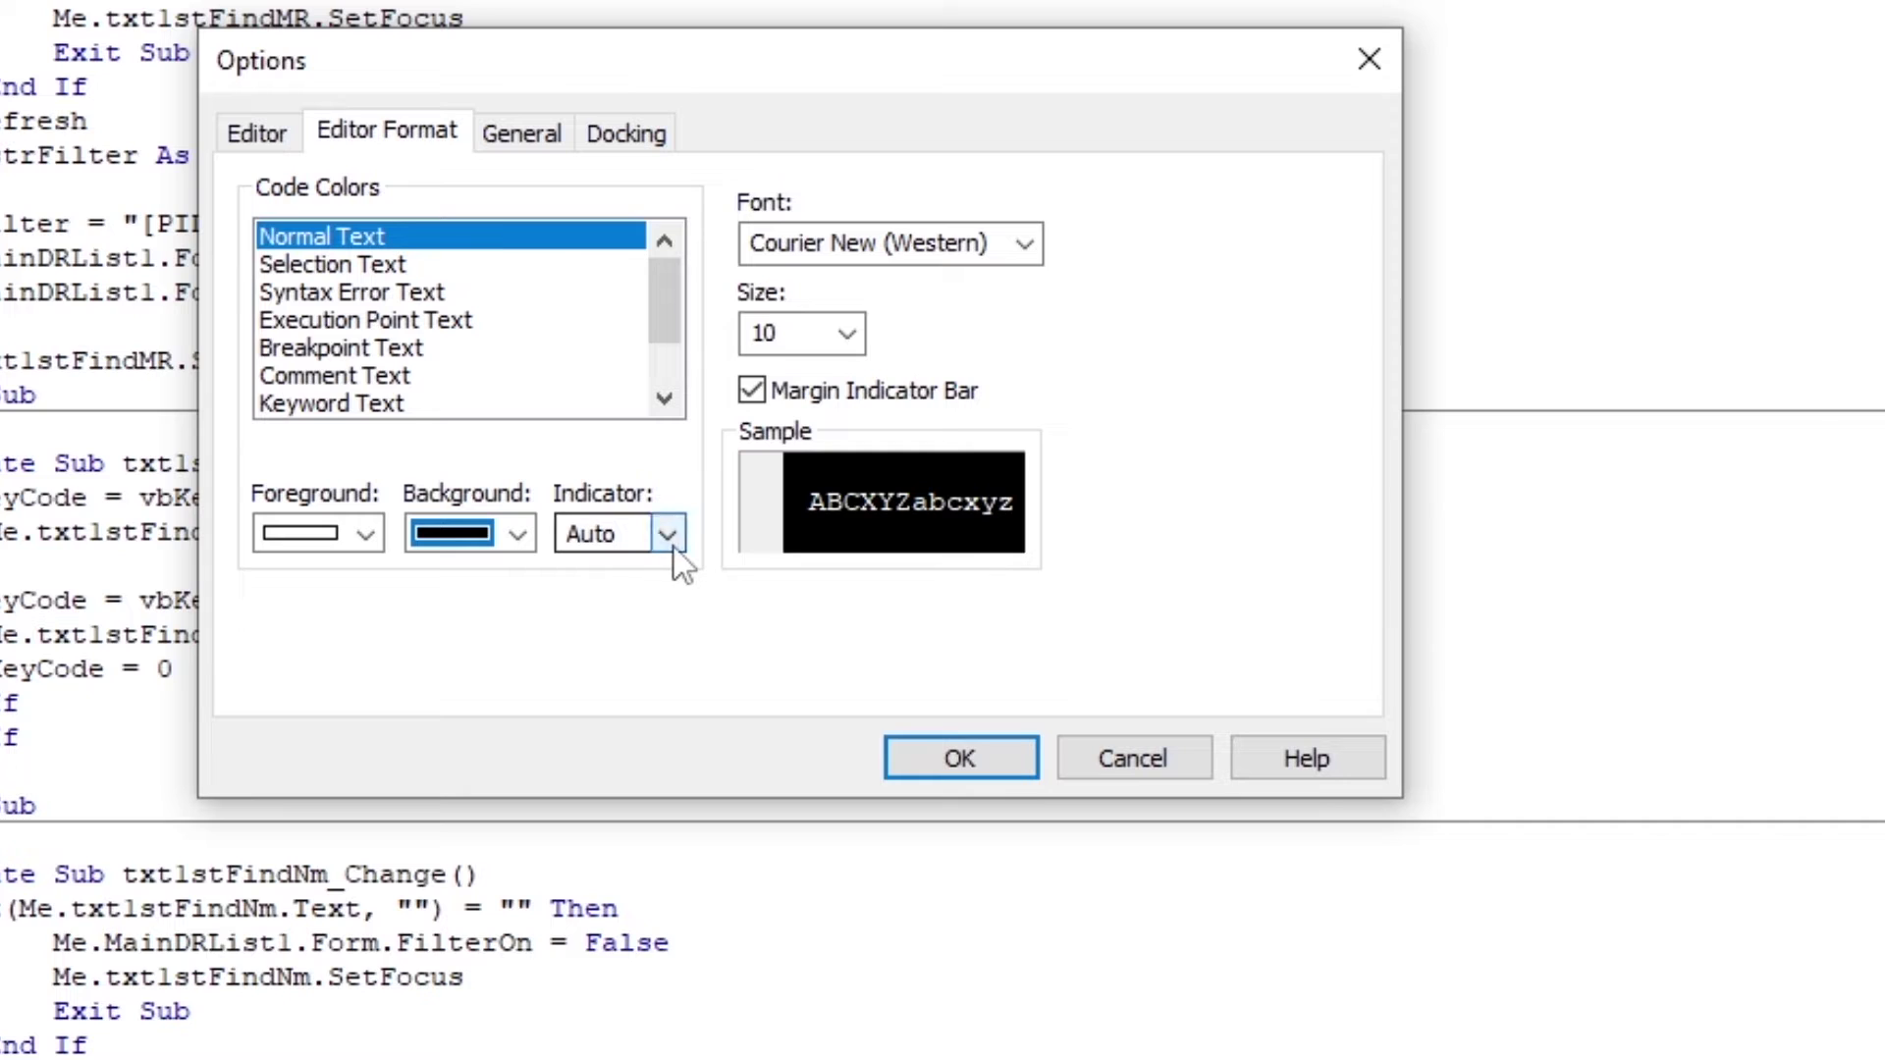
# Set the Selection Text background to light gray and keep its foreground on Auto.
pyautogui.click(353, 268)
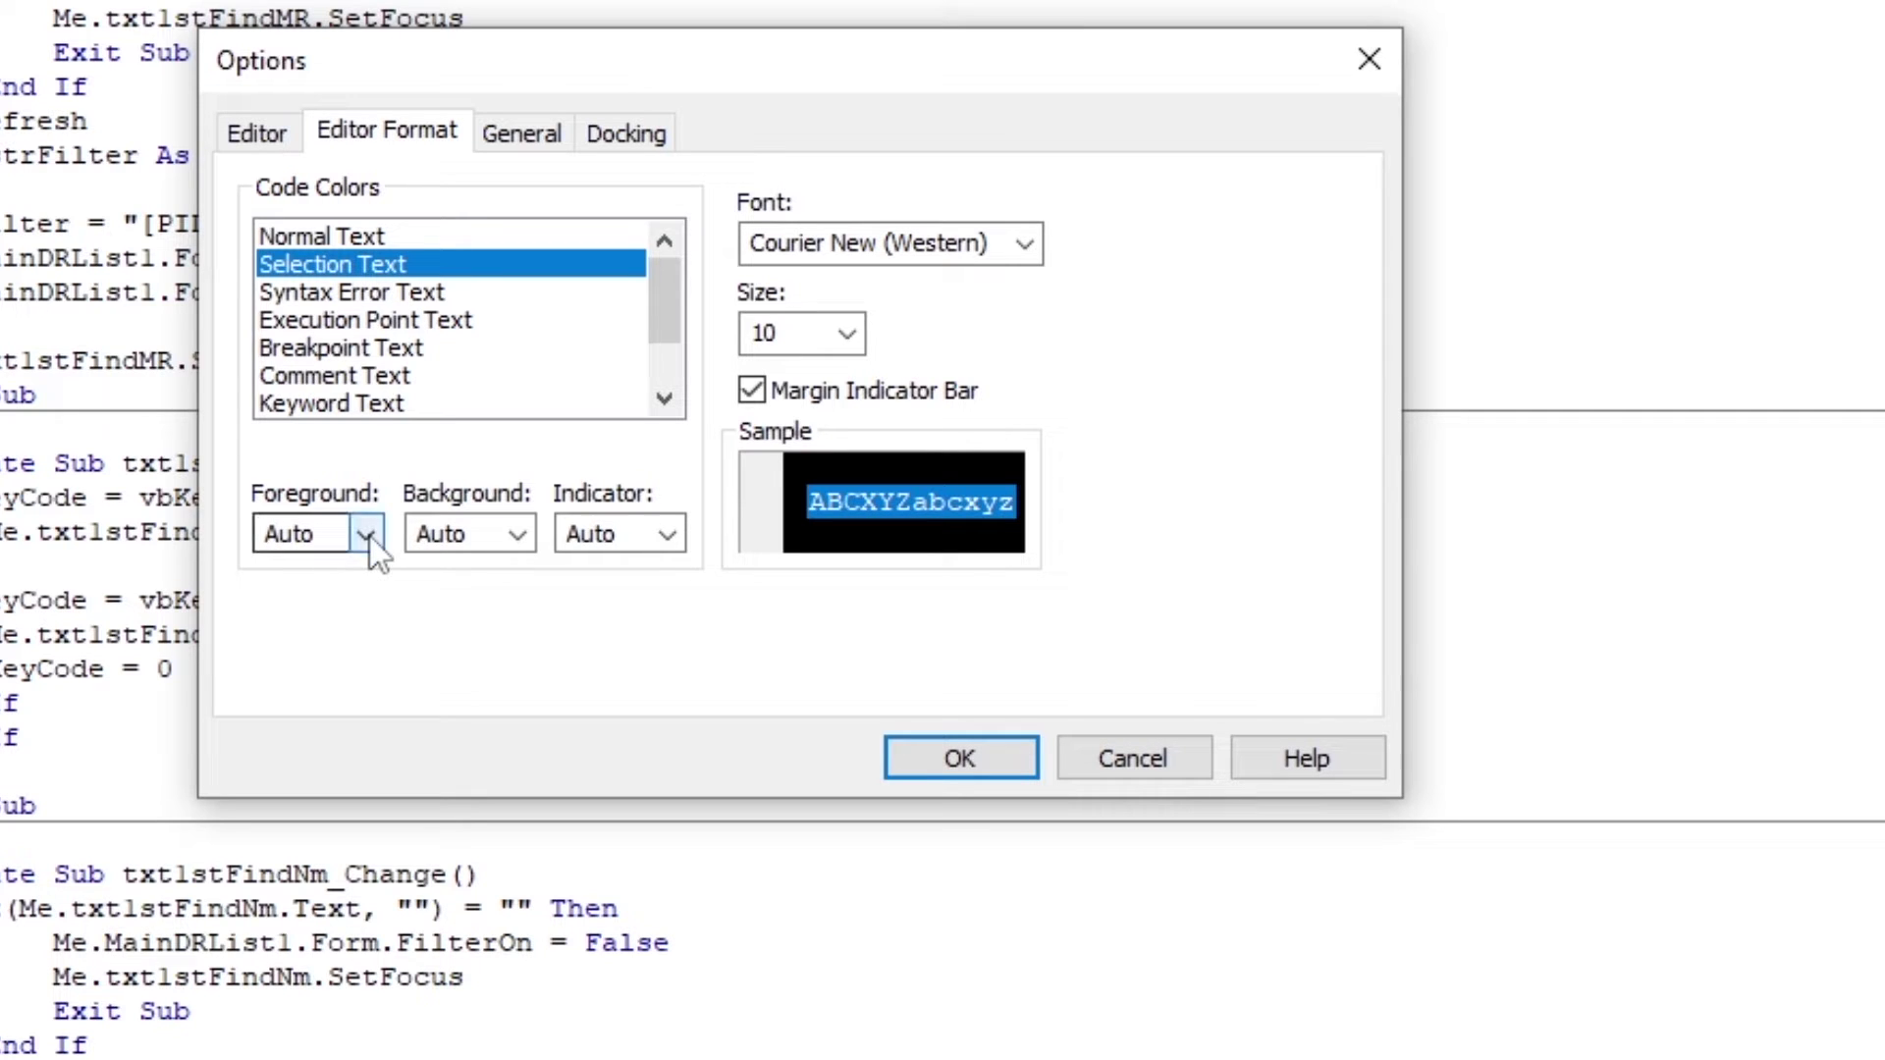
pyautogui.click(517, 535)
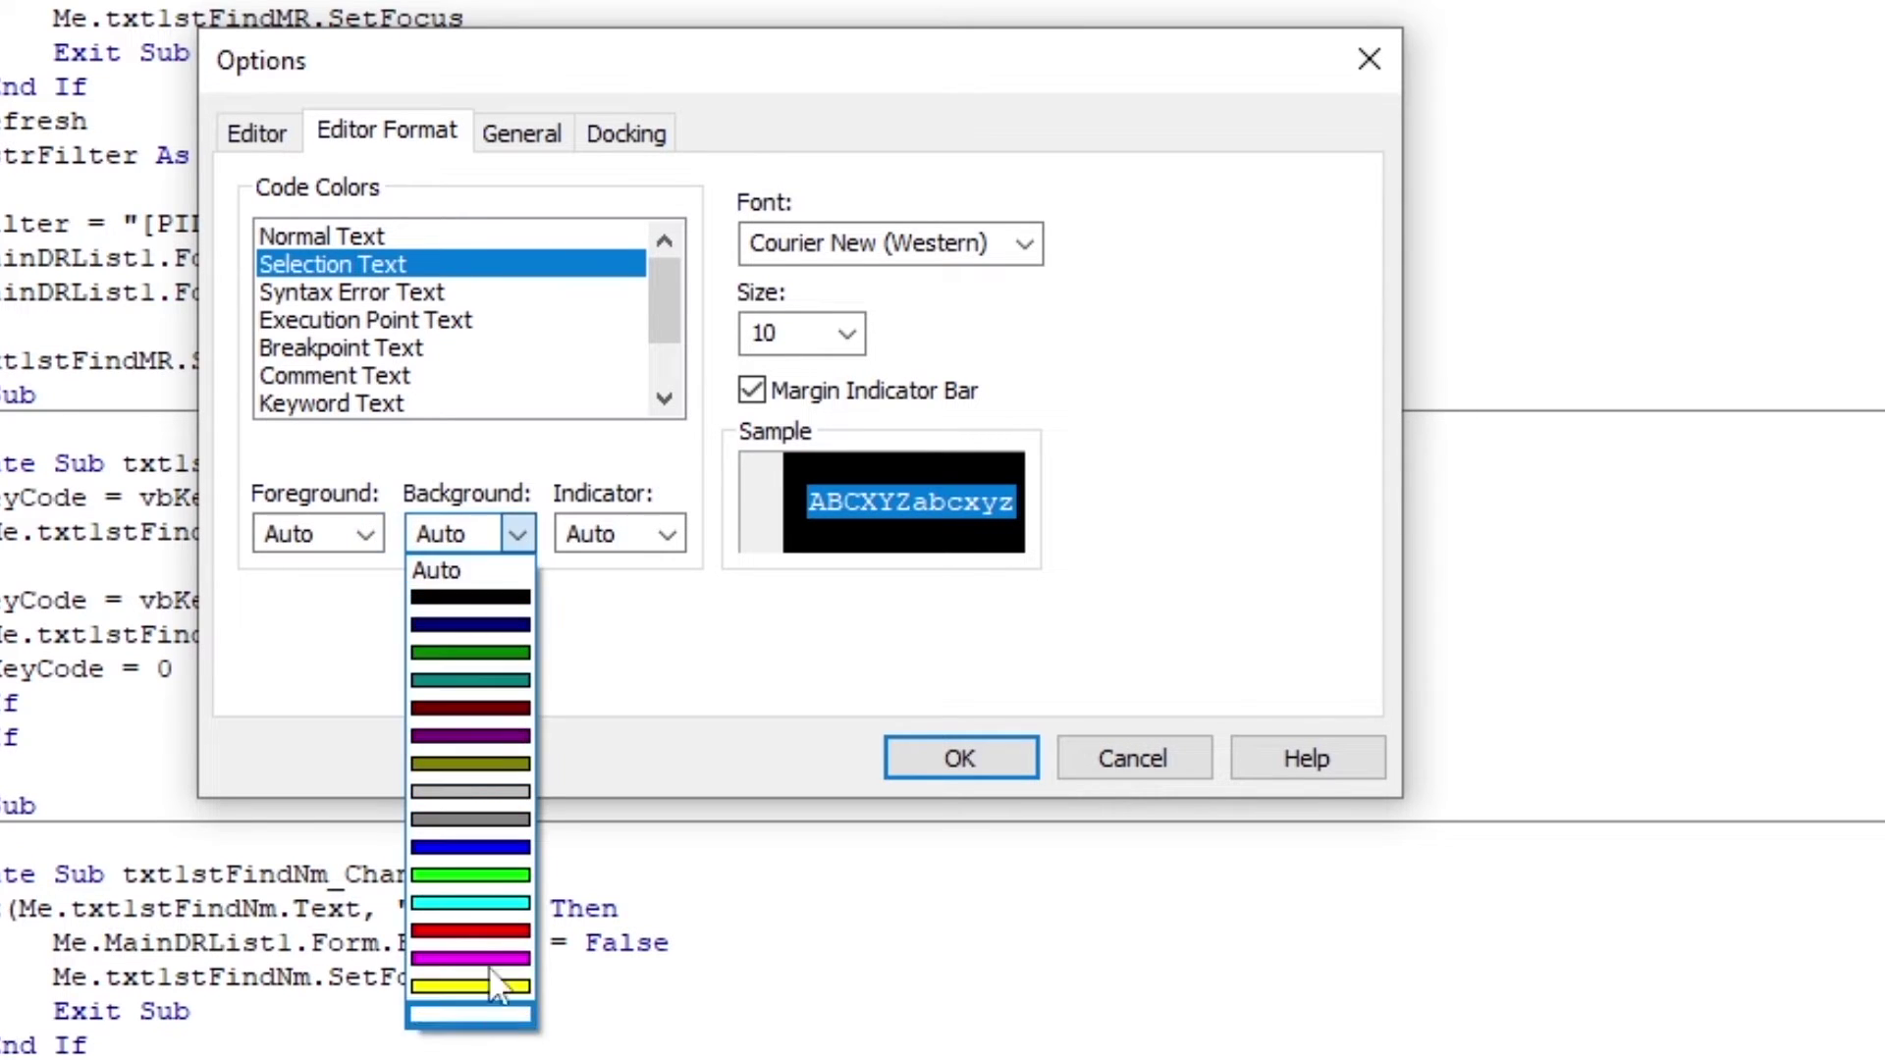
pyautogui.click(491, 795)
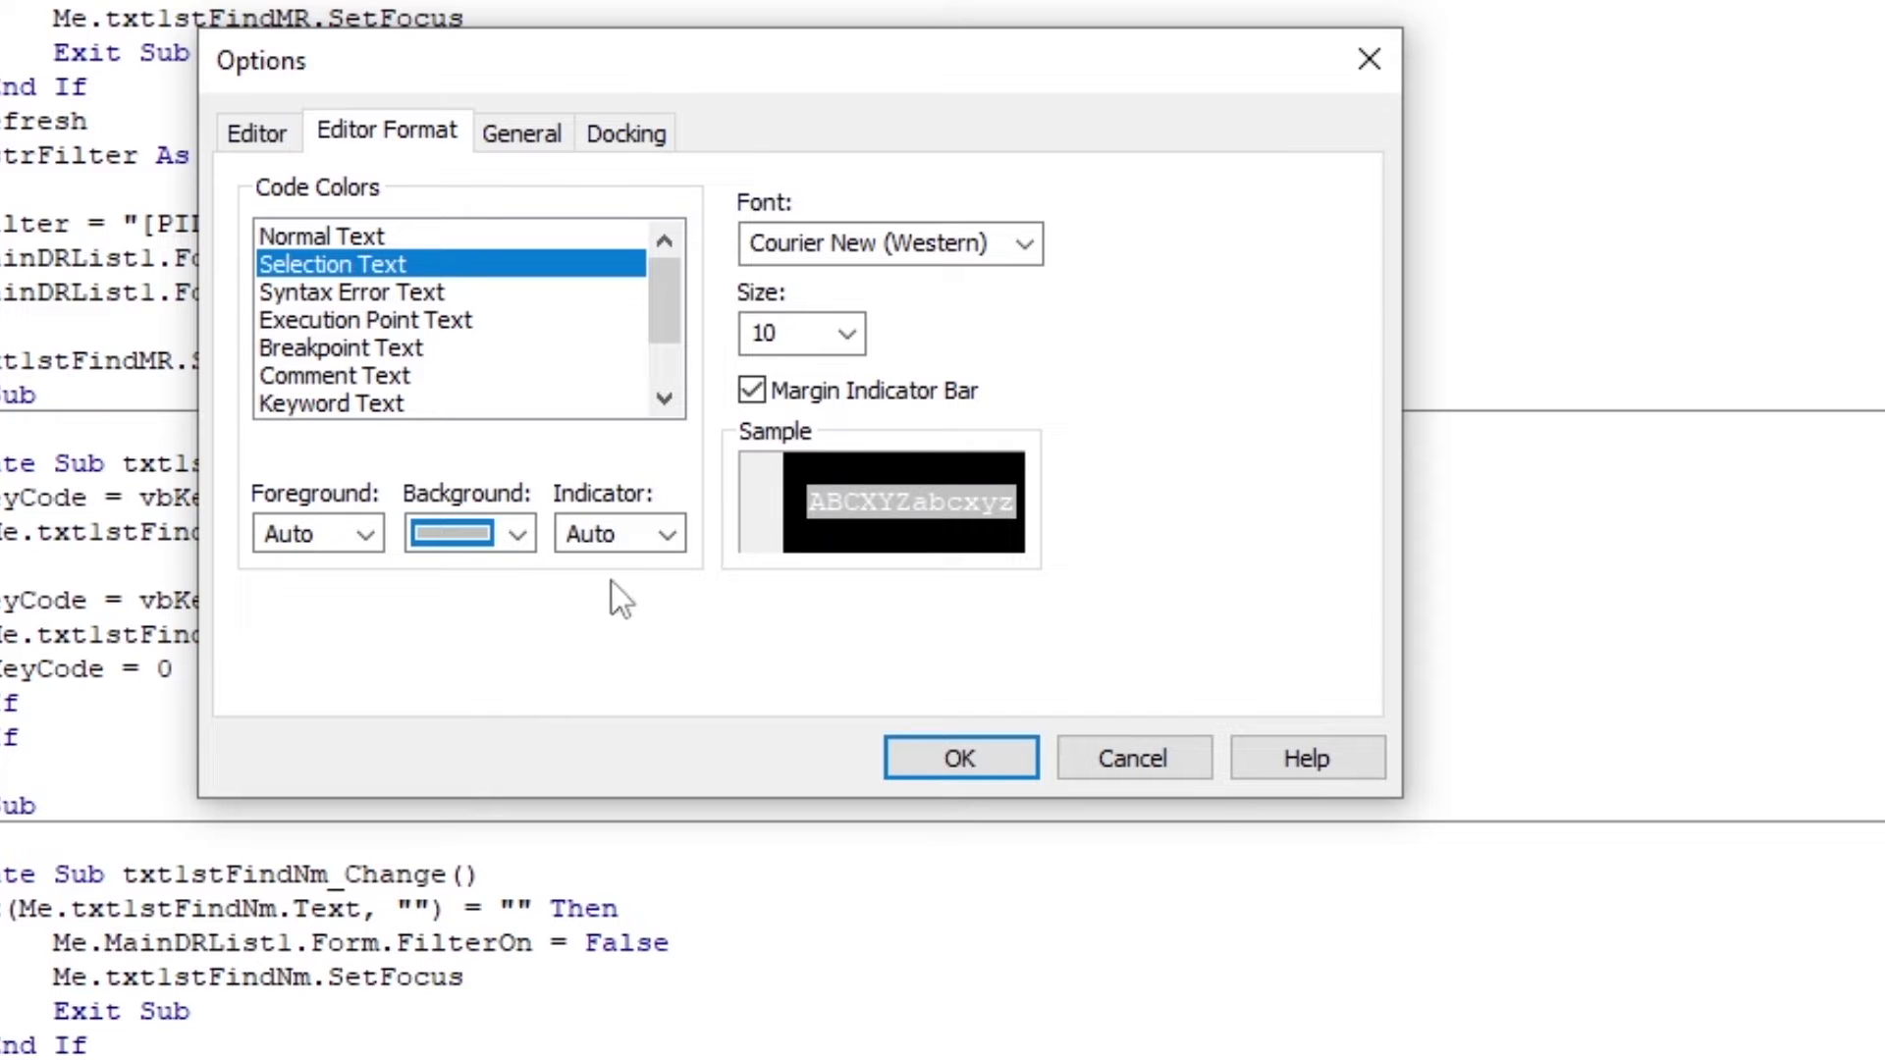
pyautogui.click(365, 535)
pyautogui.click(367, 540)
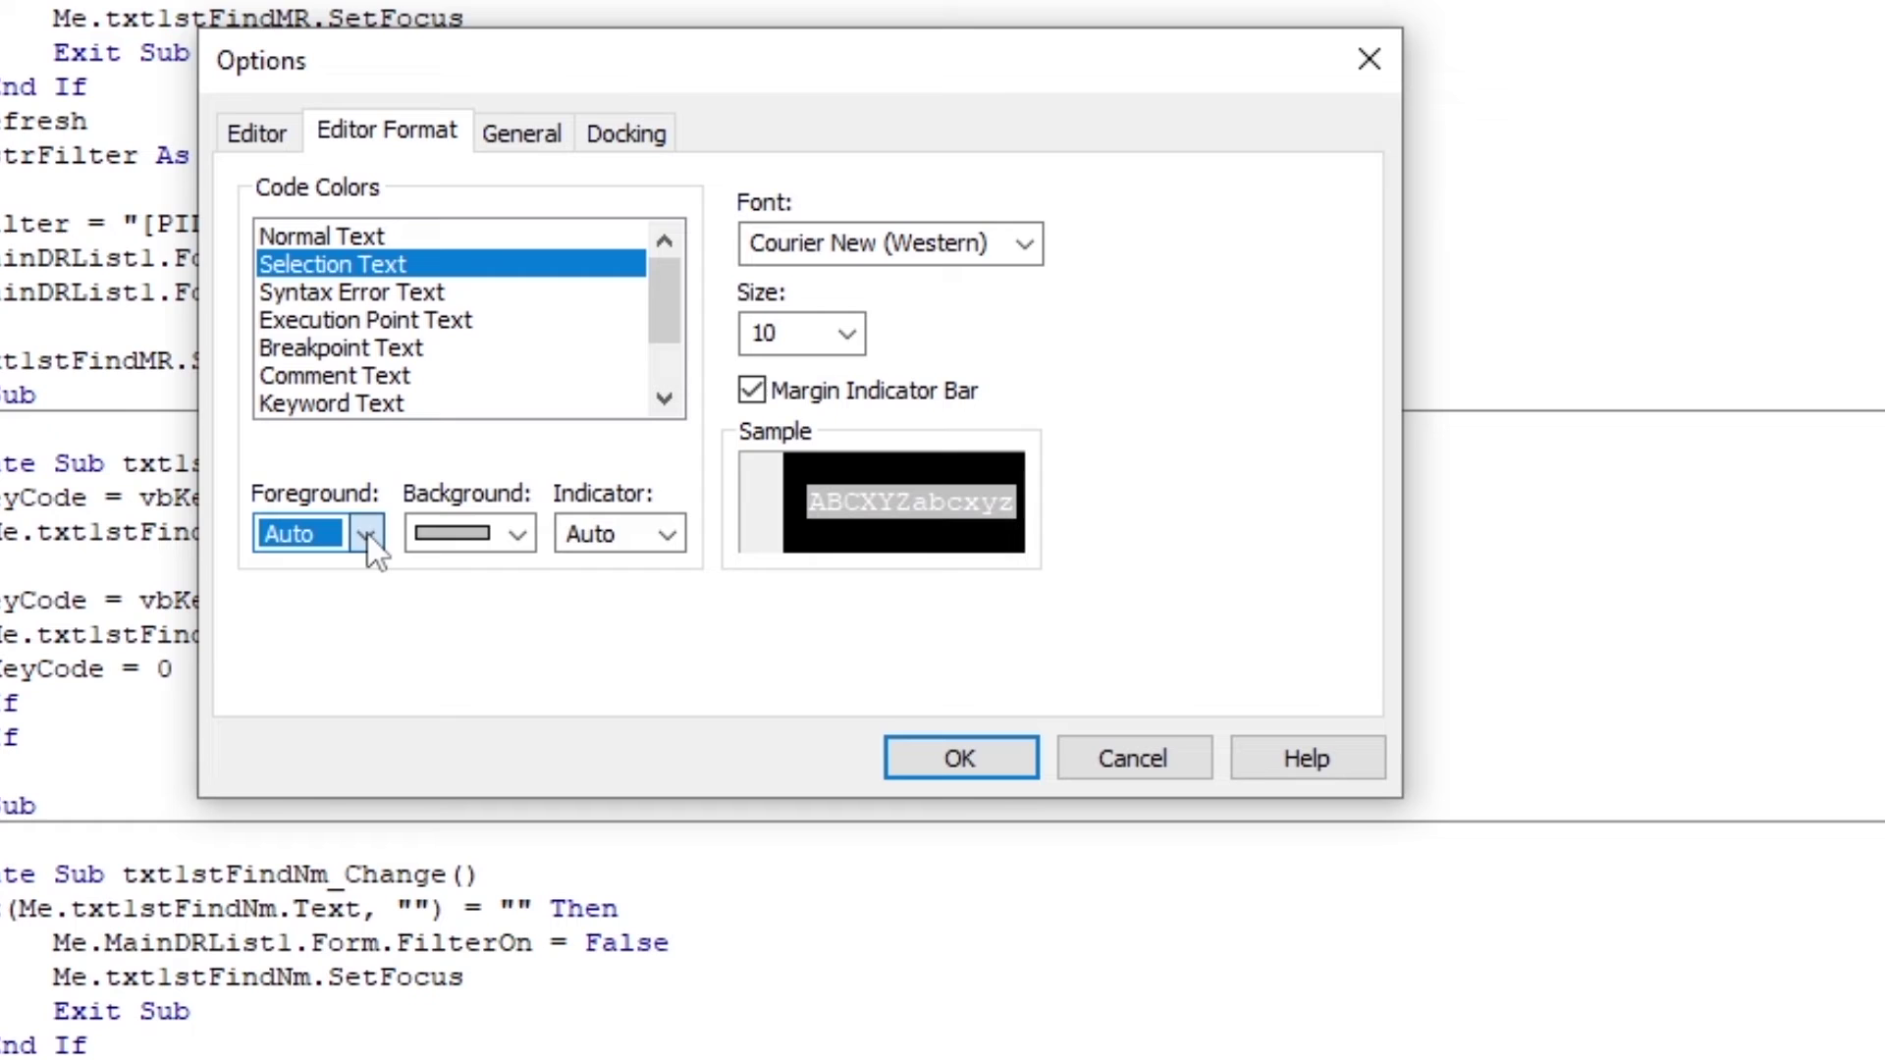
# Set the Syntax Error Text background to black, and check the Execution Point Text and Breakpoint Text colors.
pyautogui.click(334, 294)
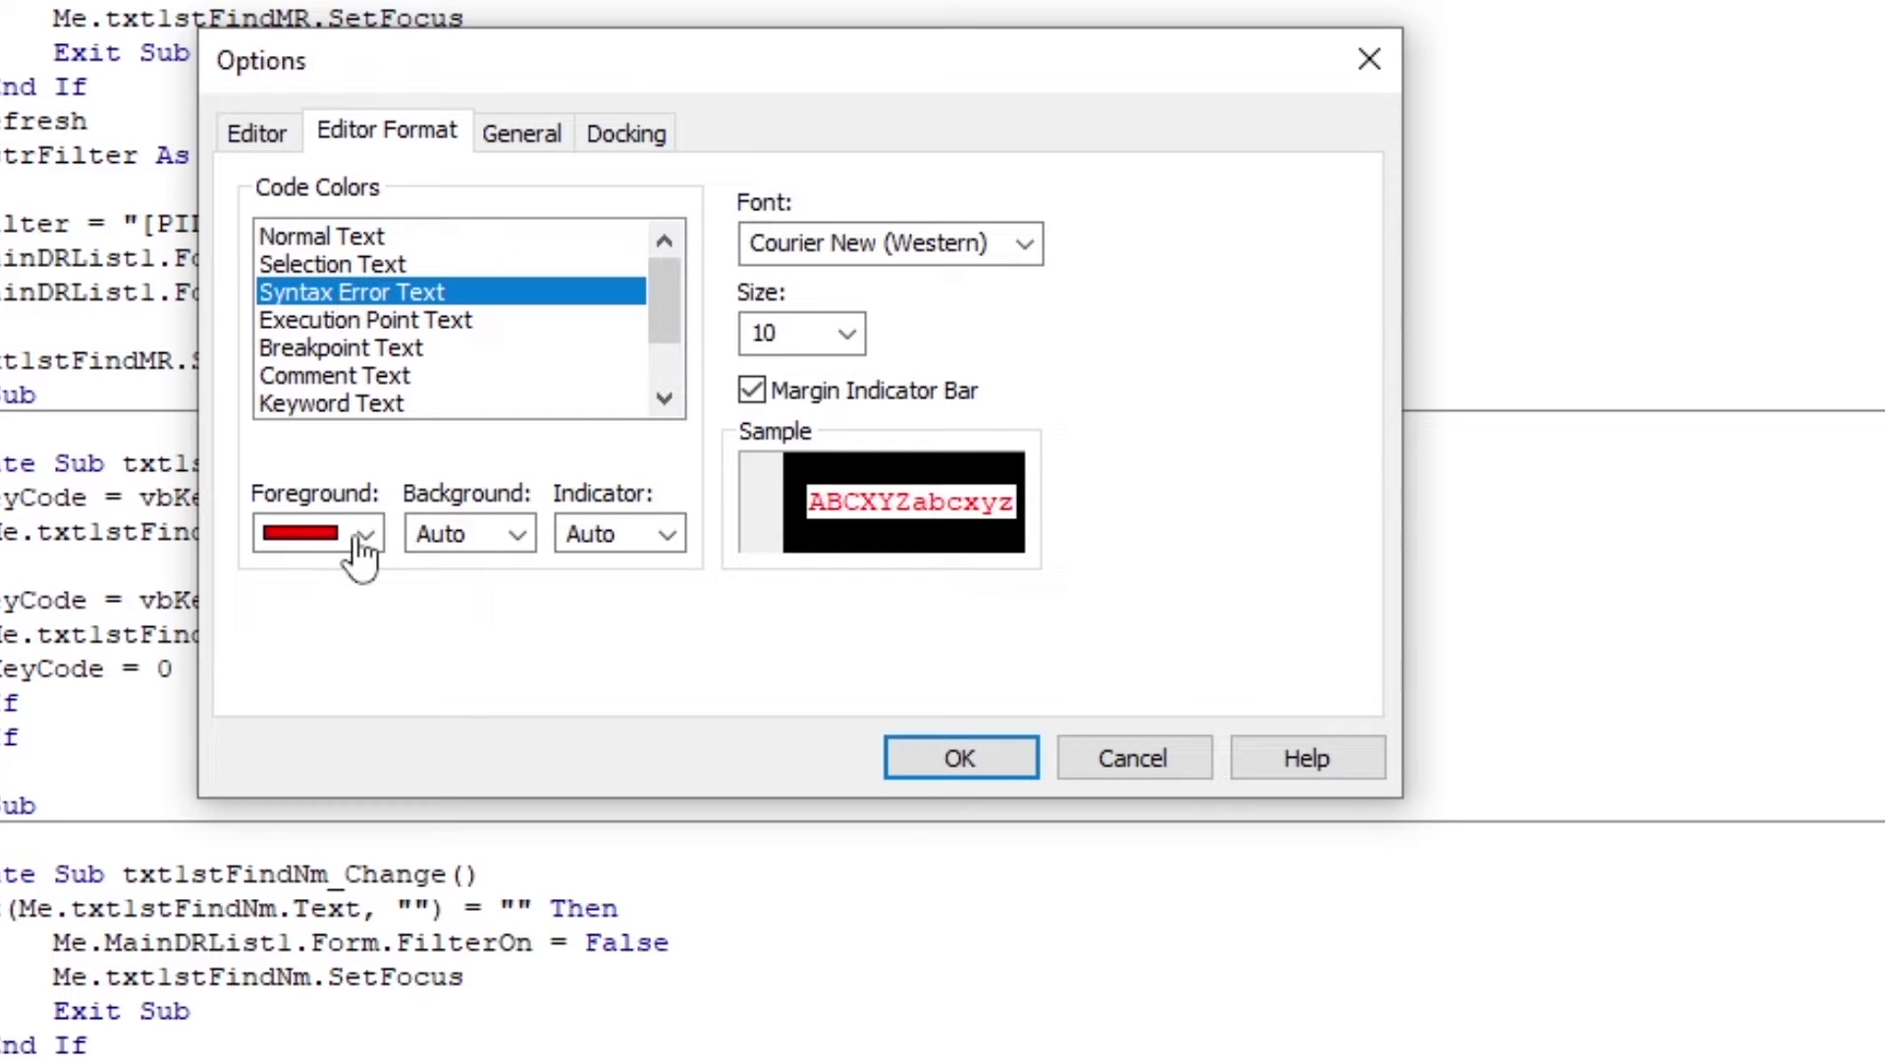
pyautogui.click(514, 538)
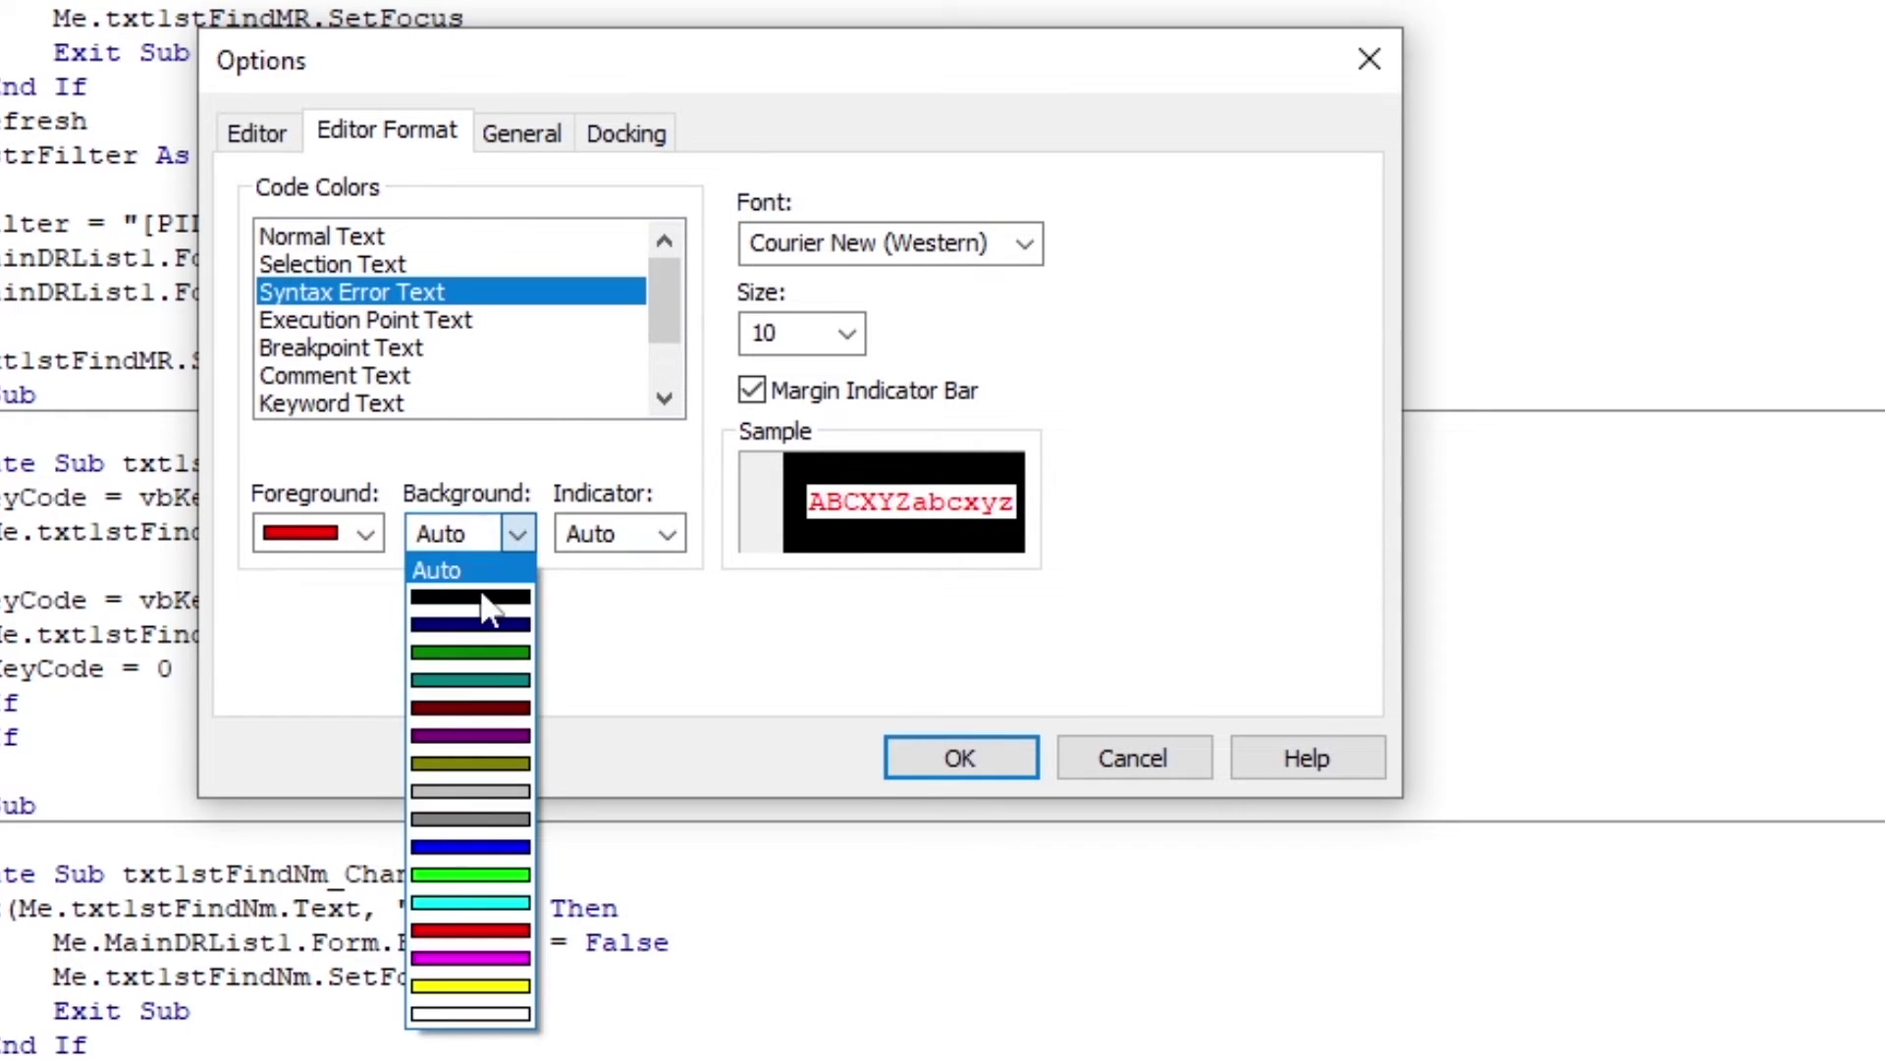
pyautogui.click(483, 597)
pyautogui.click(416, 324)
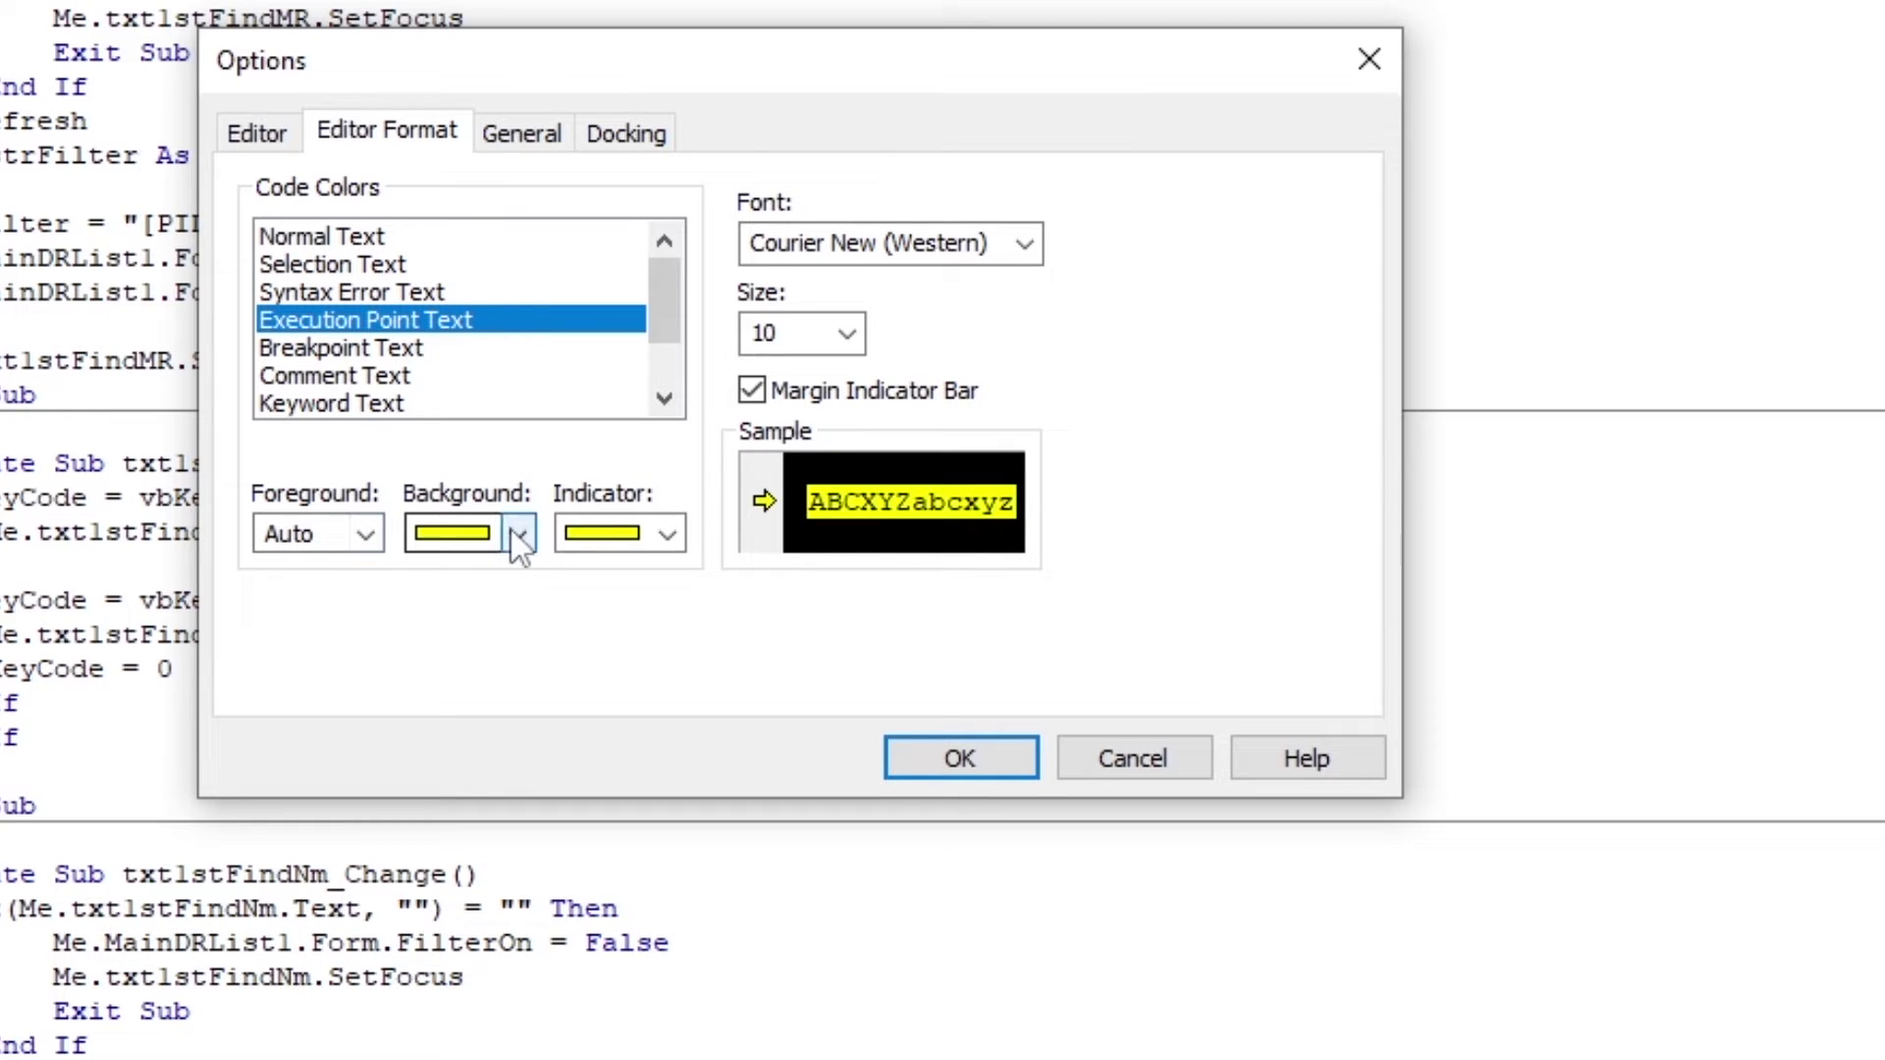
pyautogui.click(354, 355)
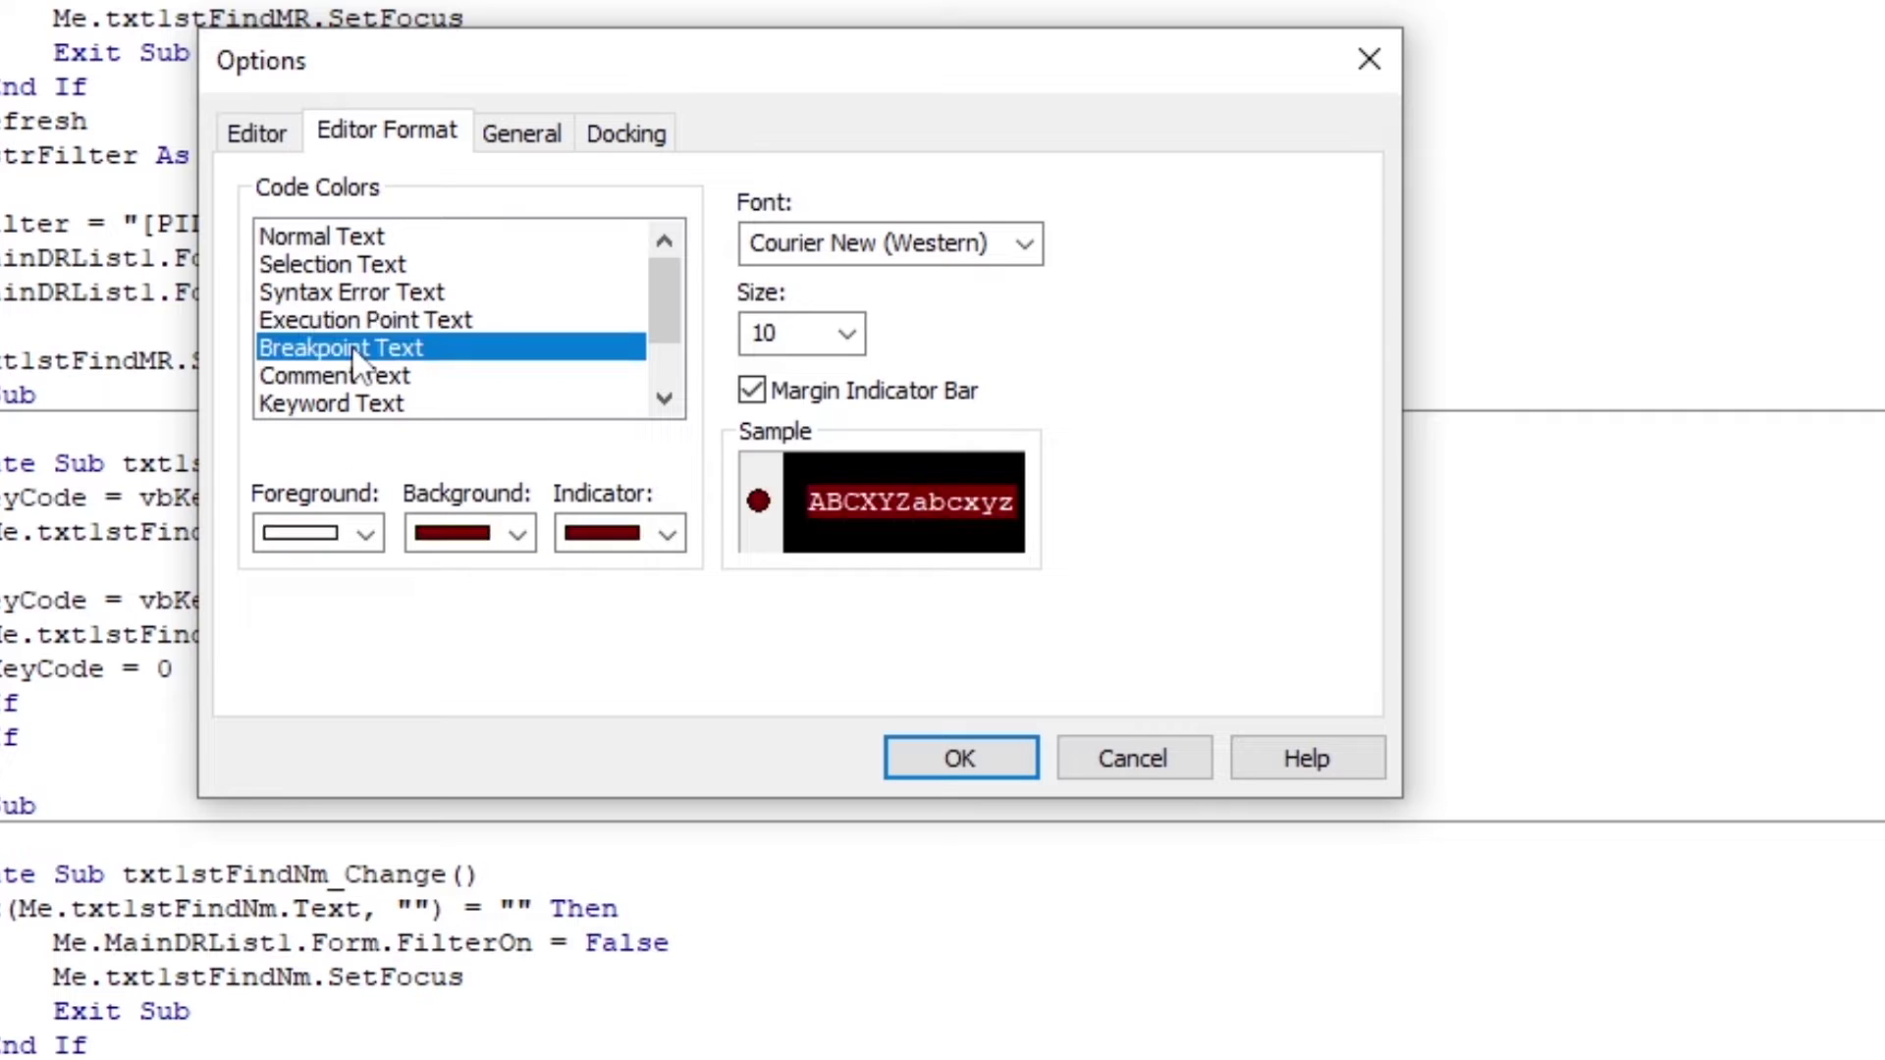
# Set the Comment Text code colors to a black background with a bright green foreground.
pyautogui.click(361, 385)
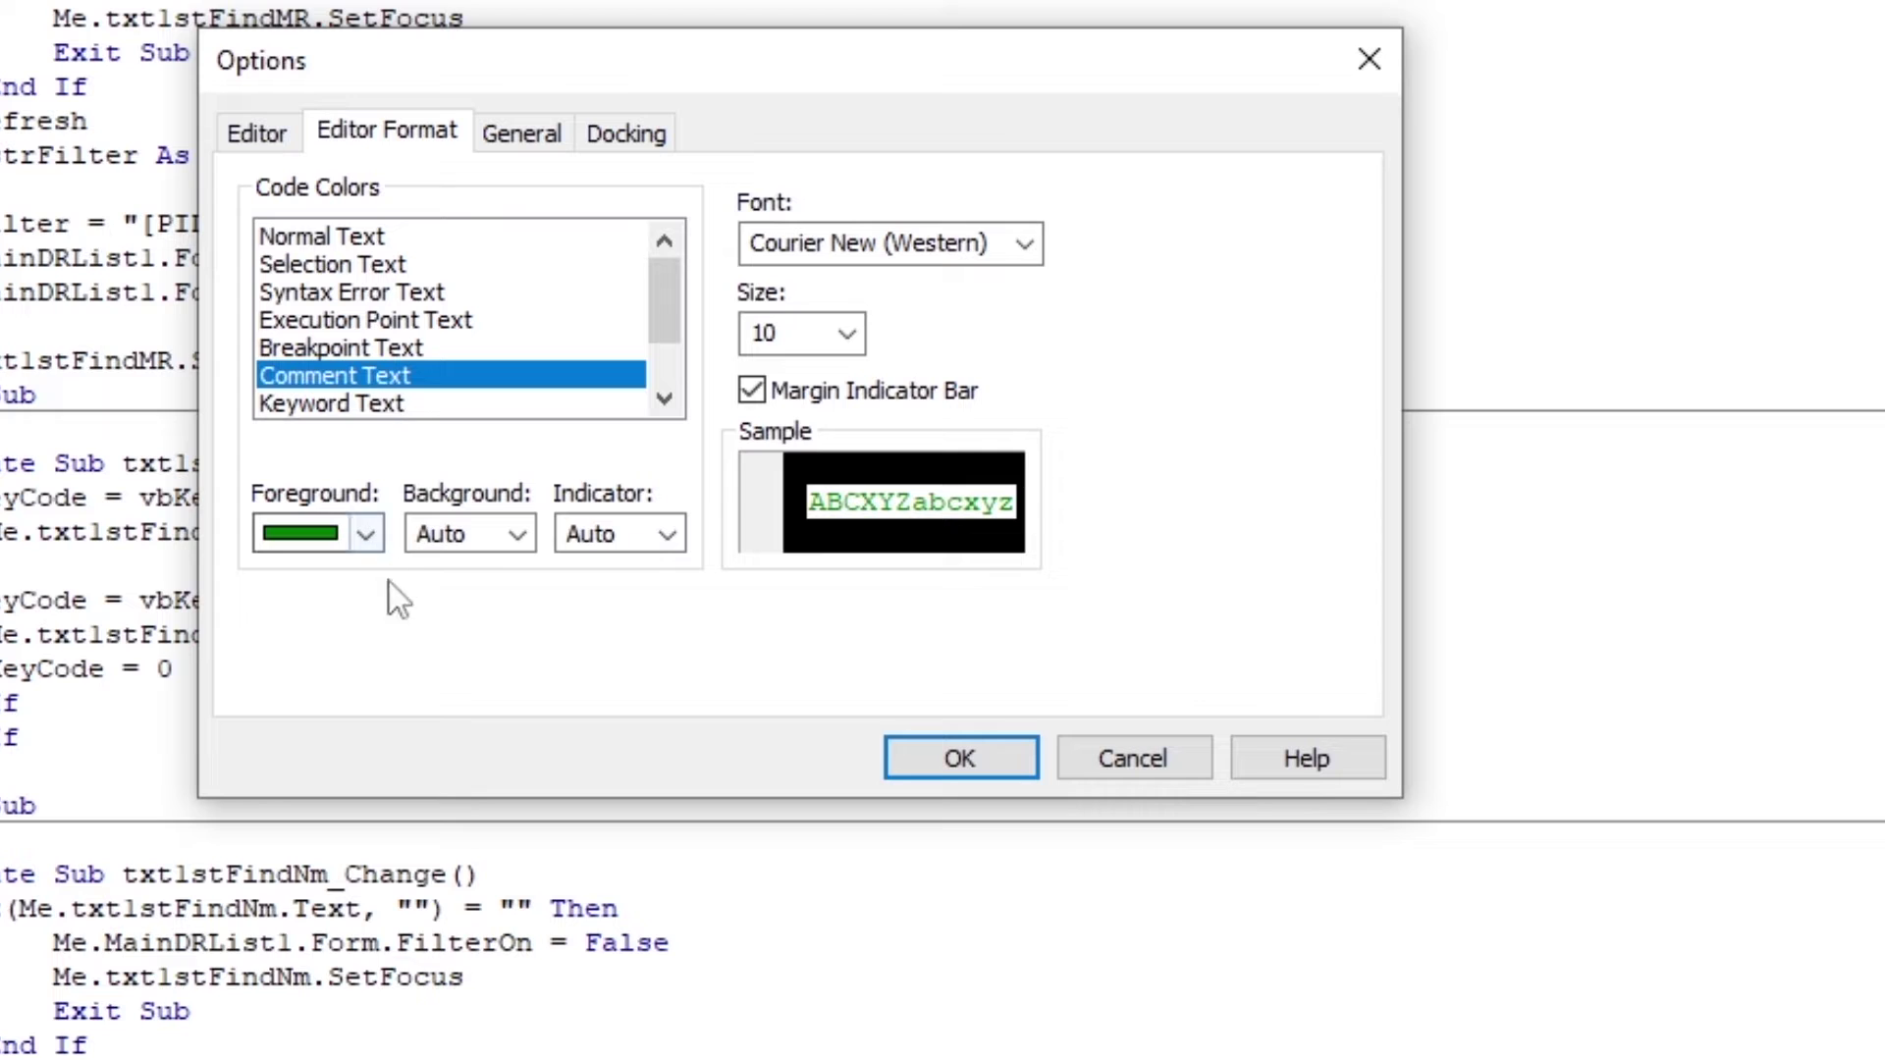
pyautogui.click(517, 534)
pyautogui.click(491, 592)
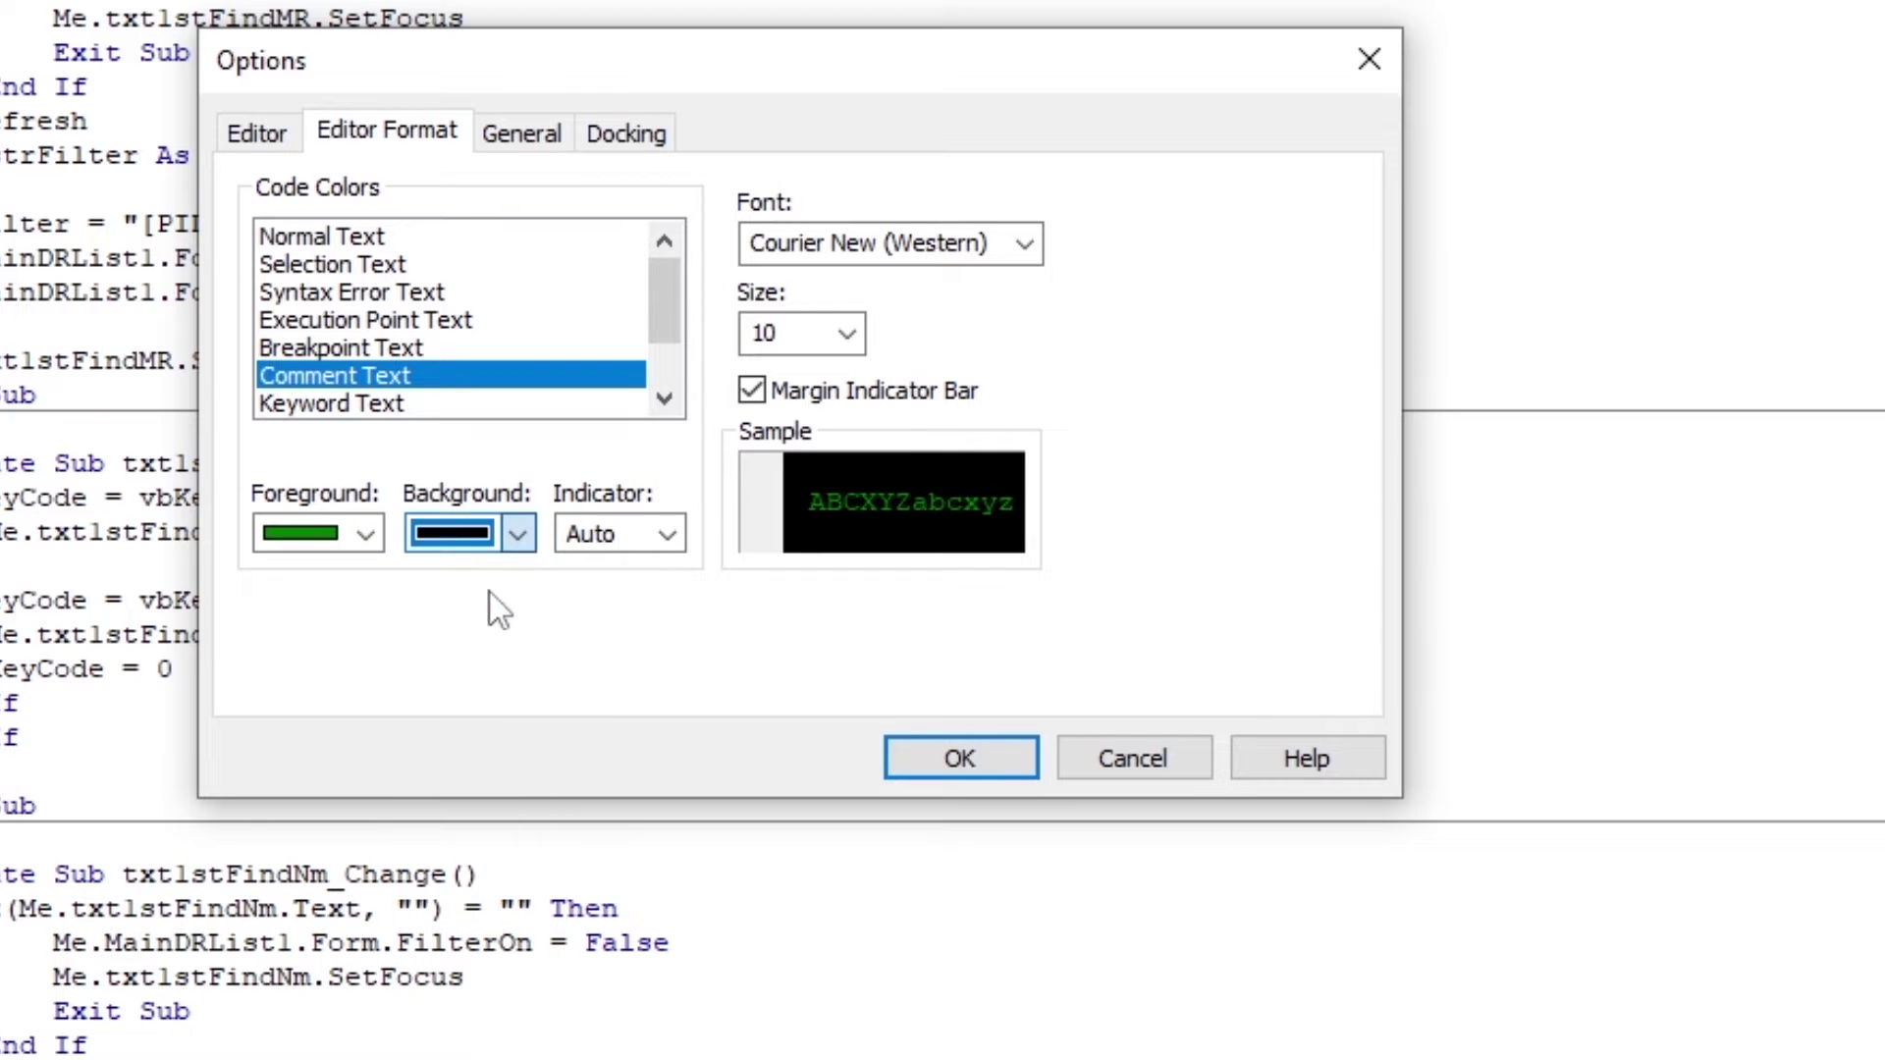
pyautogui.click(373, 539)
pyautogui.click(336, 890)
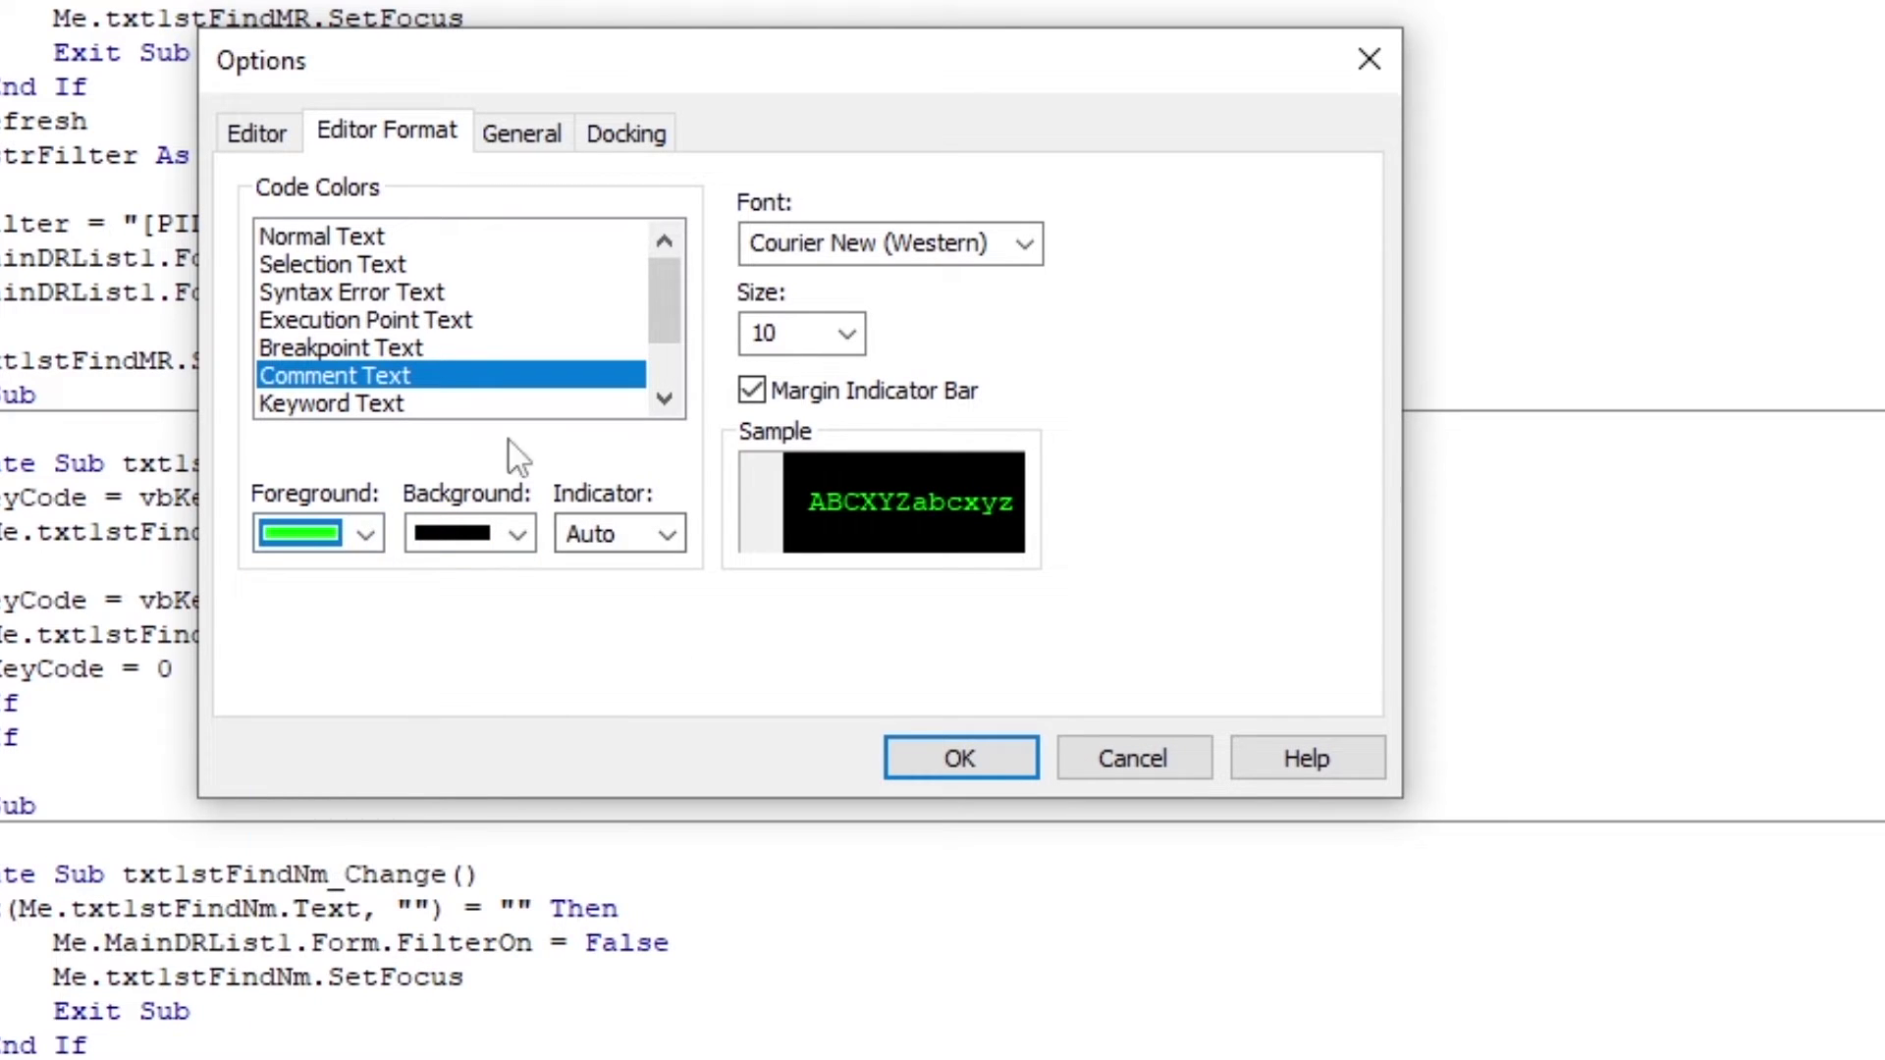
# Set the Keyword Text code colors to a black background with a cyan foreground.
pyautogui.click(409, 405)
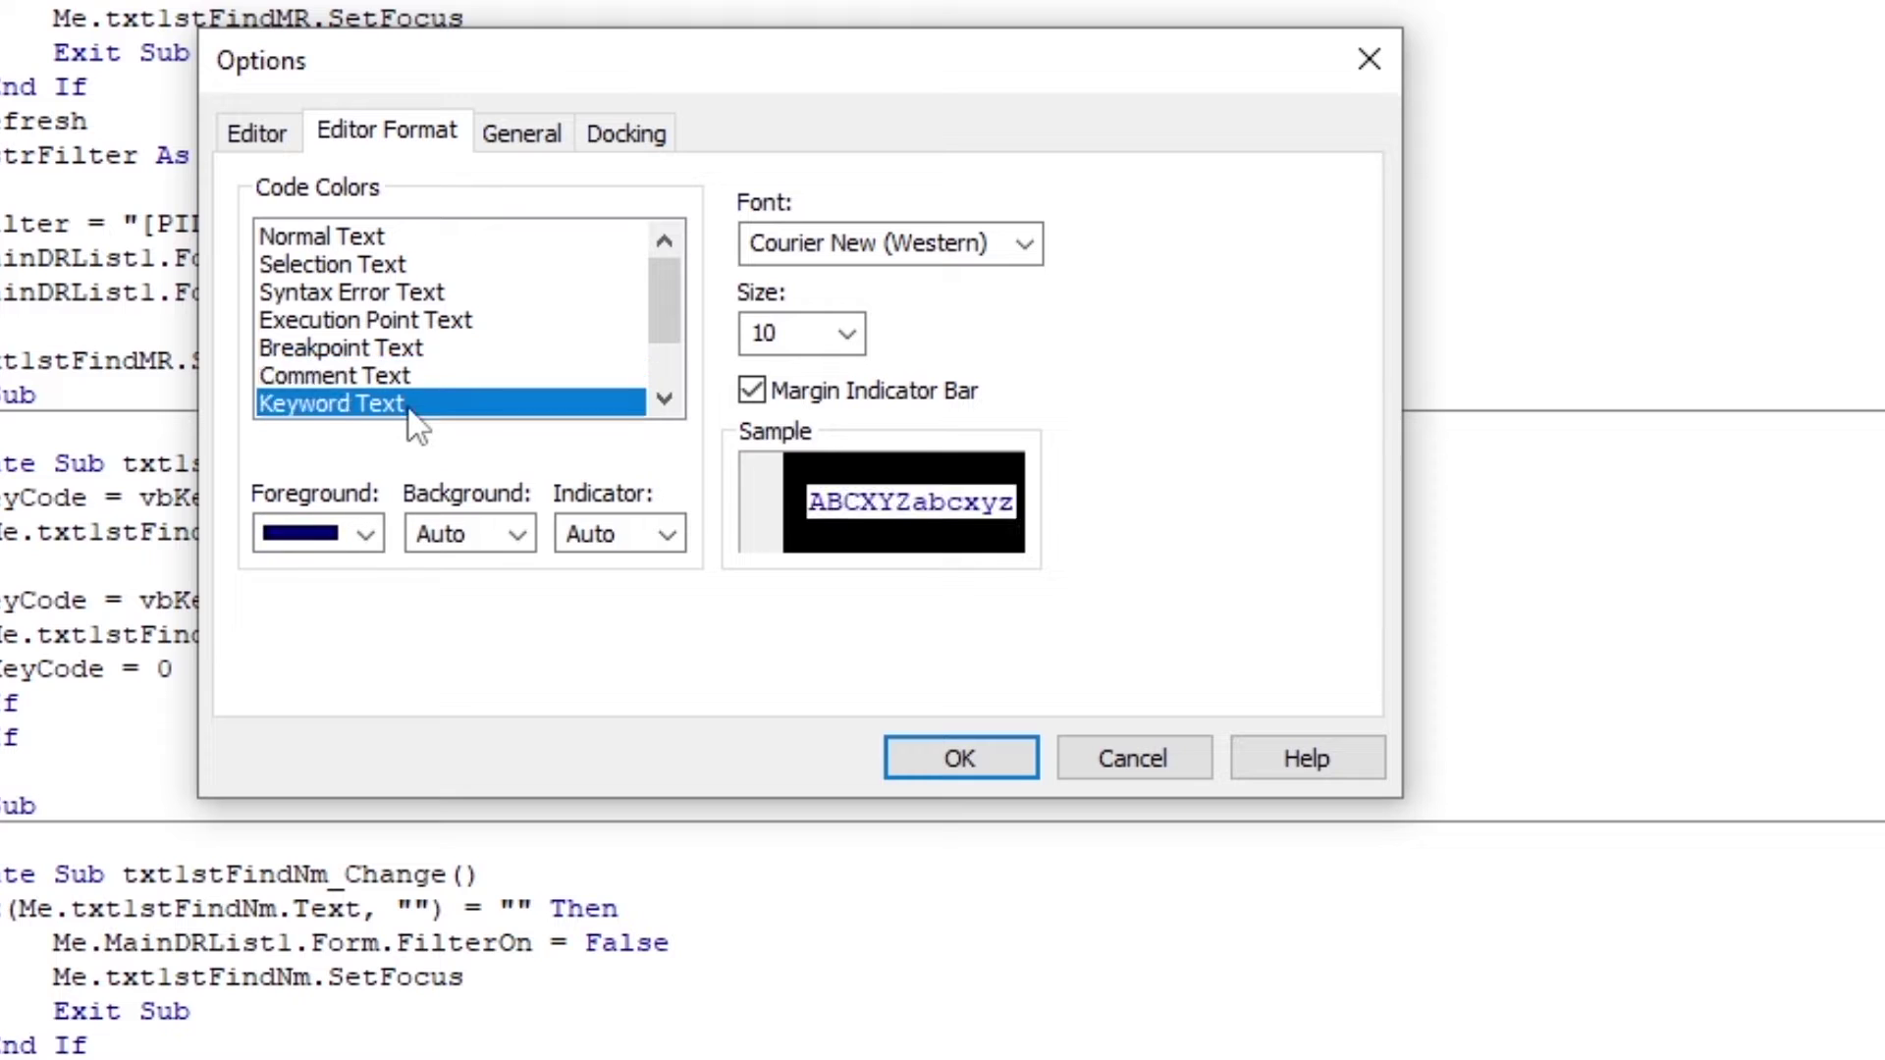
pyautogui.click(520, 533)
pyautogui.click(480, 598)
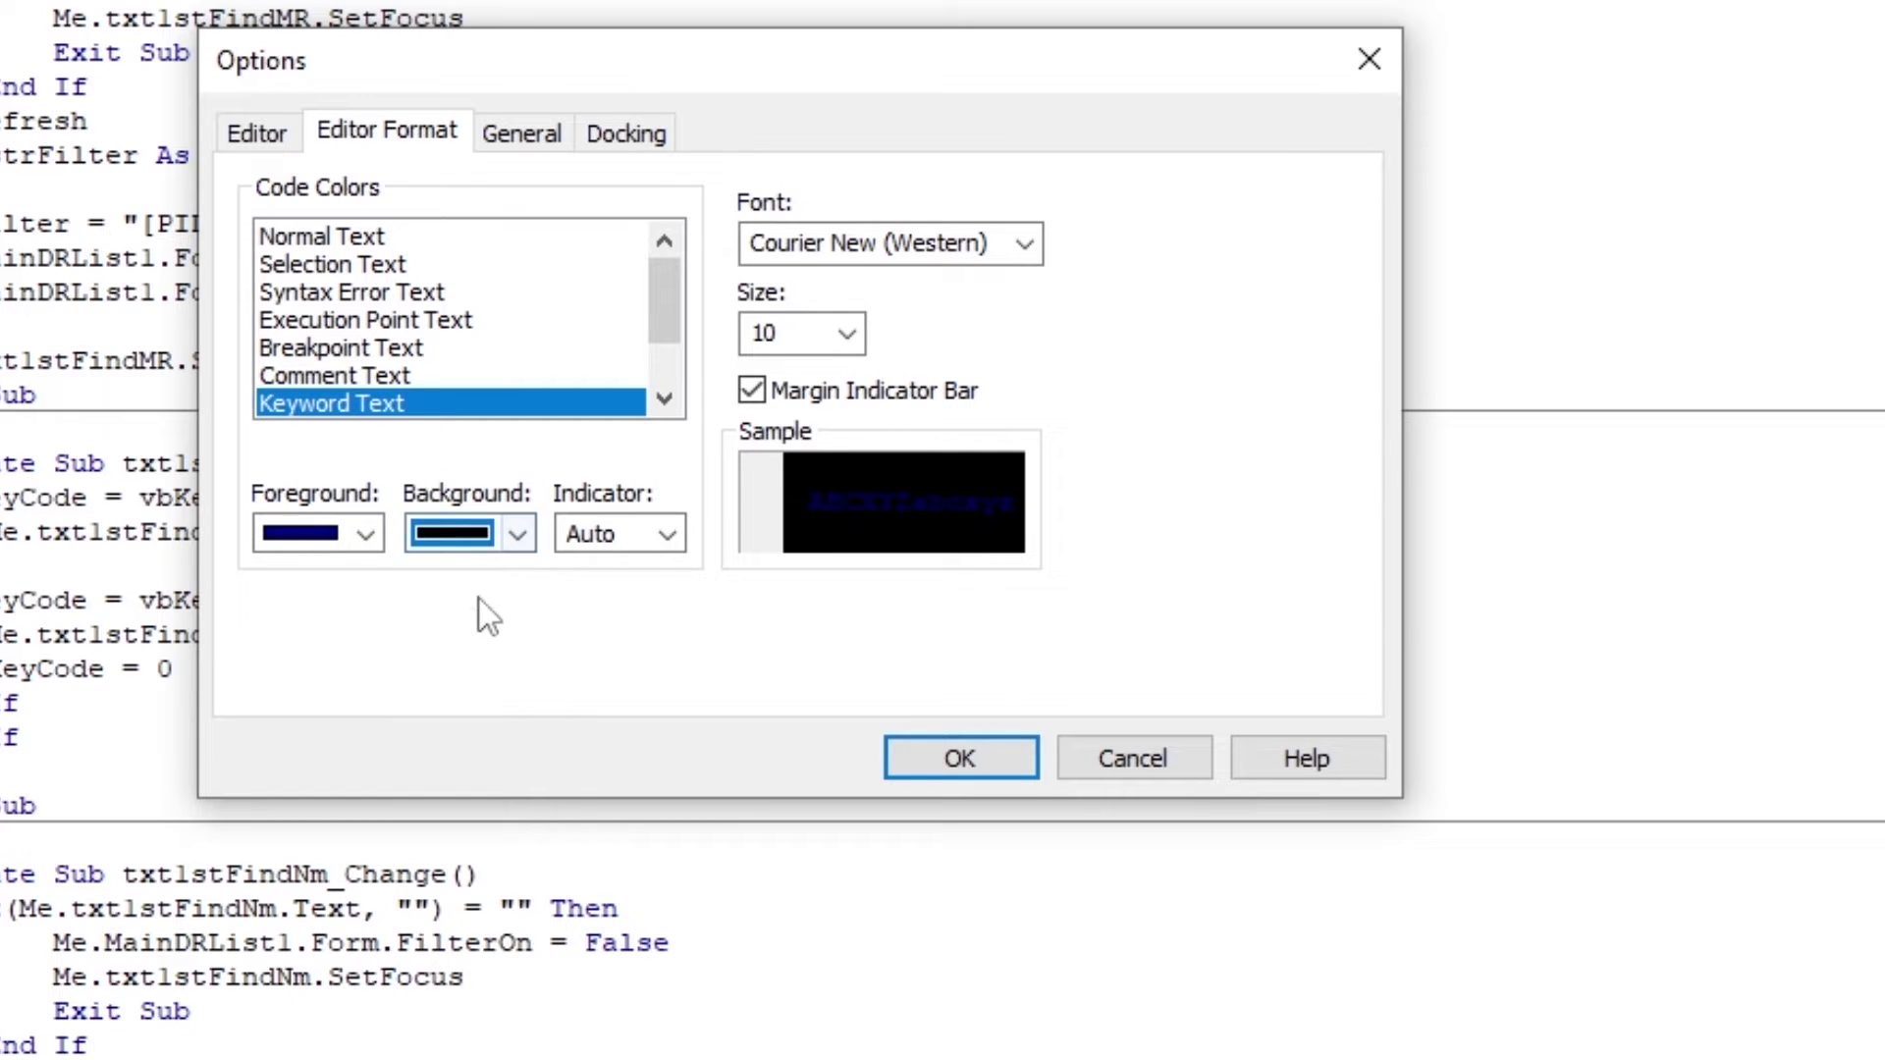
pyautogui.click(364, 533)
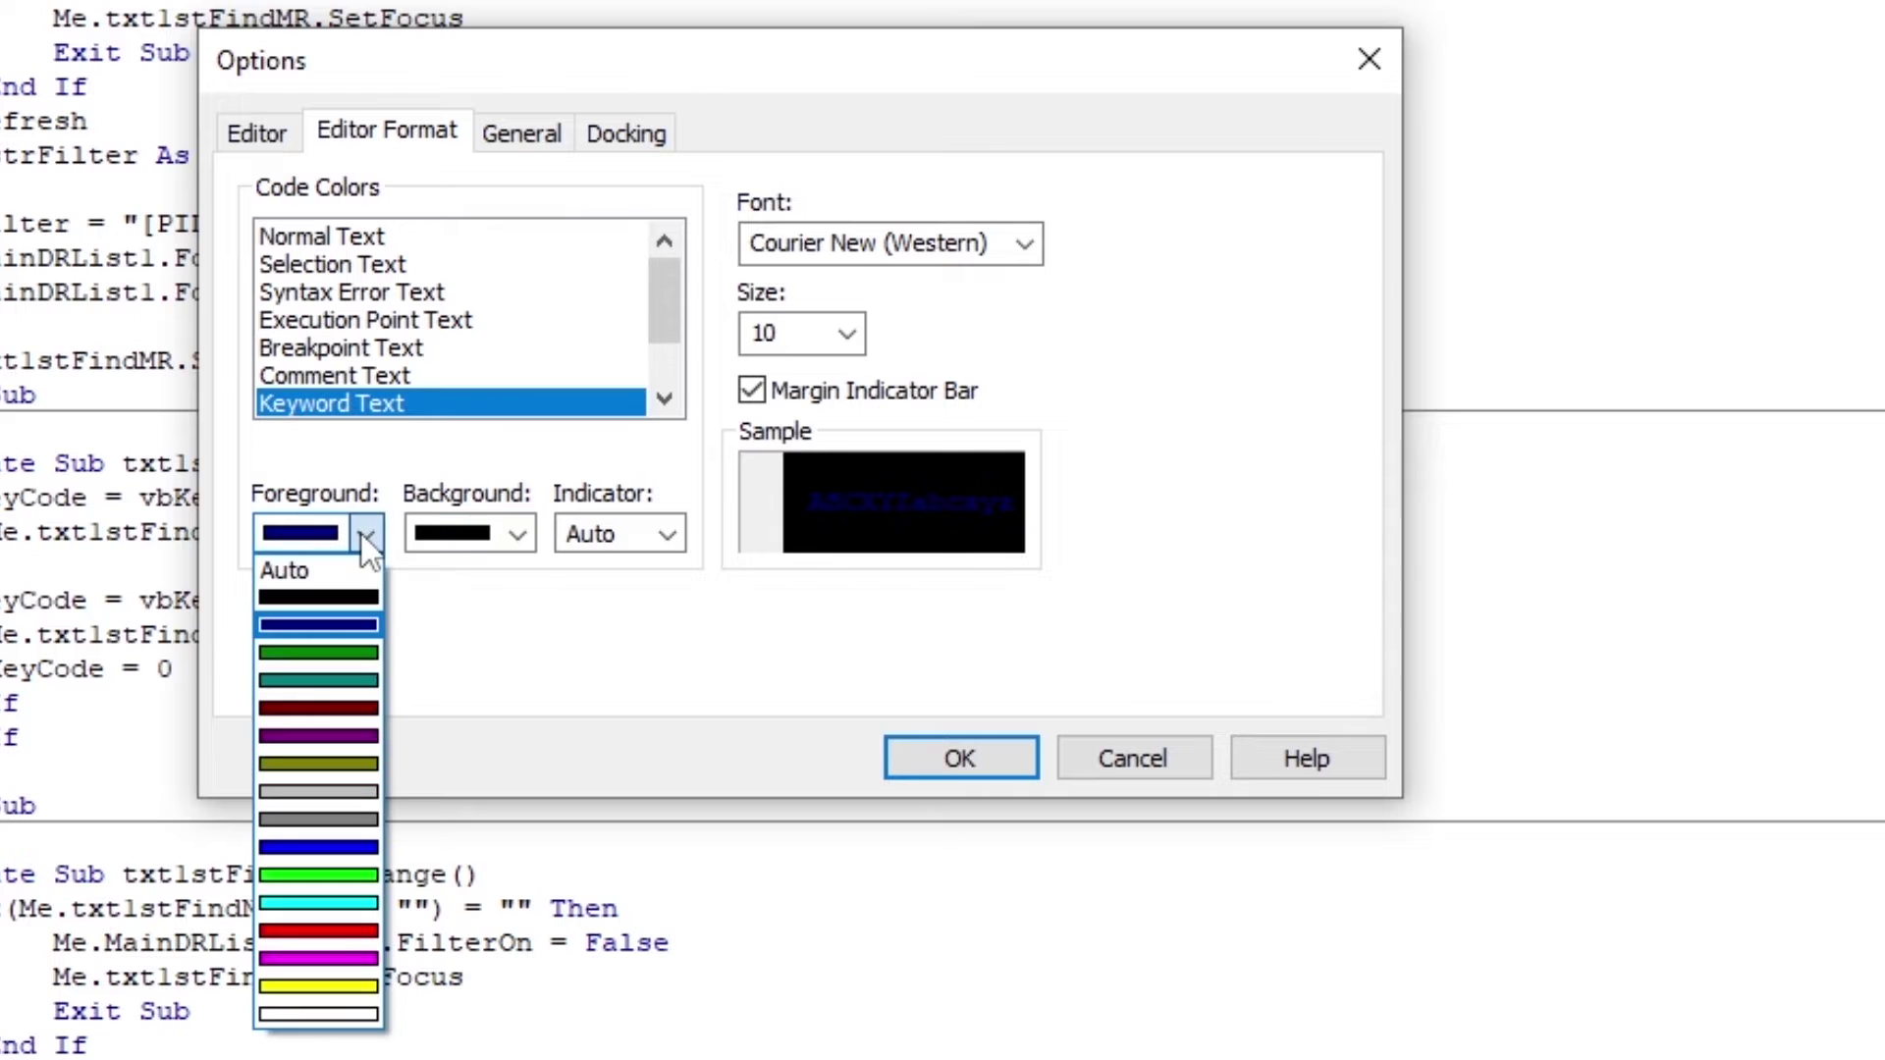
pyautogui.click(346, 904)
# Review the Breakpoint, Execution Point and Selection Text colors, and change the Keyword Text foreground to magenta.
pyautogui.click(314, 349)
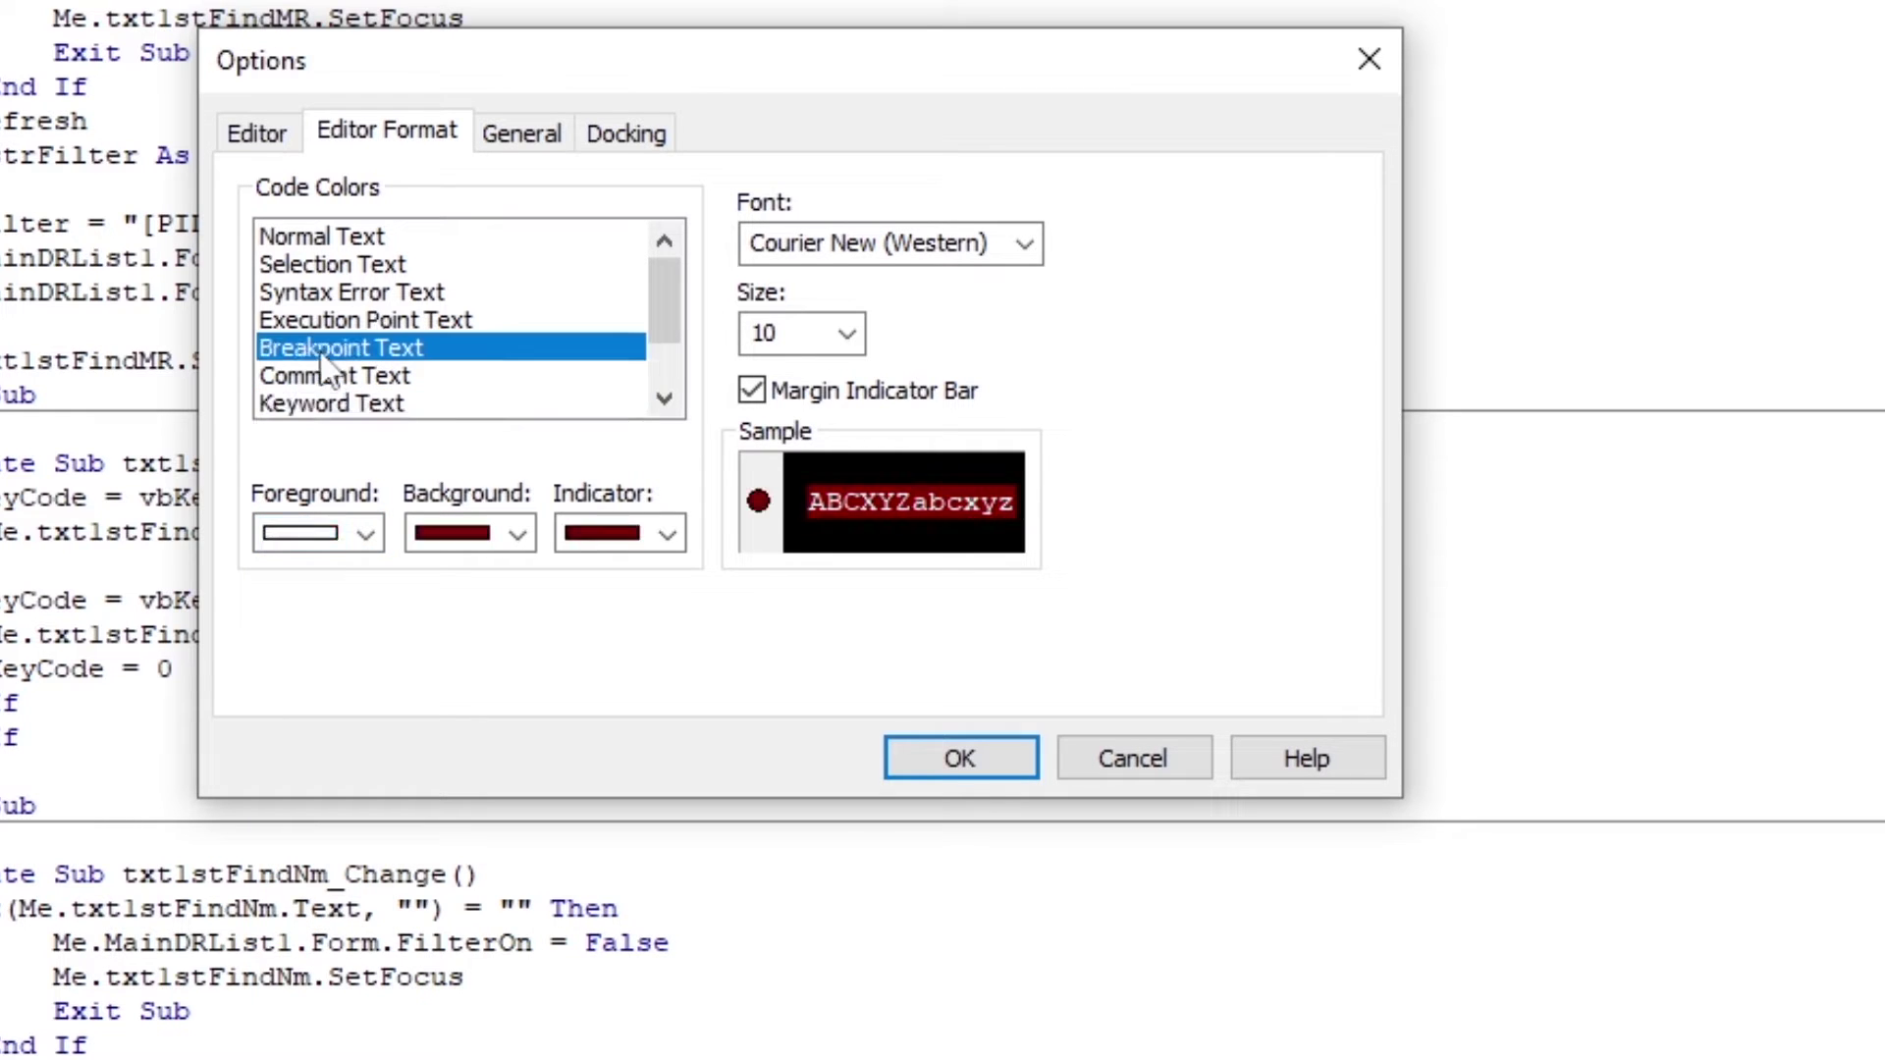
pyautogui.click(344, 319)
pyautogui.click(341, 275)
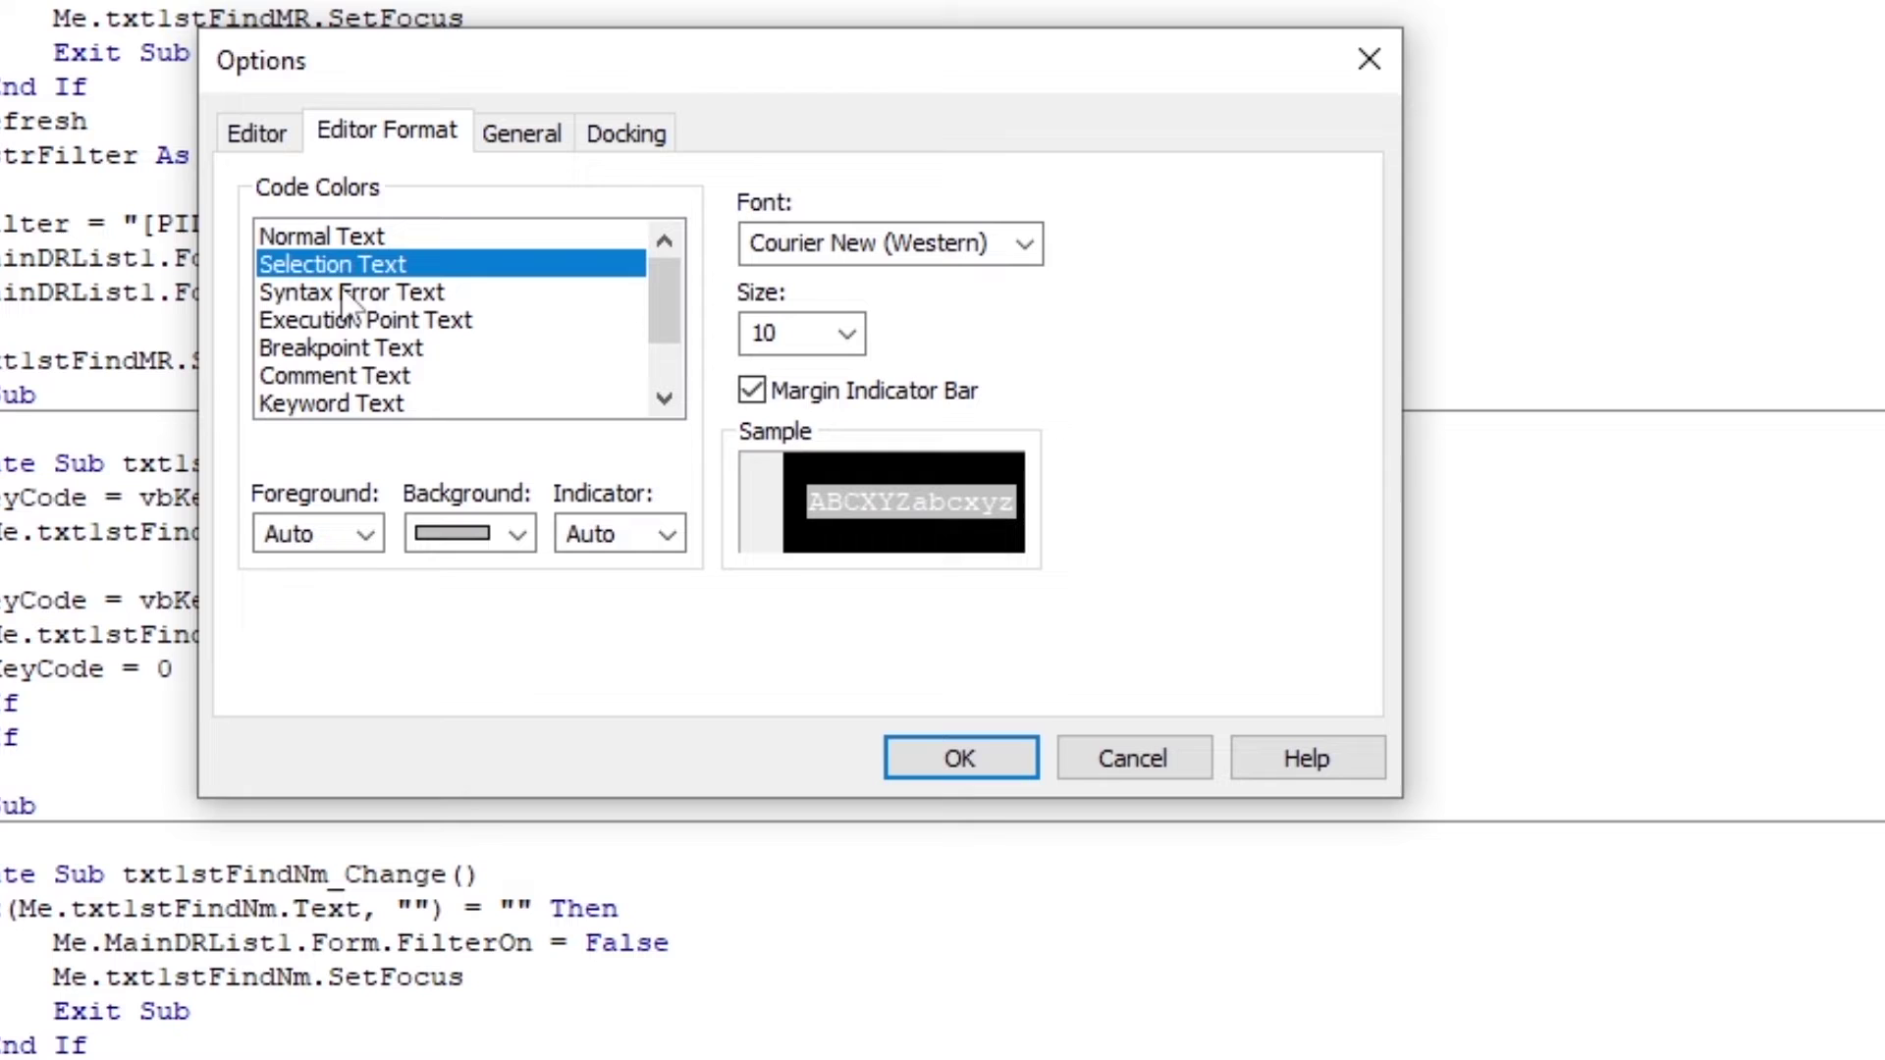
pyautogui.click(338, 398)
pyautogui.click(367, 533)
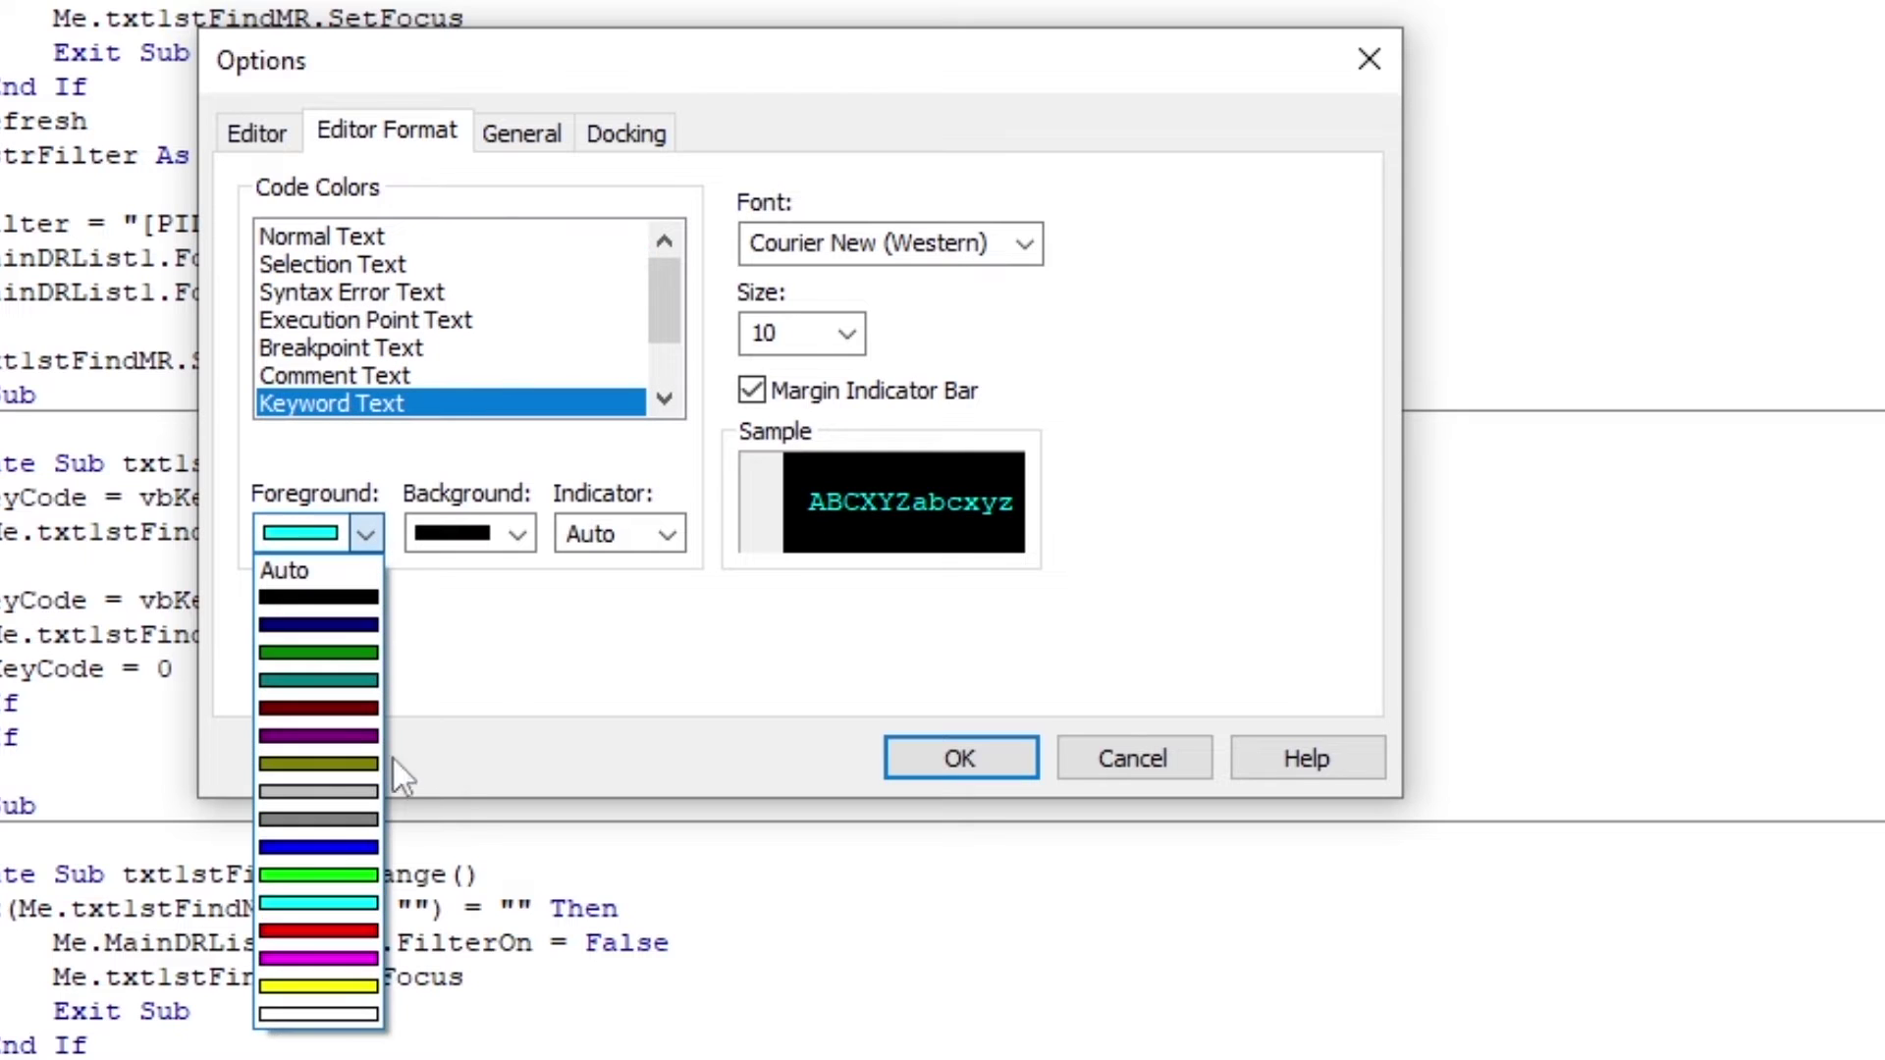
pyautogui.click(365, 958)
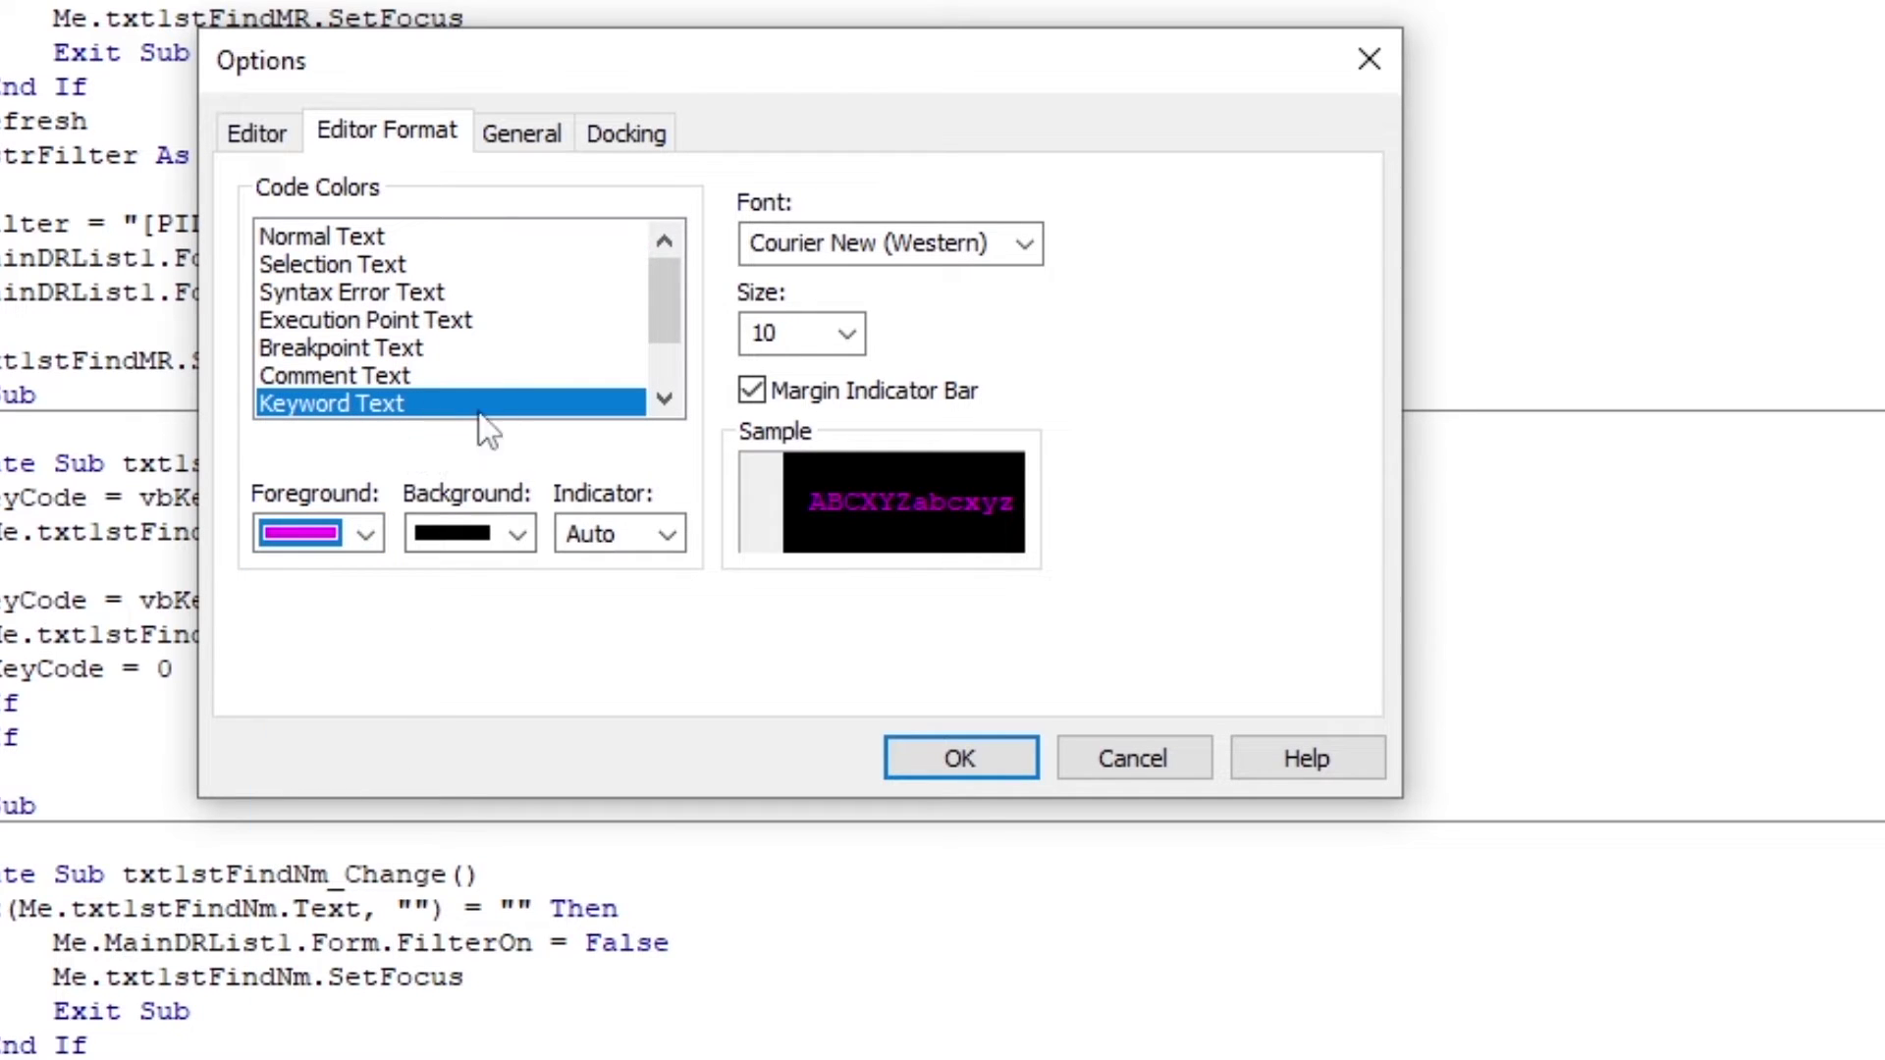
# Set the Identifier Text code colors to a cyan foreground with a black background.
pyautogui.click(665, 397)
pyautogui.click(665, 398)
pyautogui.click(665, 397)
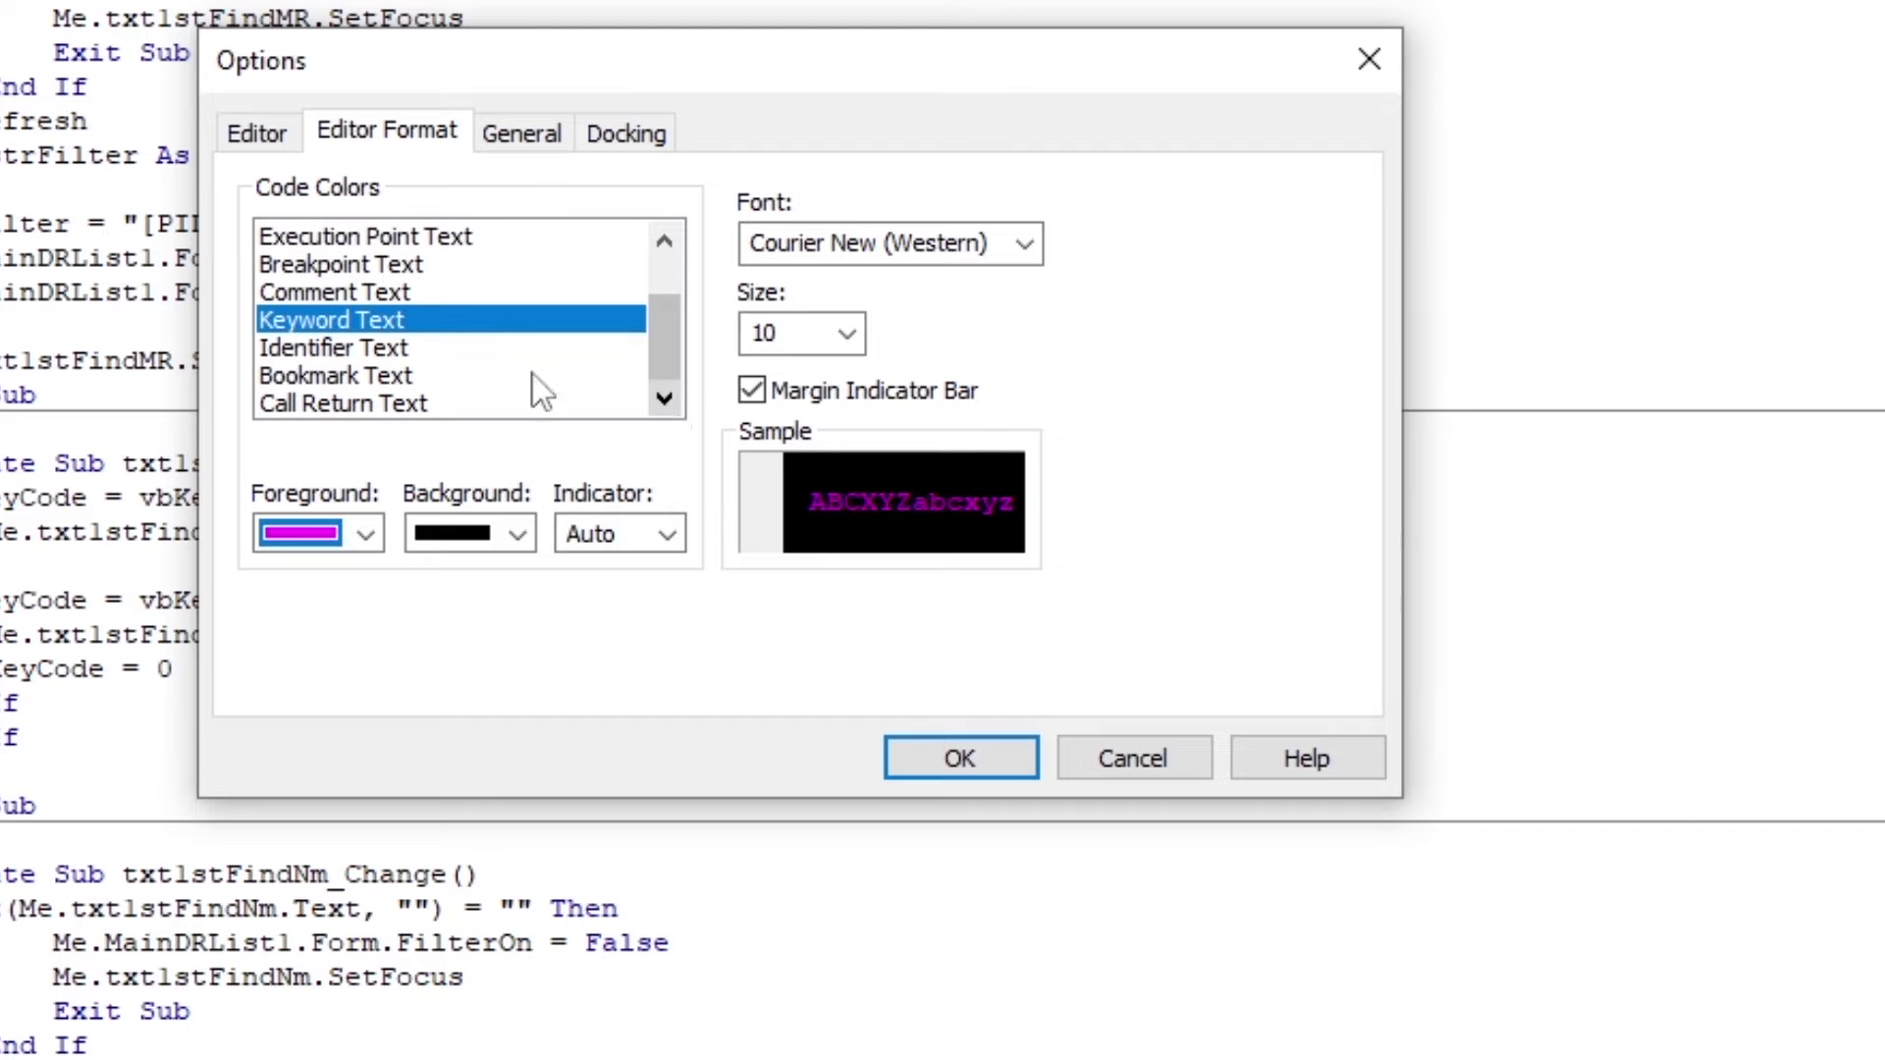
pyautogui.click(444, 350)
pyautogui.click(366, 534)
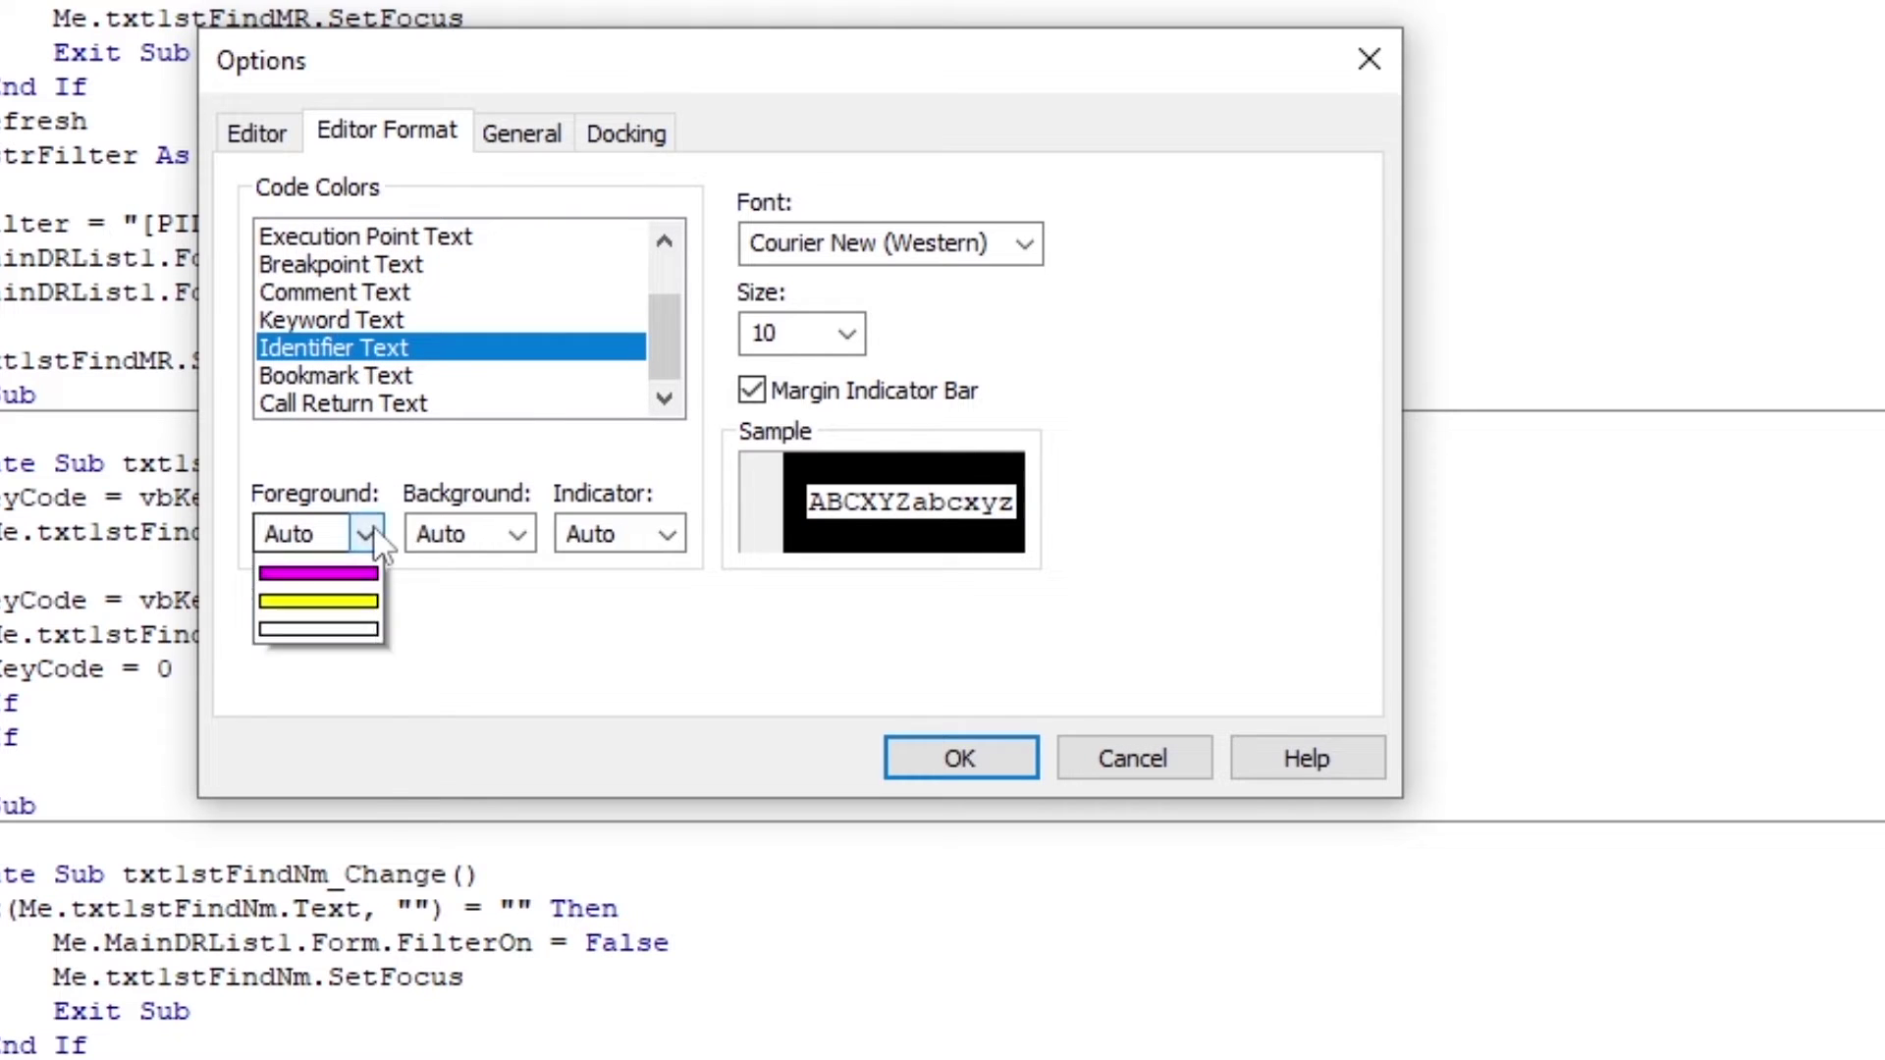
pyautogui.click(329, 903)
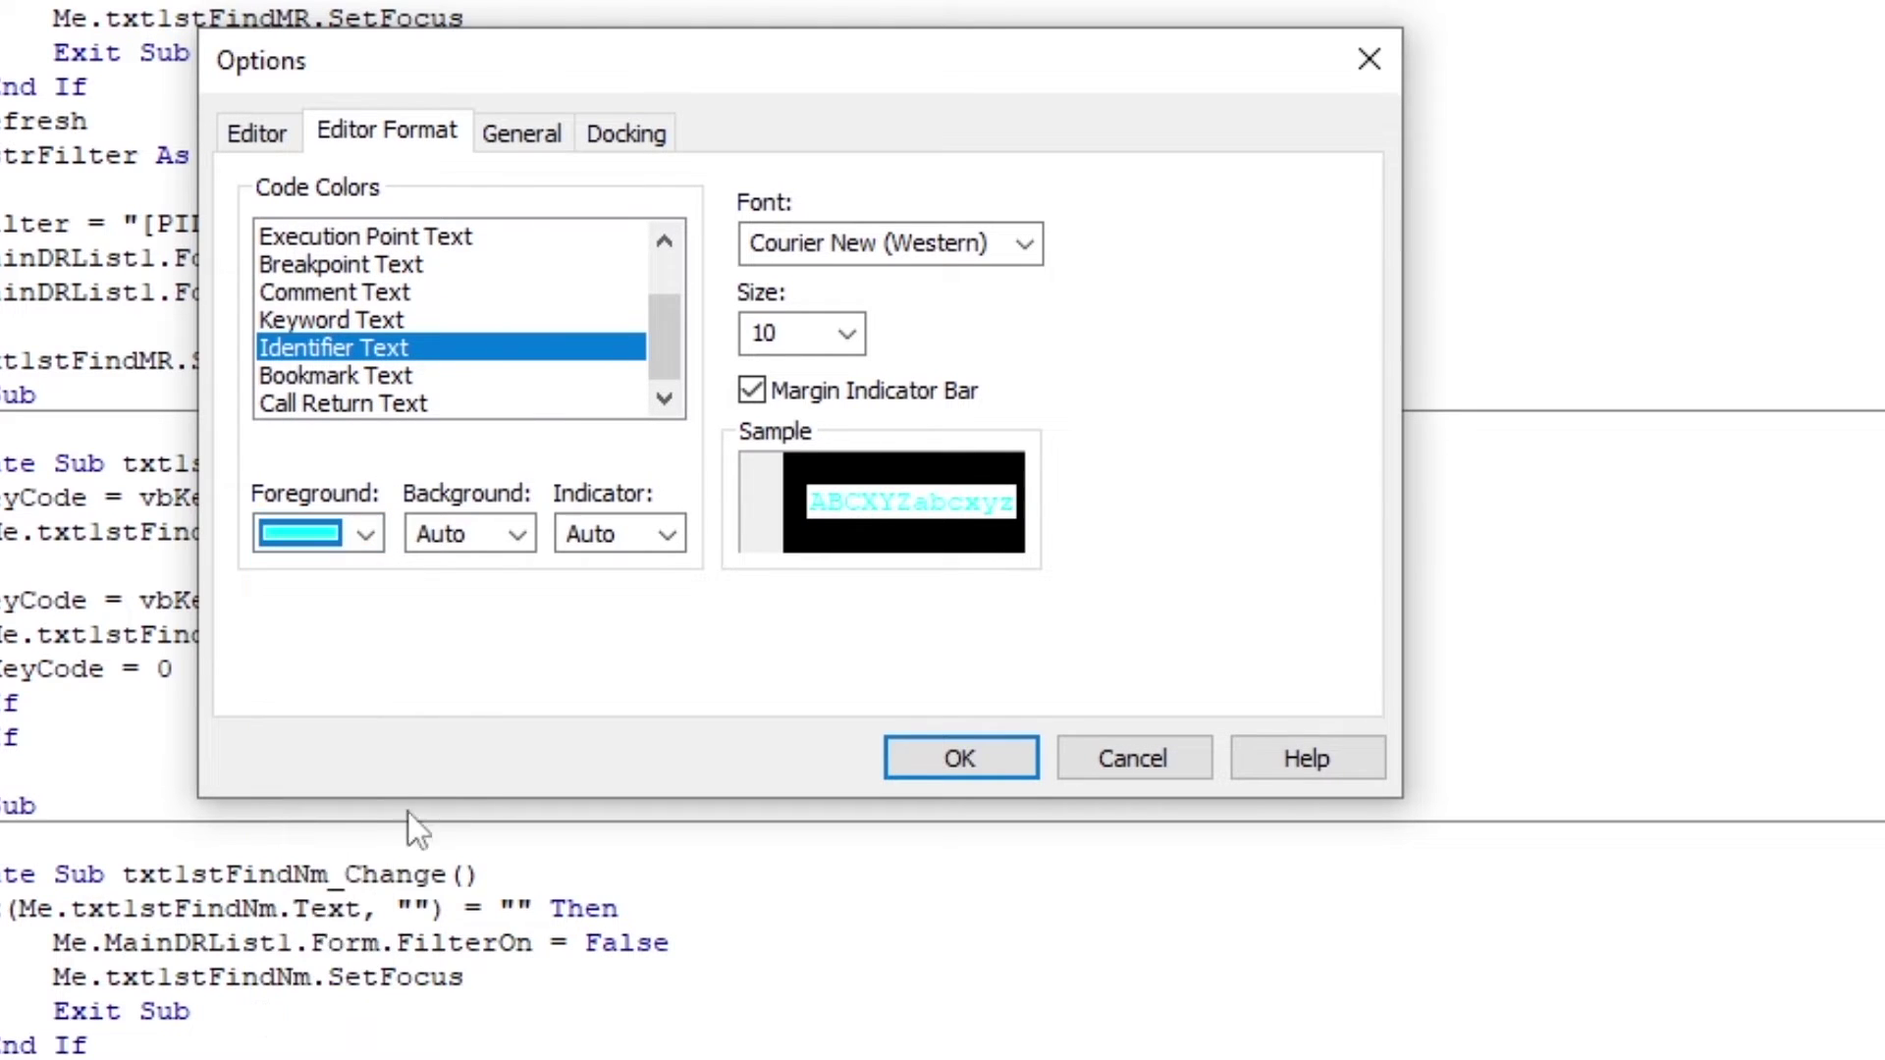
pyautogui.click(503, 530)
pyautogui.click(491, 616)
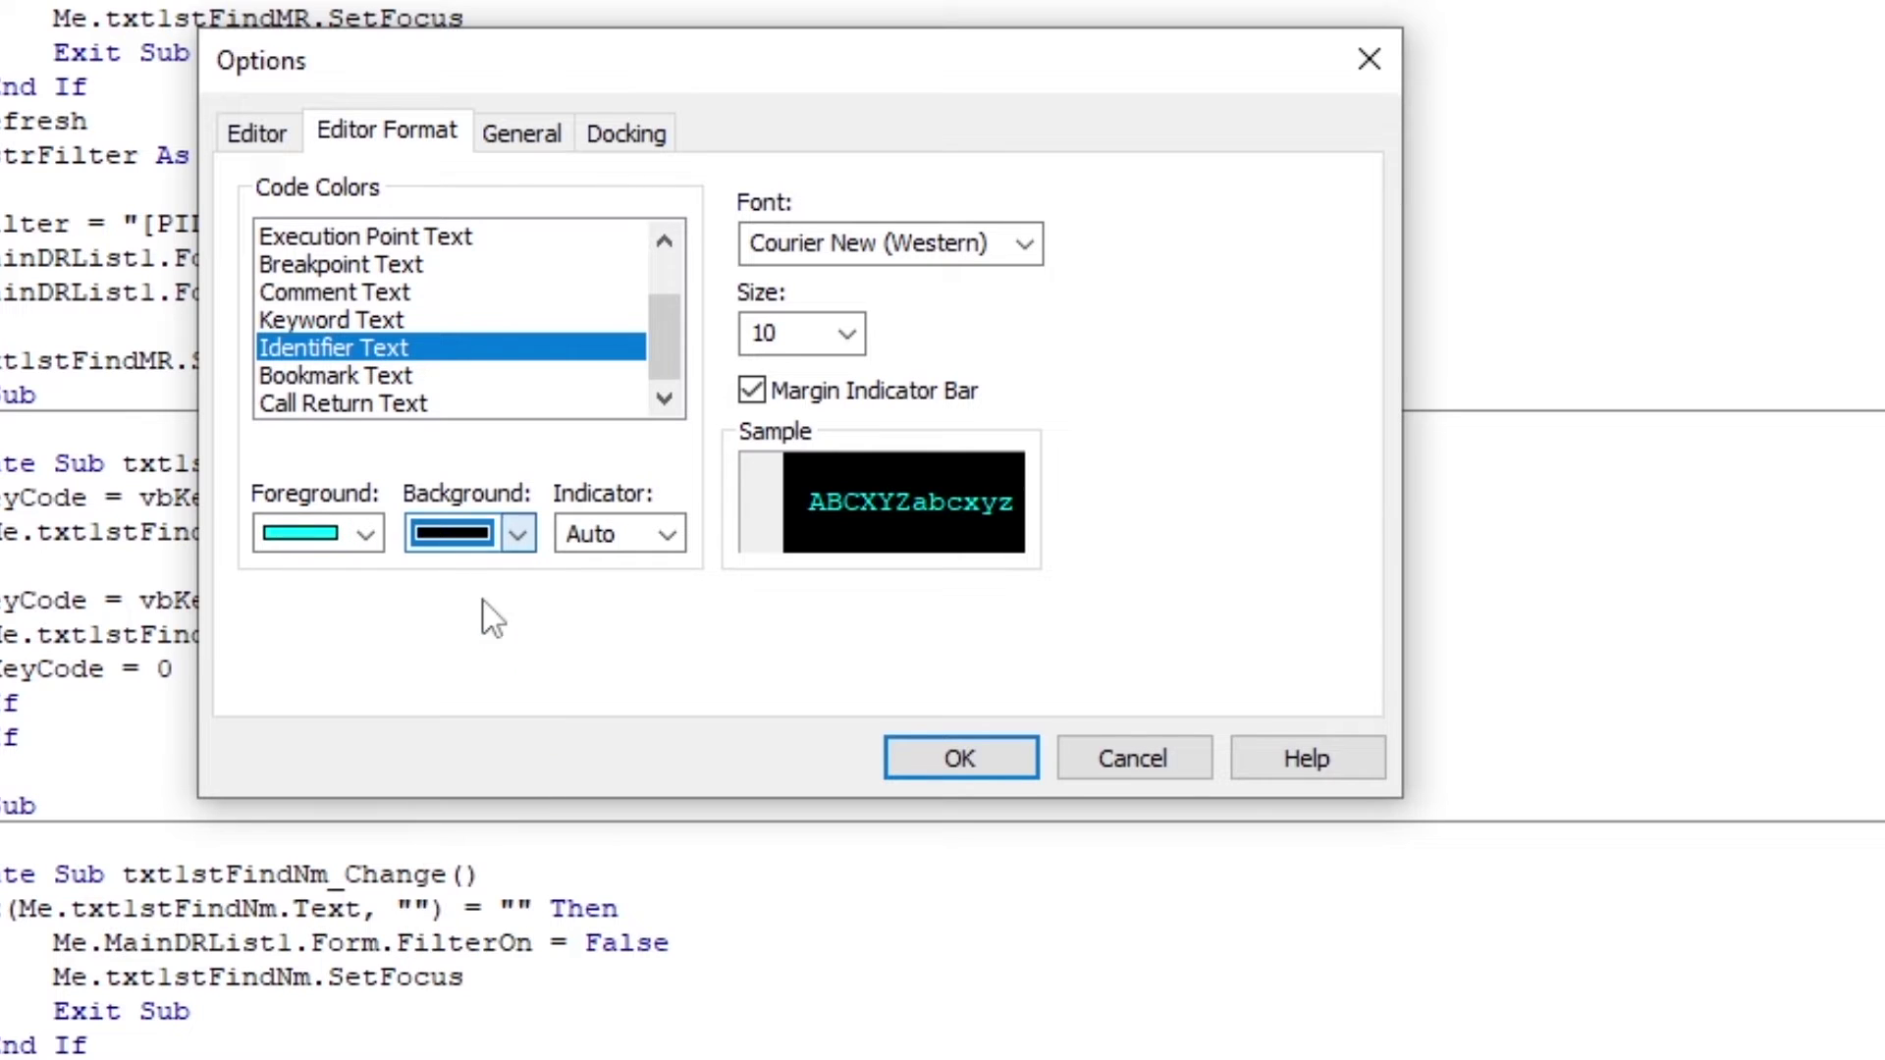
# Set the Bookmark Text code colors to a black background with a light gray foreground.
pyautogui.click(410, 377)
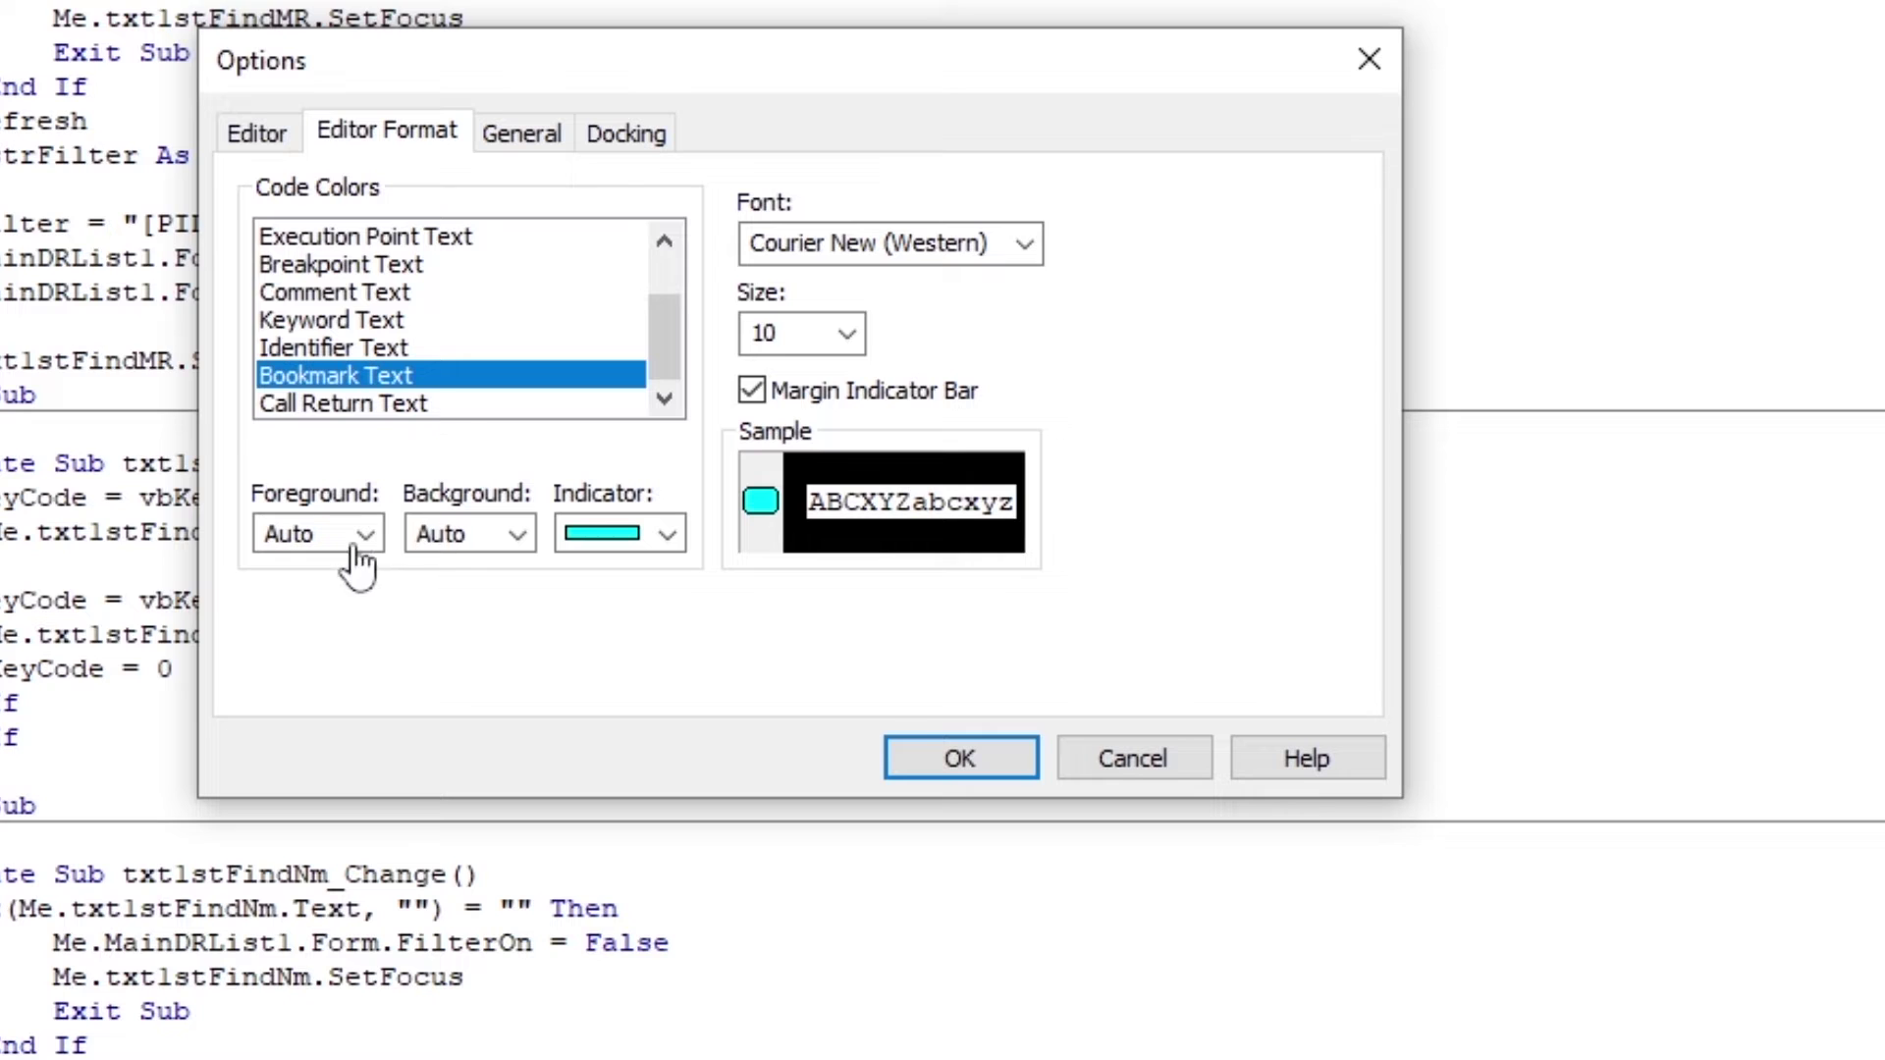
pyautogui.click(518, 533)
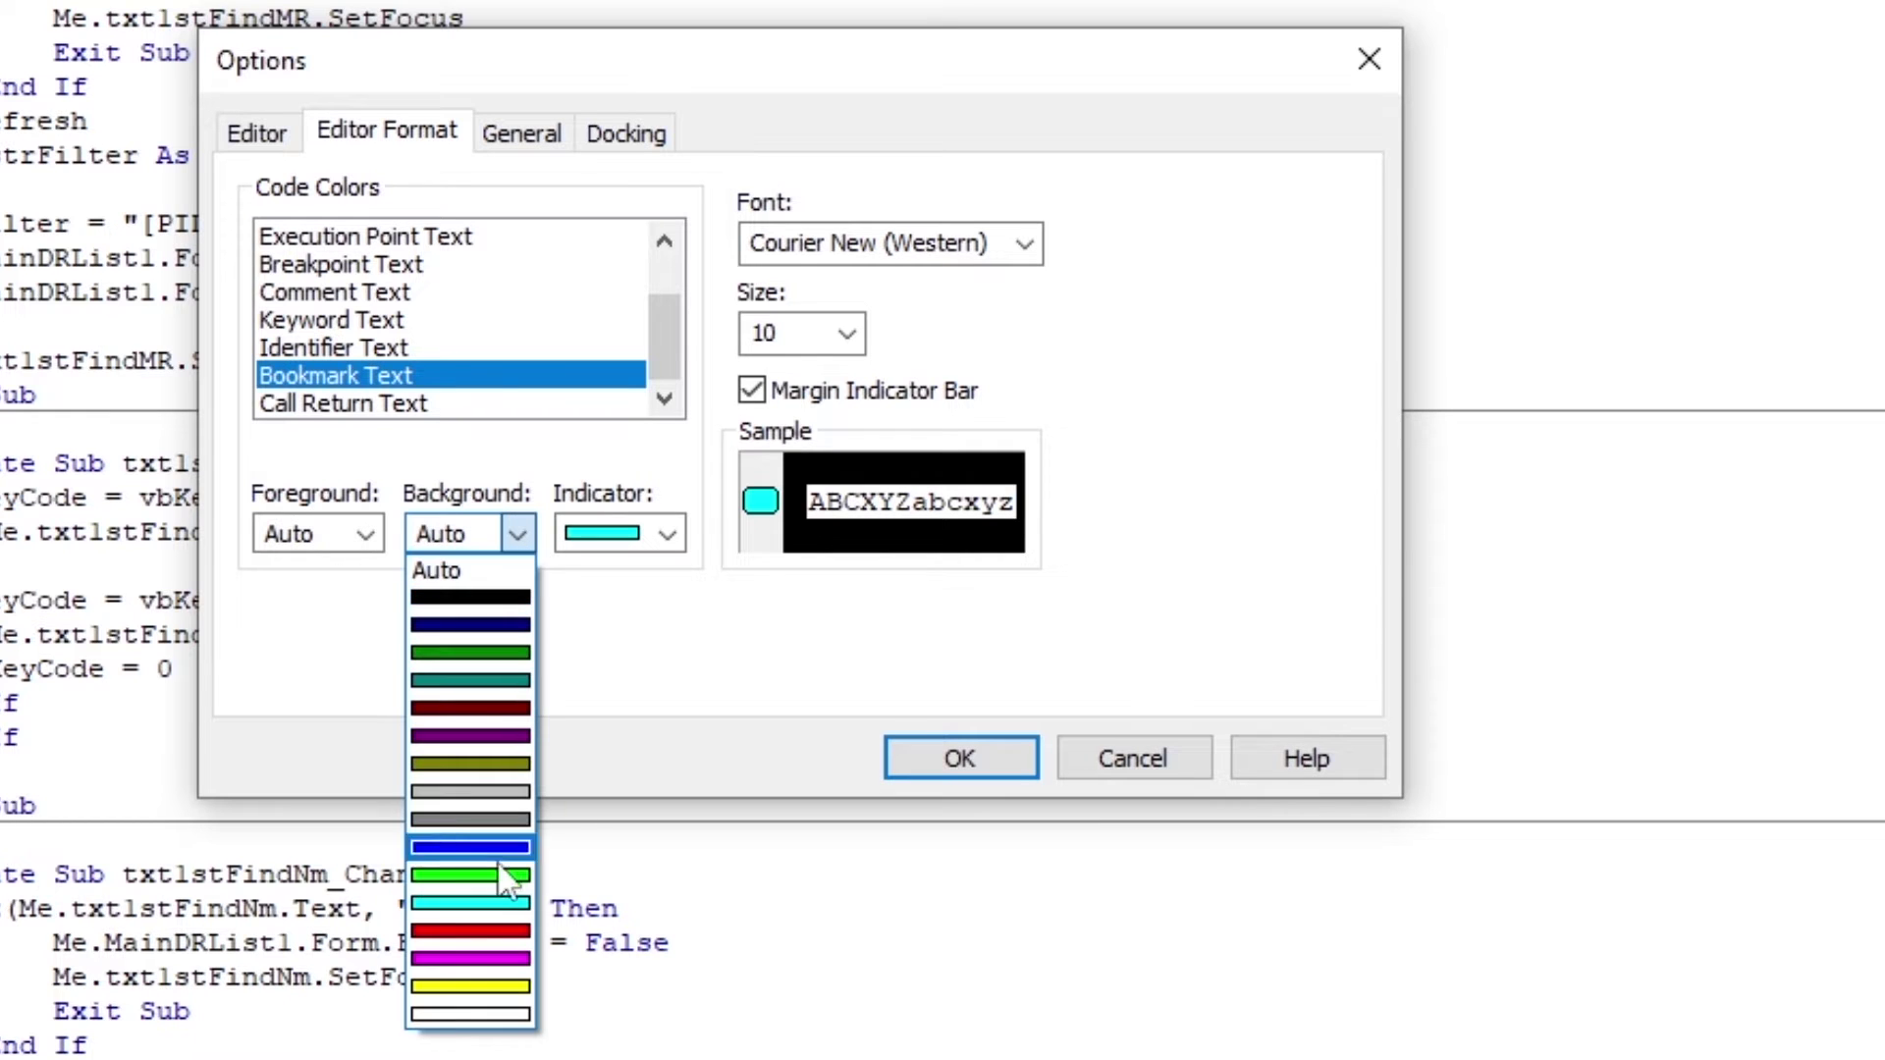
pyautogui.click(486, 595)
pyautogui.click(364, 535)
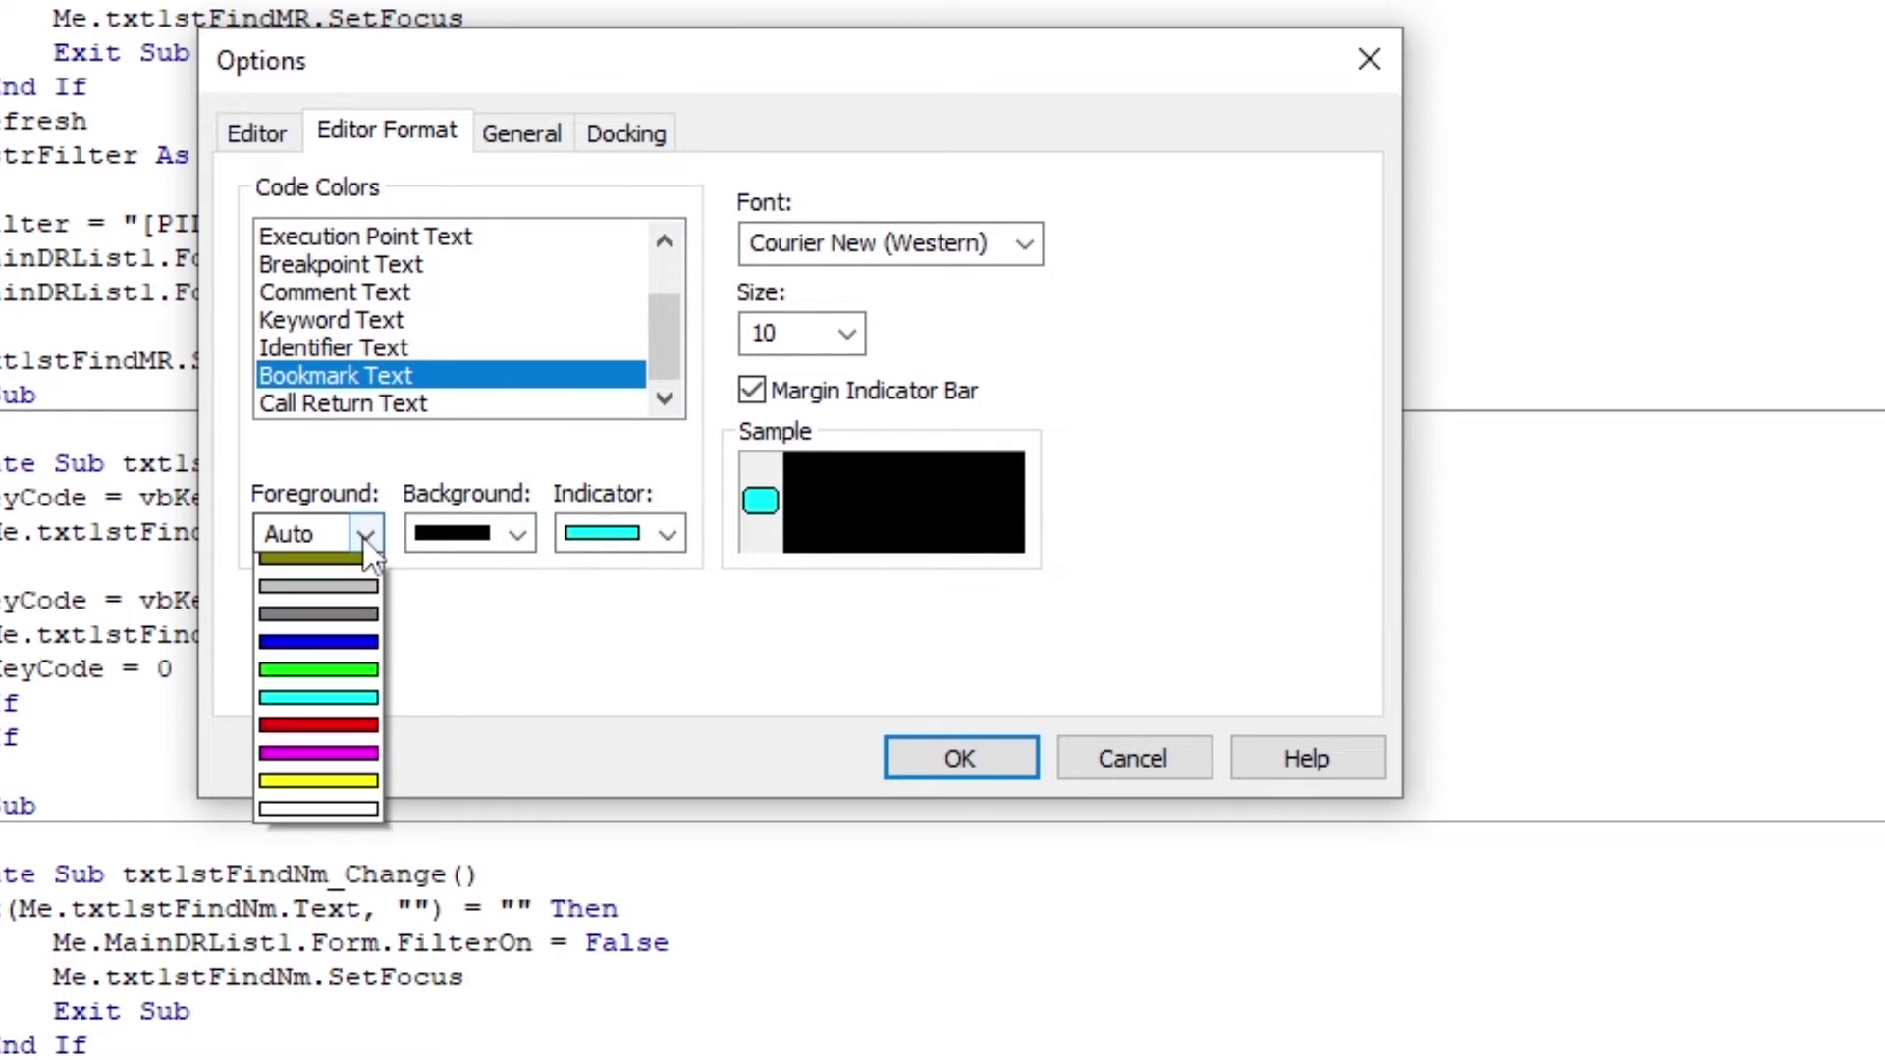
pyautogui.click(346, 790)
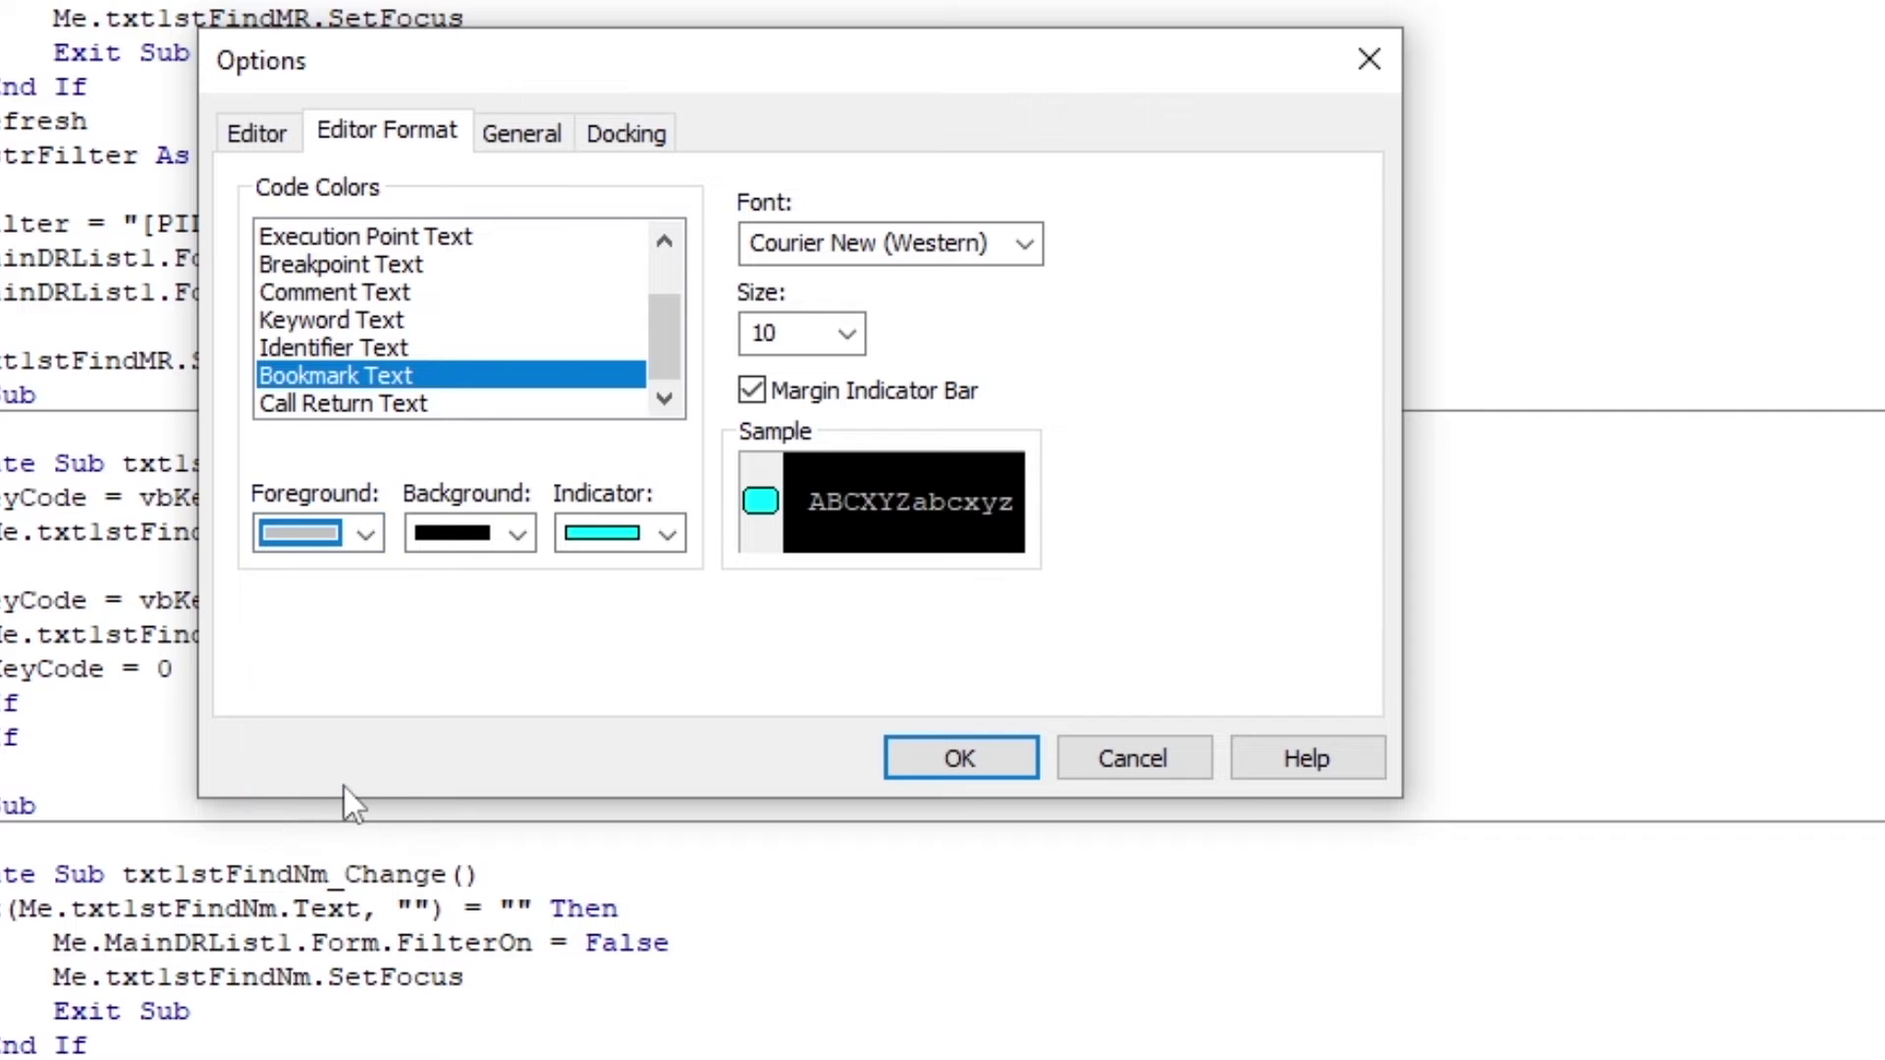
# Review the code colors of each text type from Call Return Text back to Normal Text, and apply the options.
pyautogui.click(390, 405)
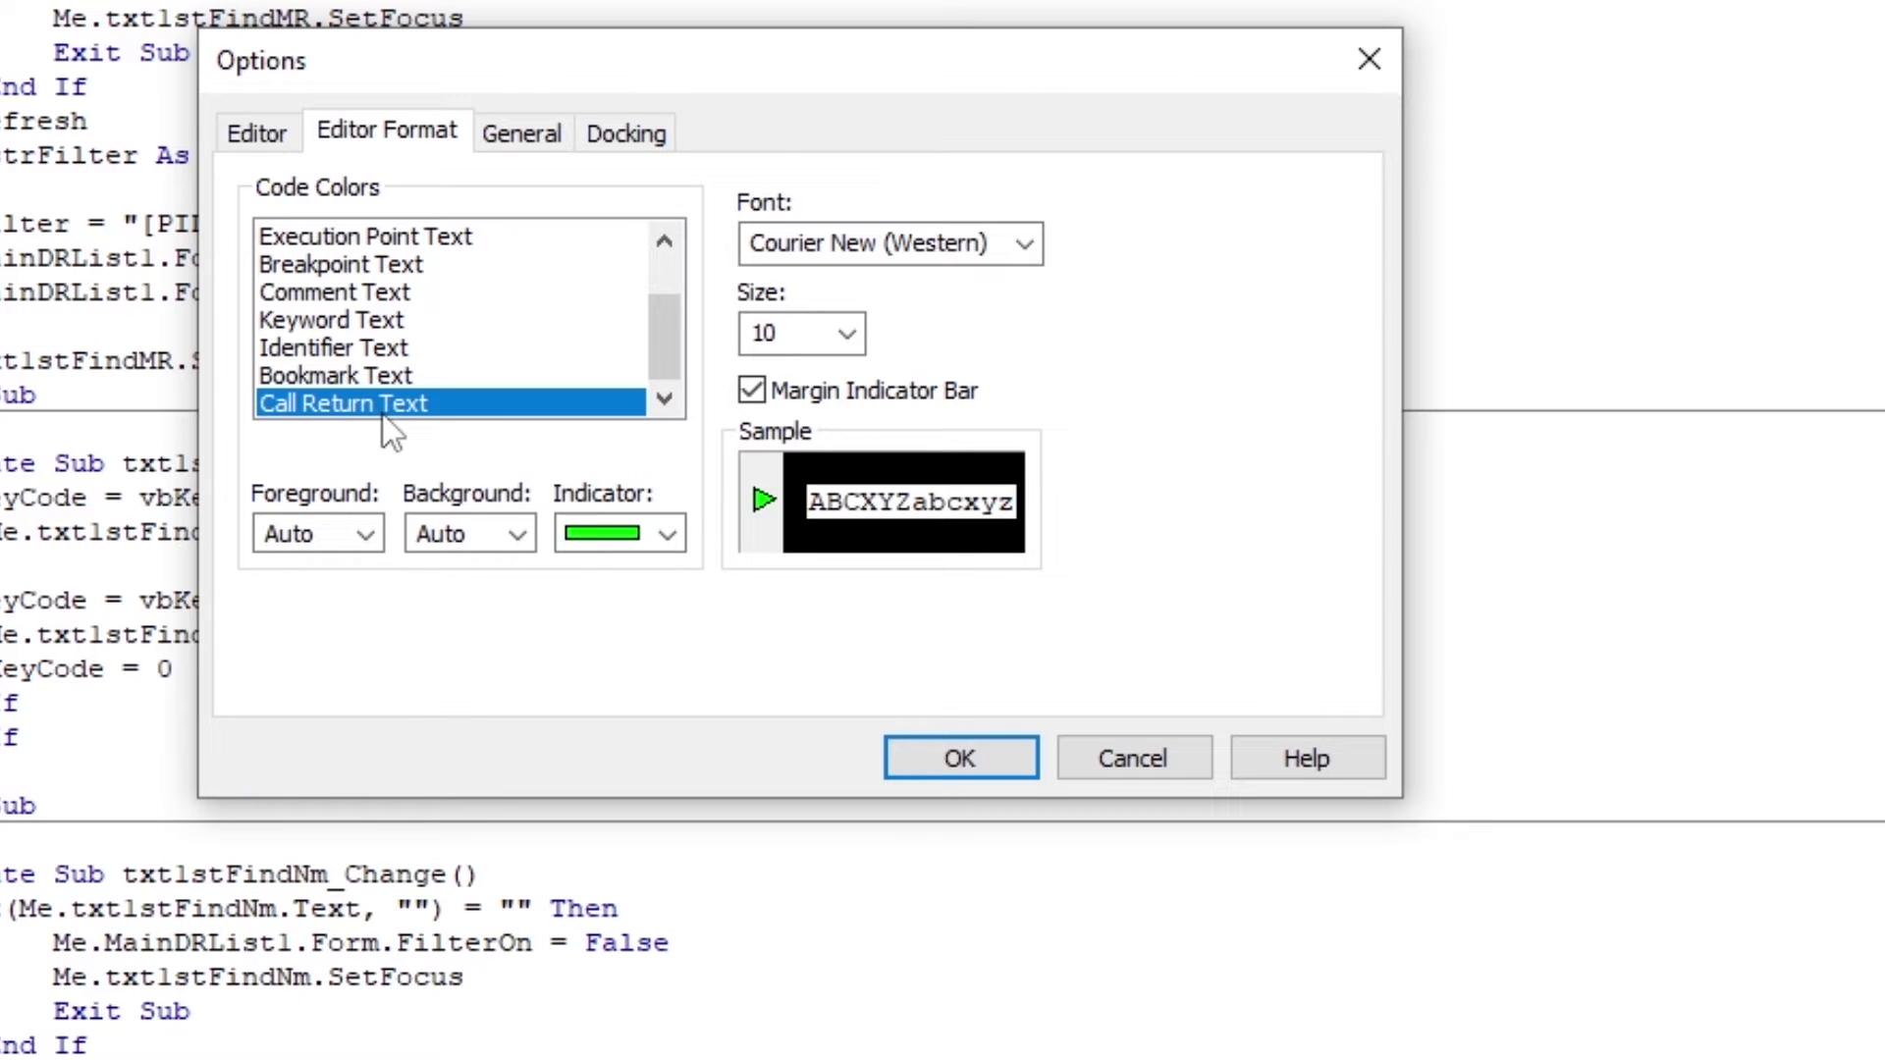
pyautogui.click(334, 367)
pyautogui.click(349, 347)
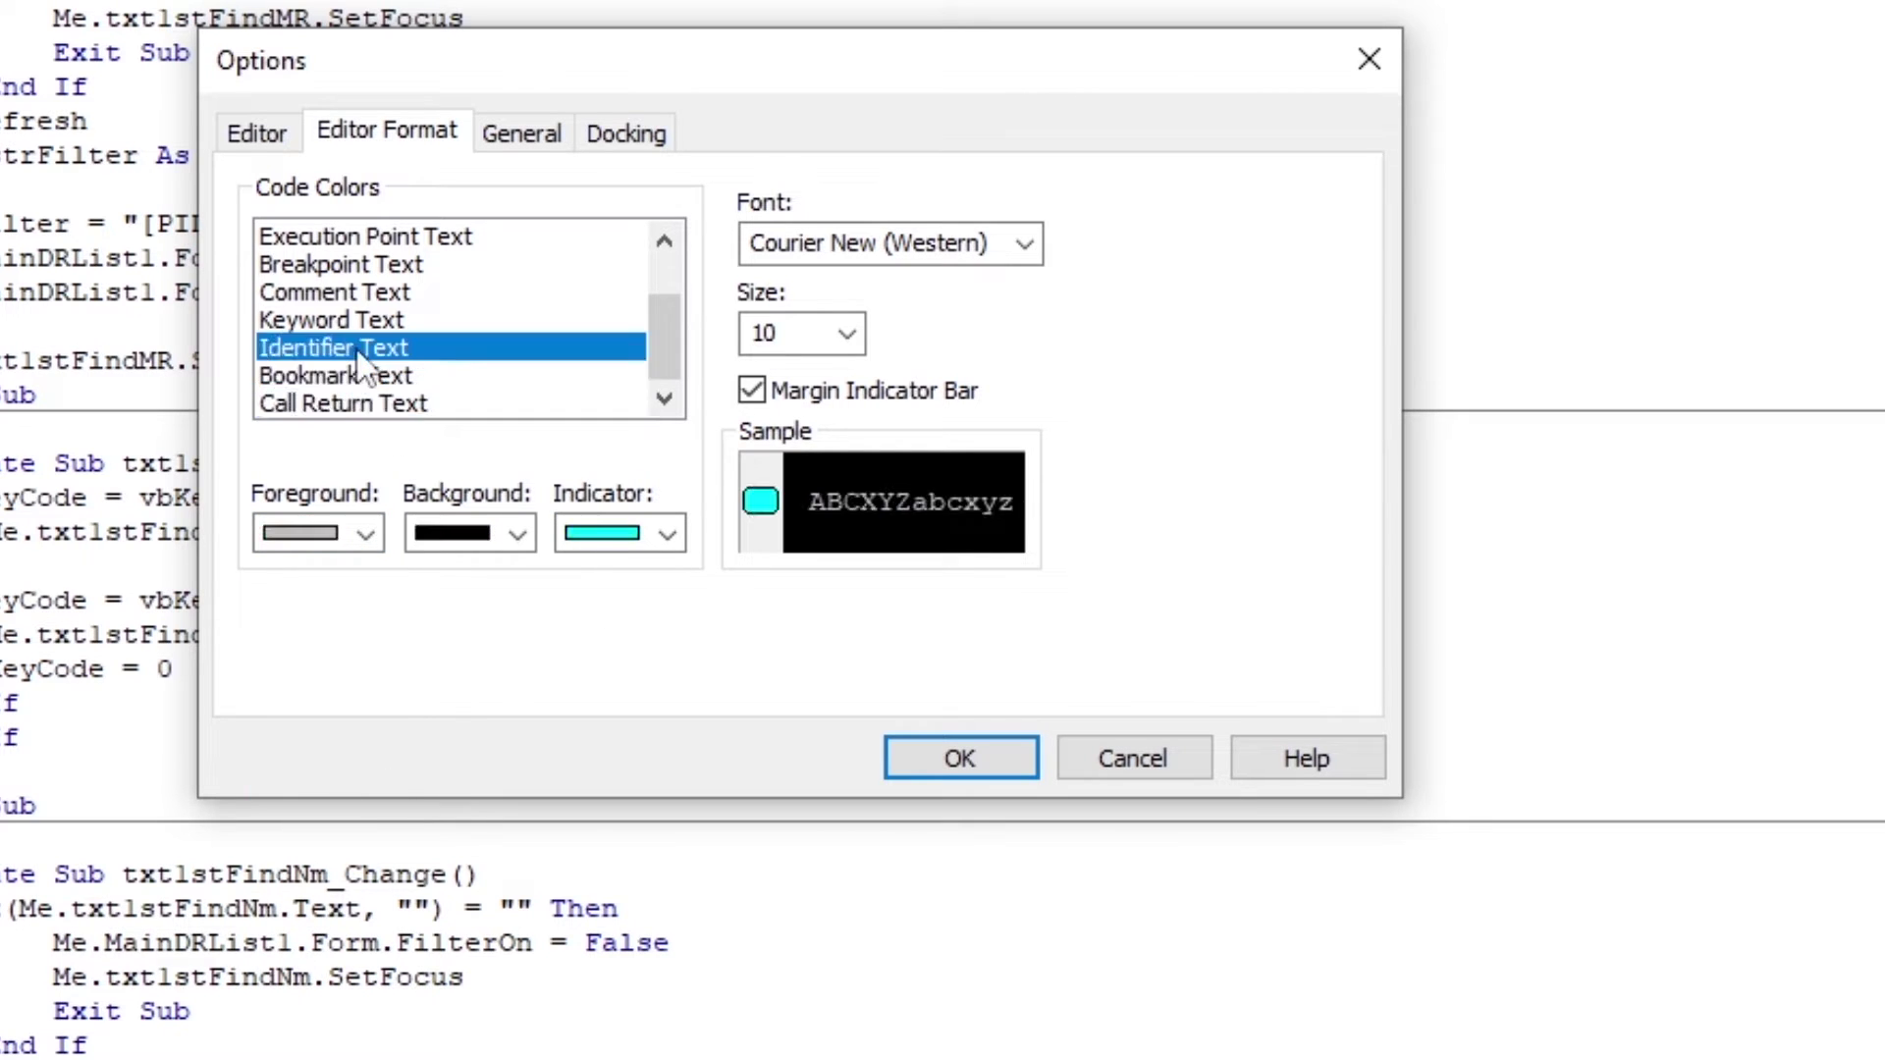
pyautogui.click(363, 320)
pyautogui.click(371, 295)
pyautogui.scroll(1, 373, 304)
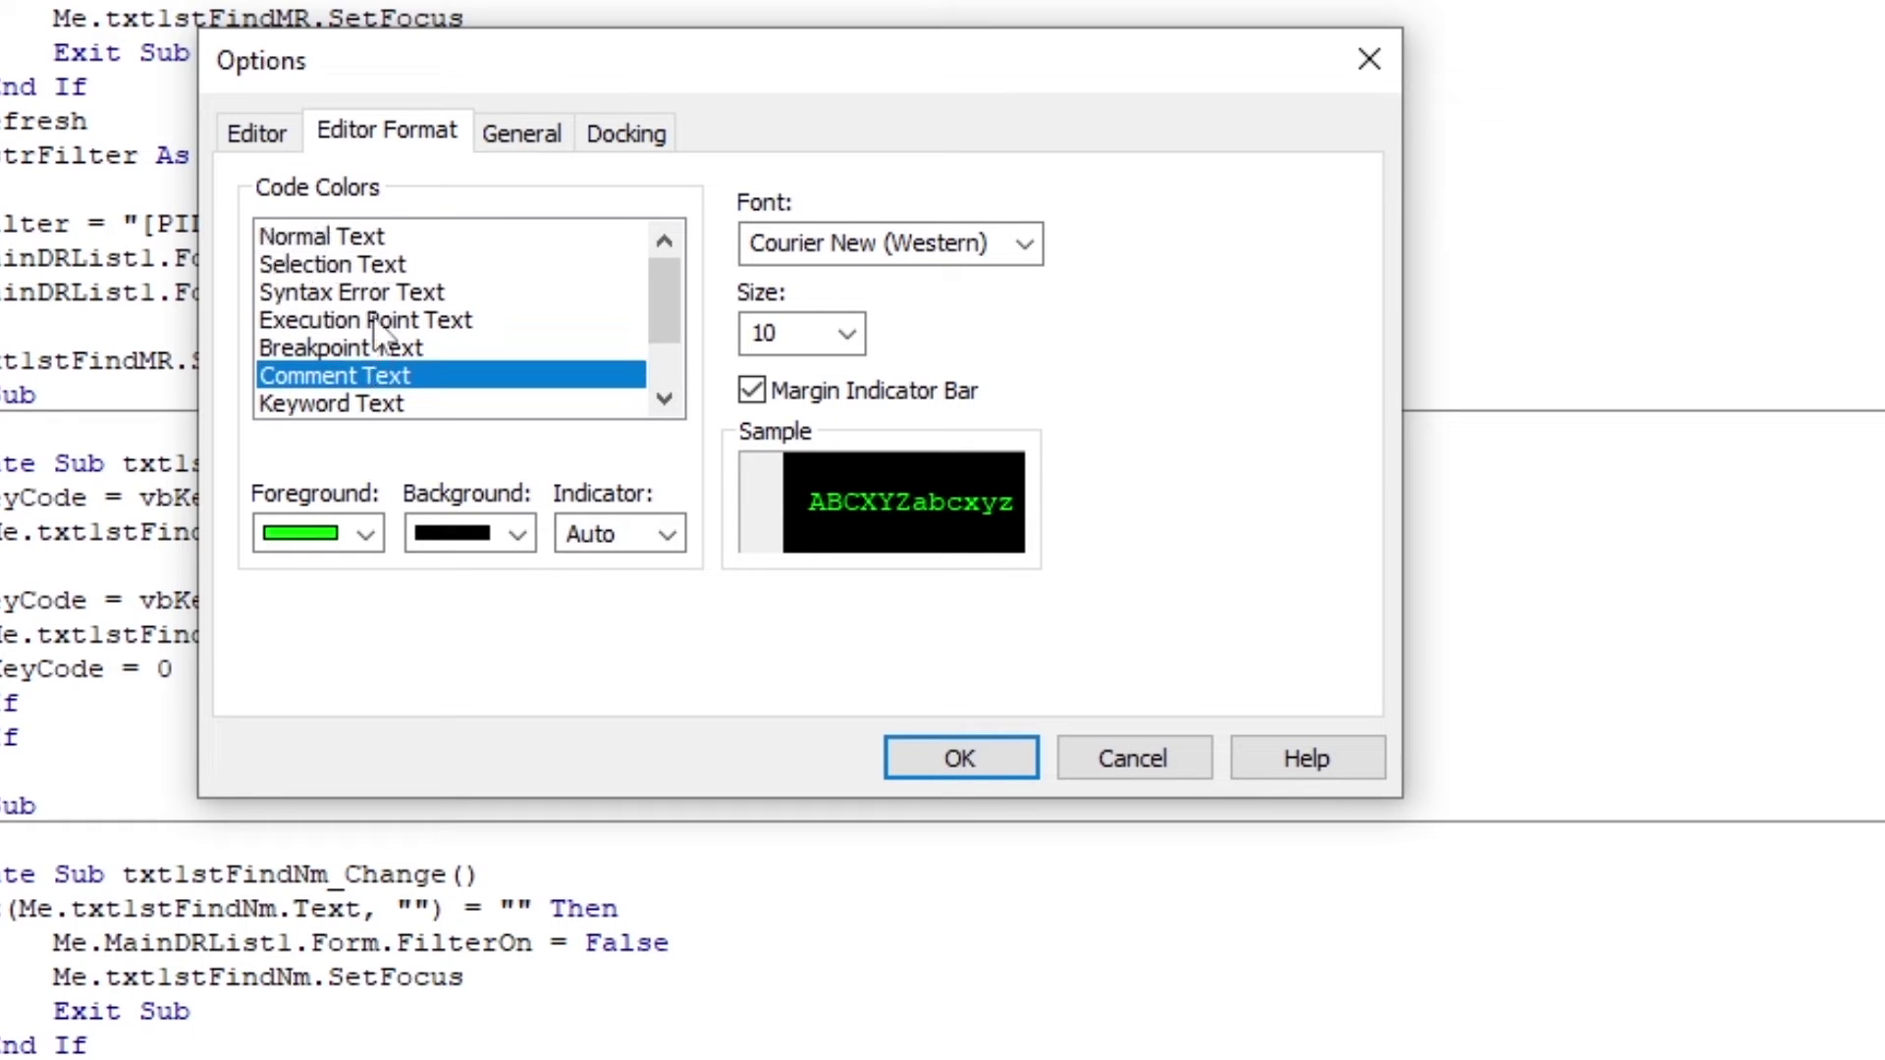
pyautogui.click(387, 347)
pyautogui.click(390, 322)
pyautogui.click(392, 292)
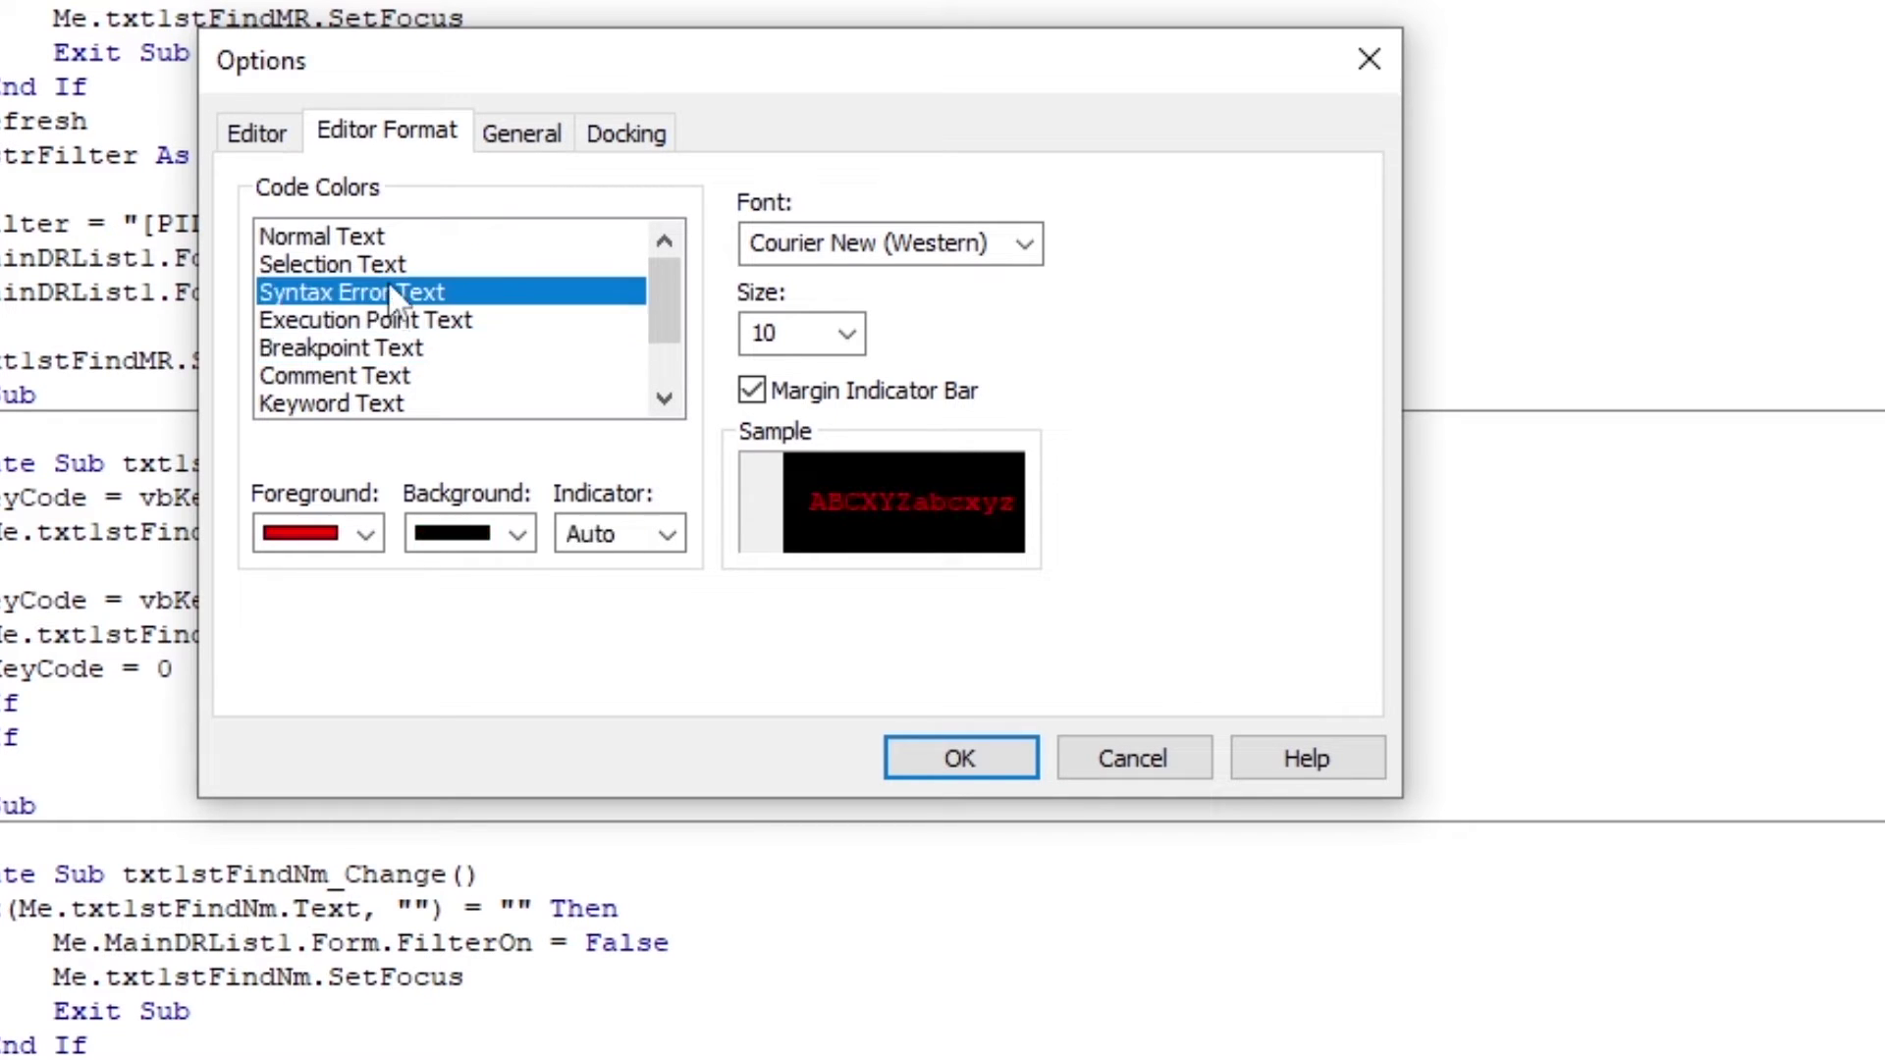
pyautogui.click(388, 265)
pyautogui.click(378, 237)
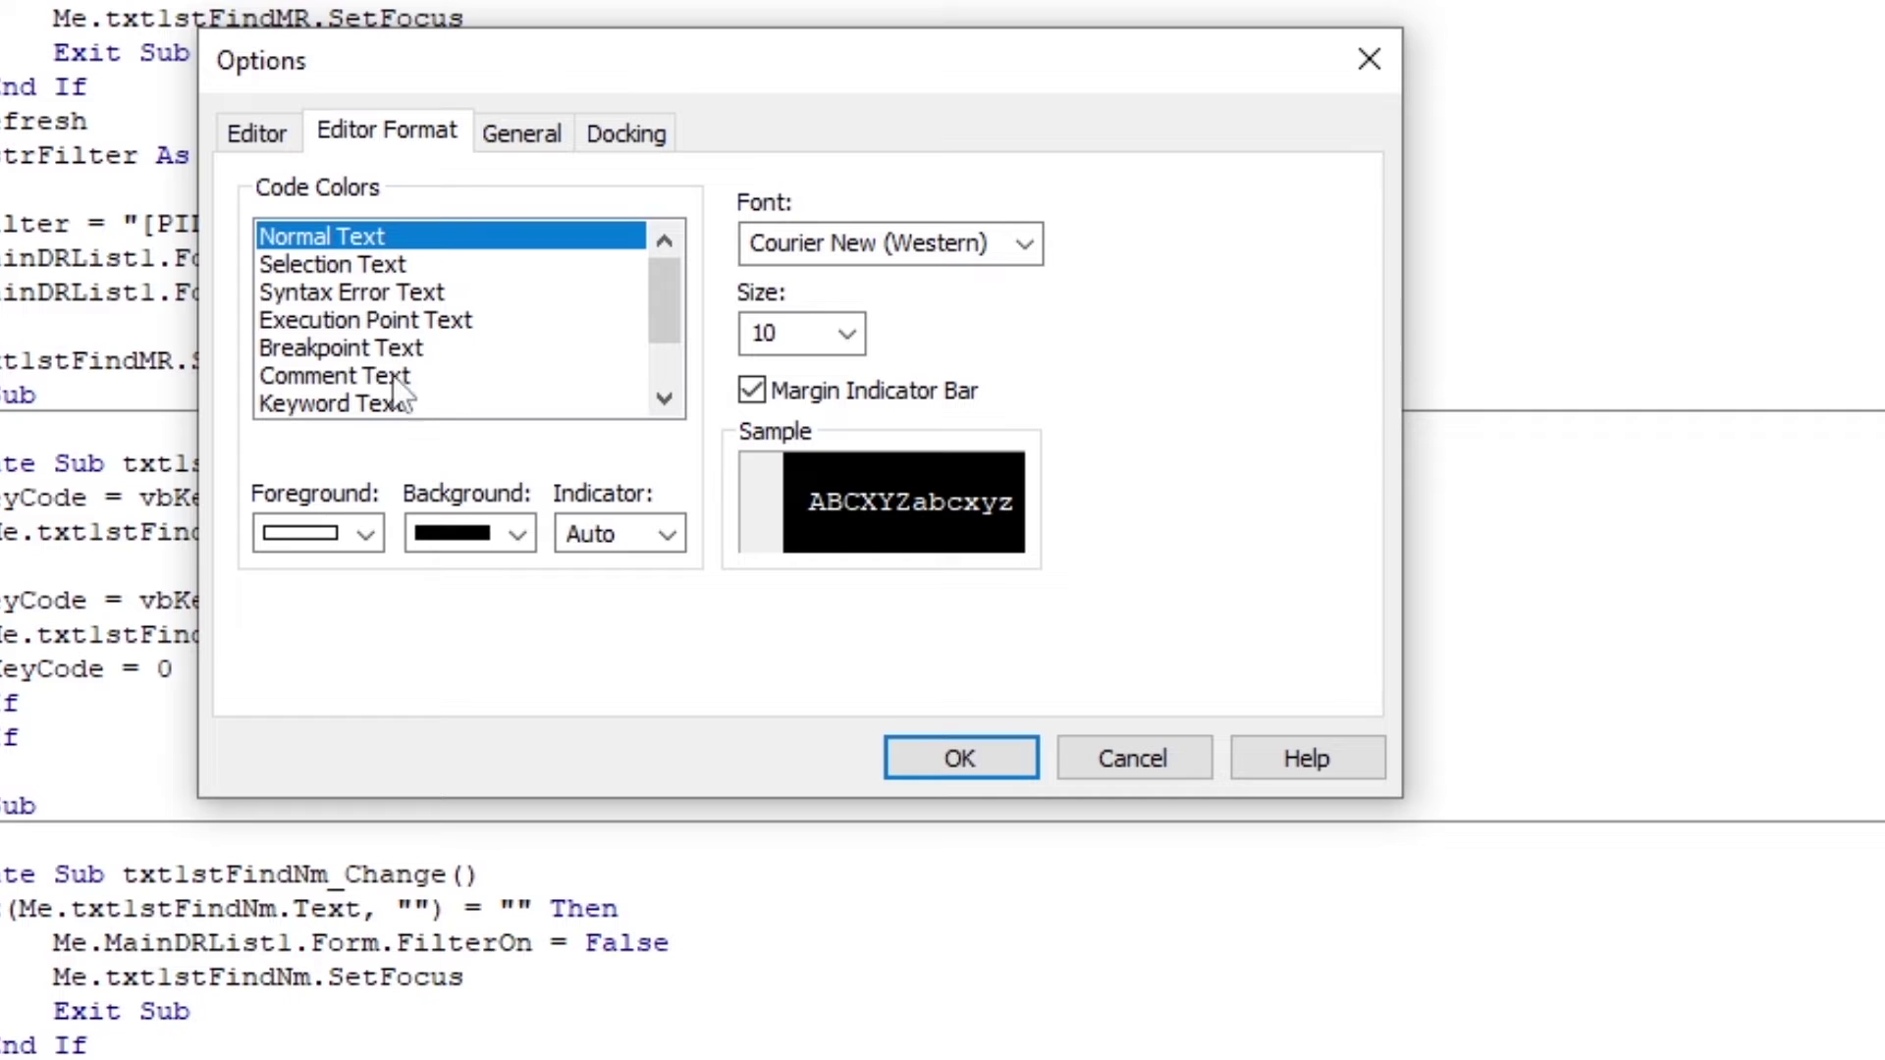
pyautogui.click(982, 759)
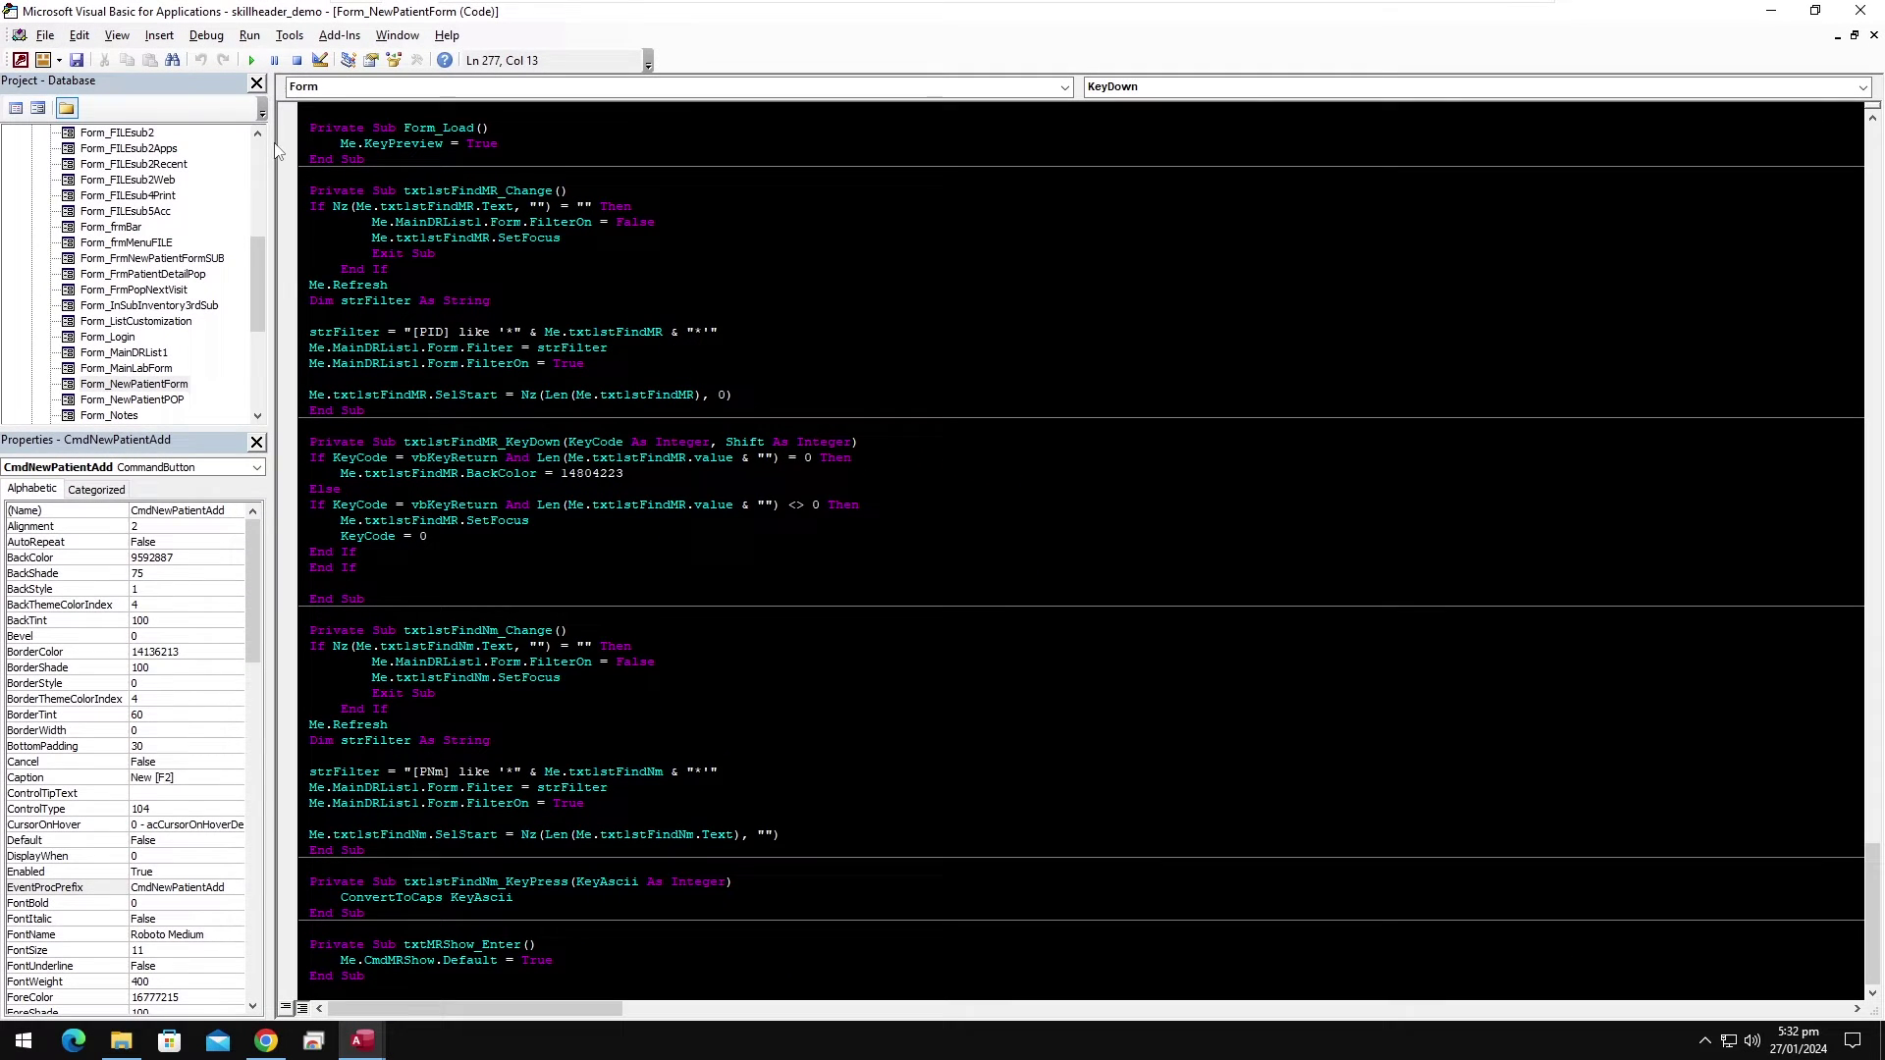
# Close the Project and Properties panes, and look over the recolored procedures in the code window.
pyautogui.click(257, 84)
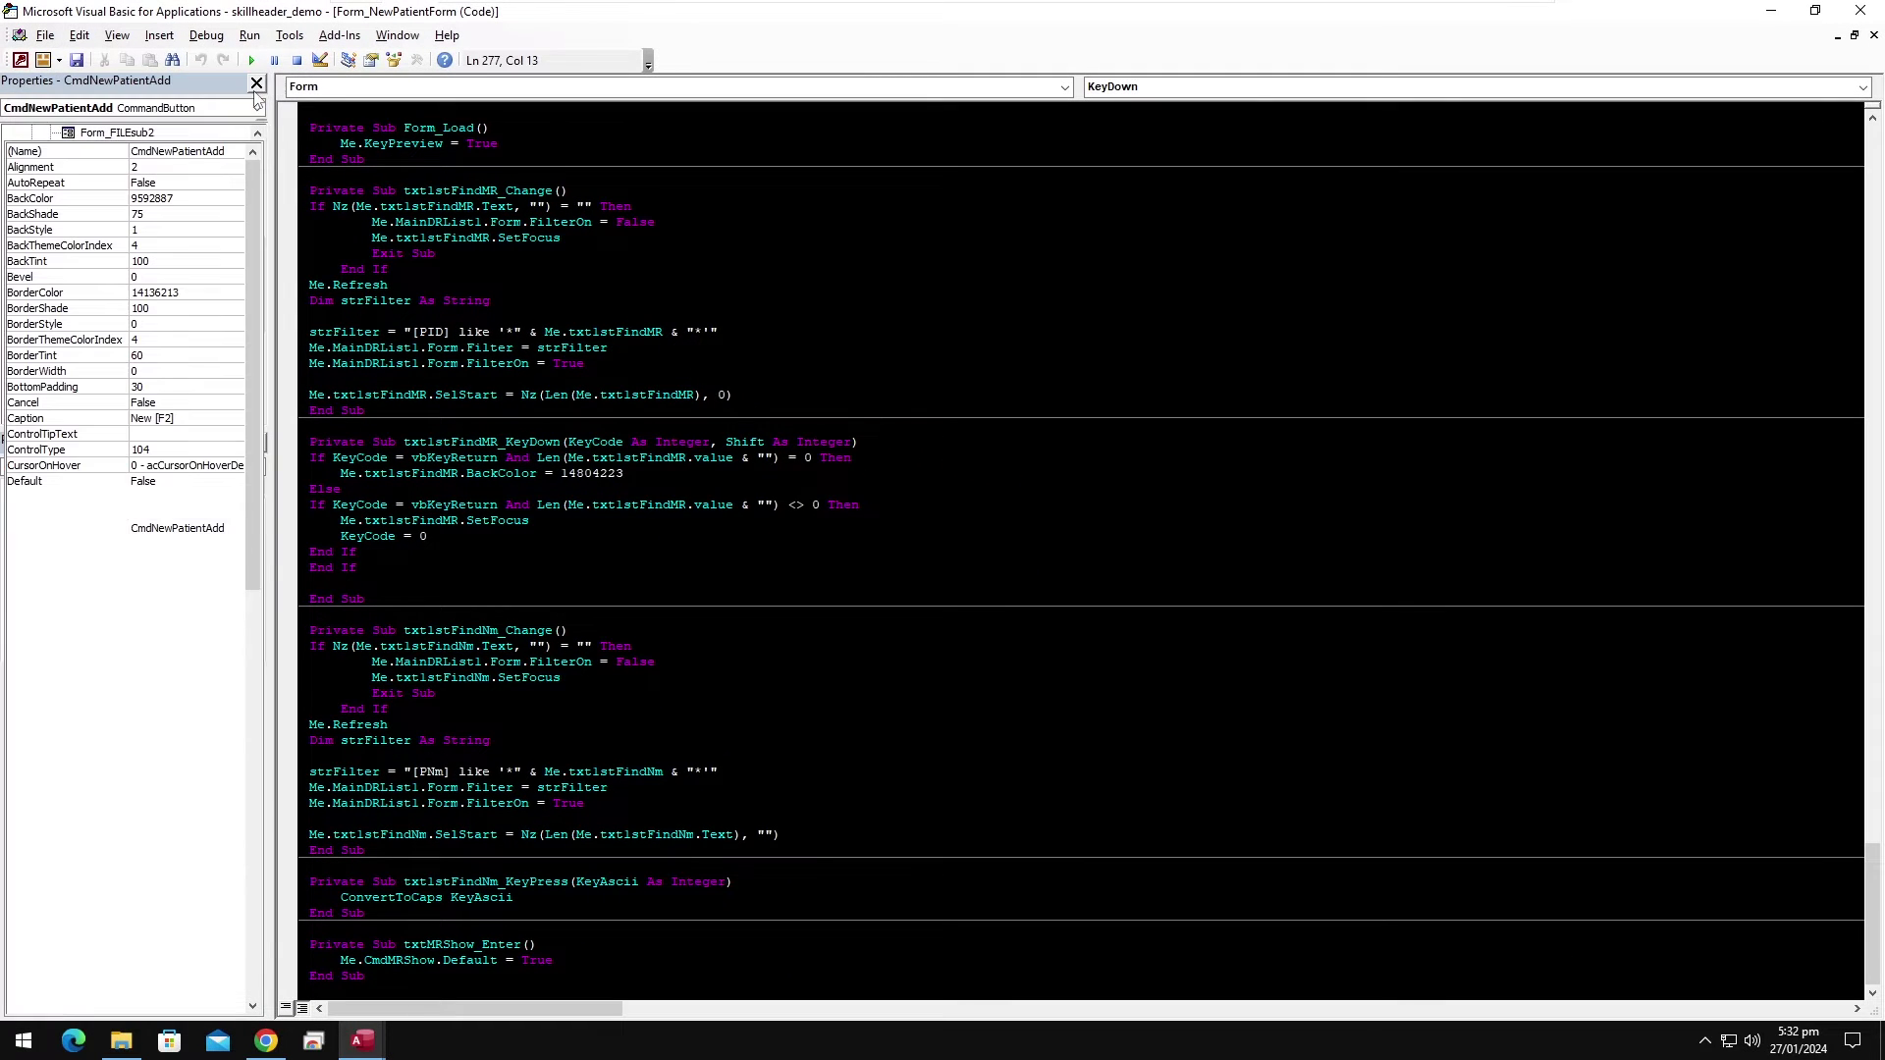
pyautogui.click(257, 84)
pyautogui.click(232, 332)
pyautogui.scroll(7, 942, 550)
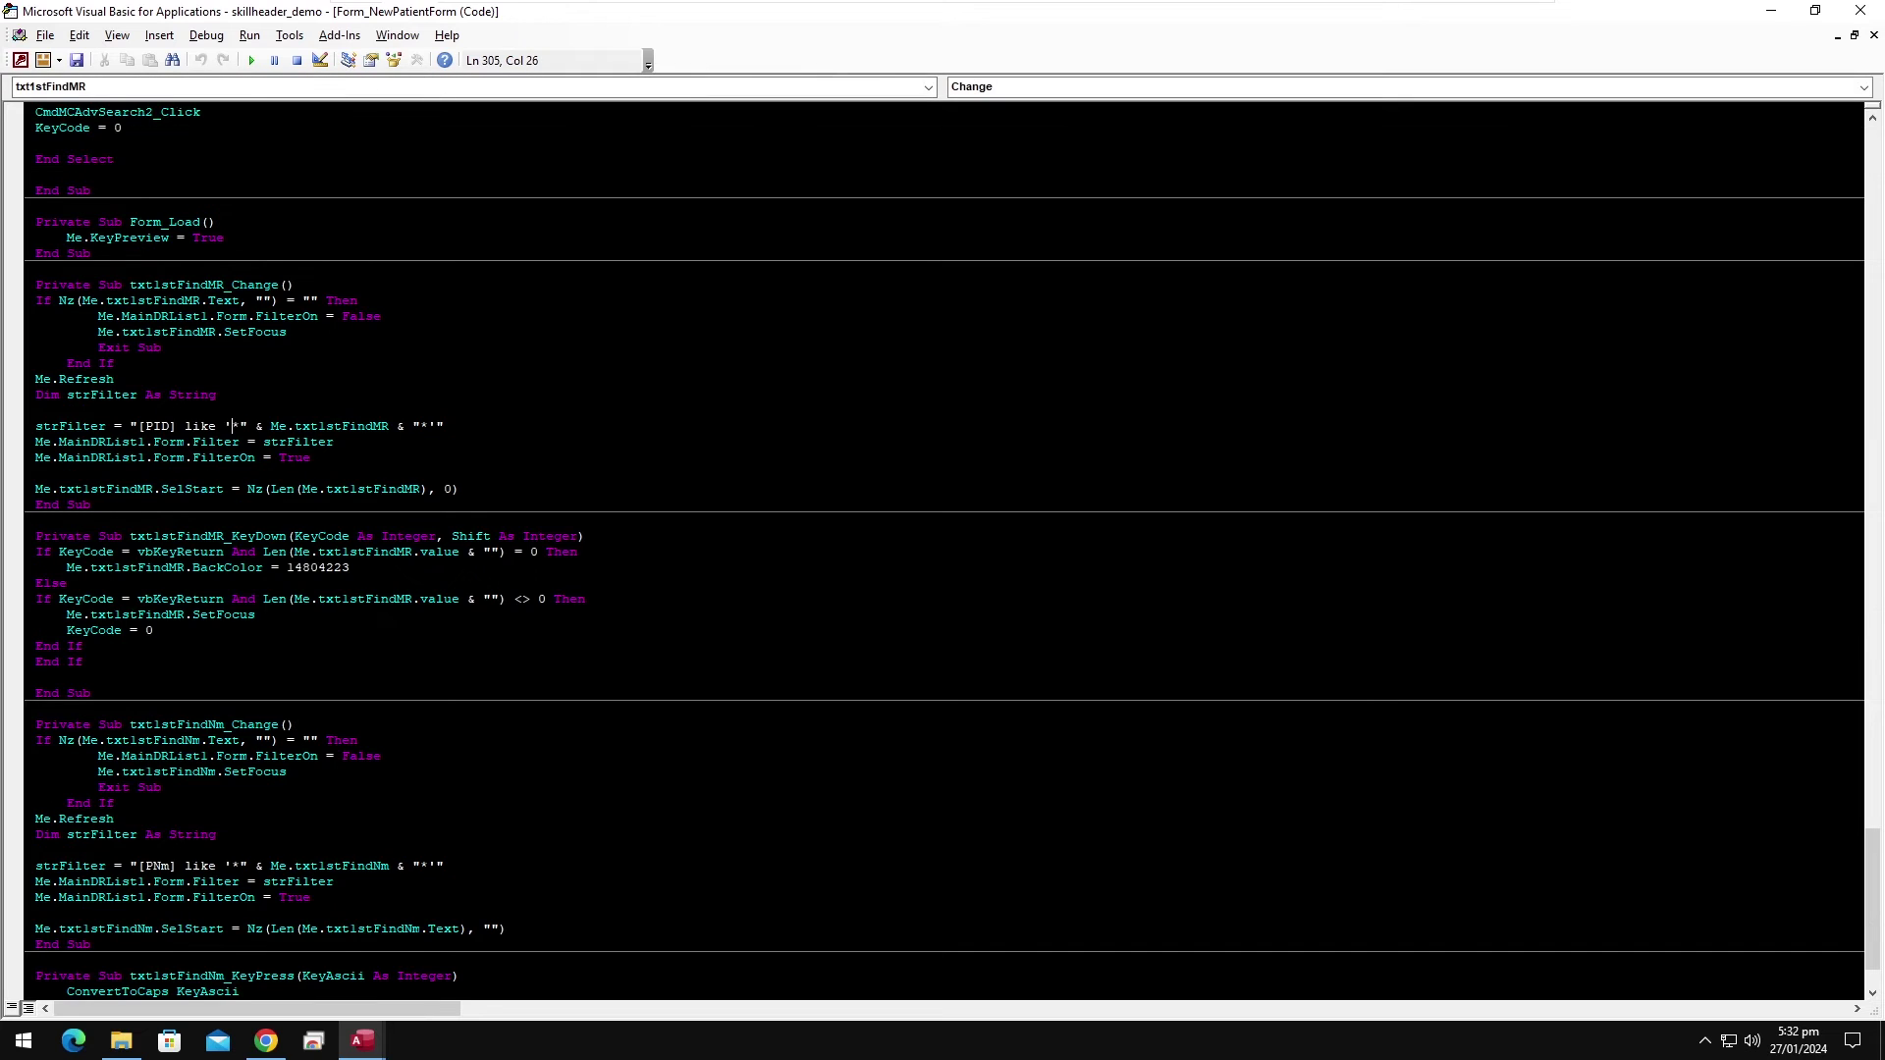
pyautogui.scroll(-5, 943, 549)
pyautogui.moveTo(35, 536); pyautogui.dragTo(153, 630)
pyautogui.click(294, 567)
pyautogui.scroll(4, 942, 550)
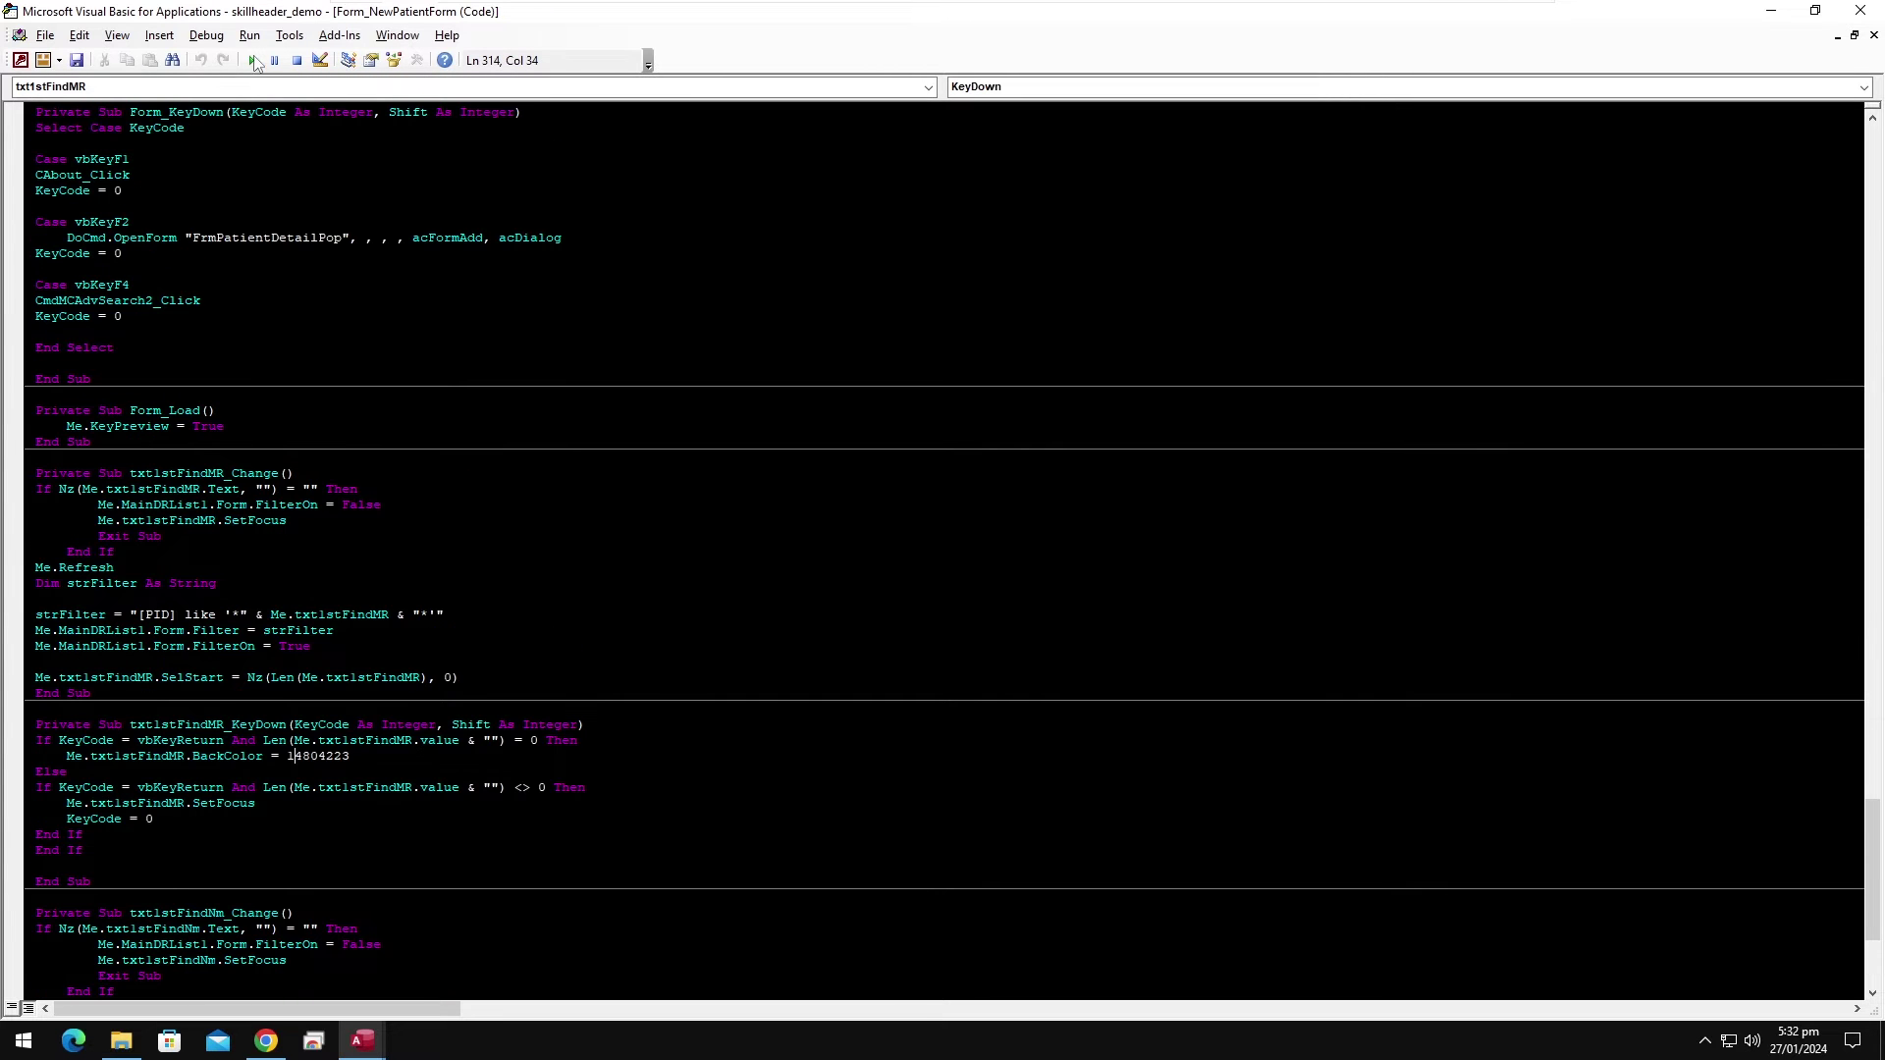
# Set the code font size to 14 in the Editor Format options and apply it.
pyautogui.click(289, 36)
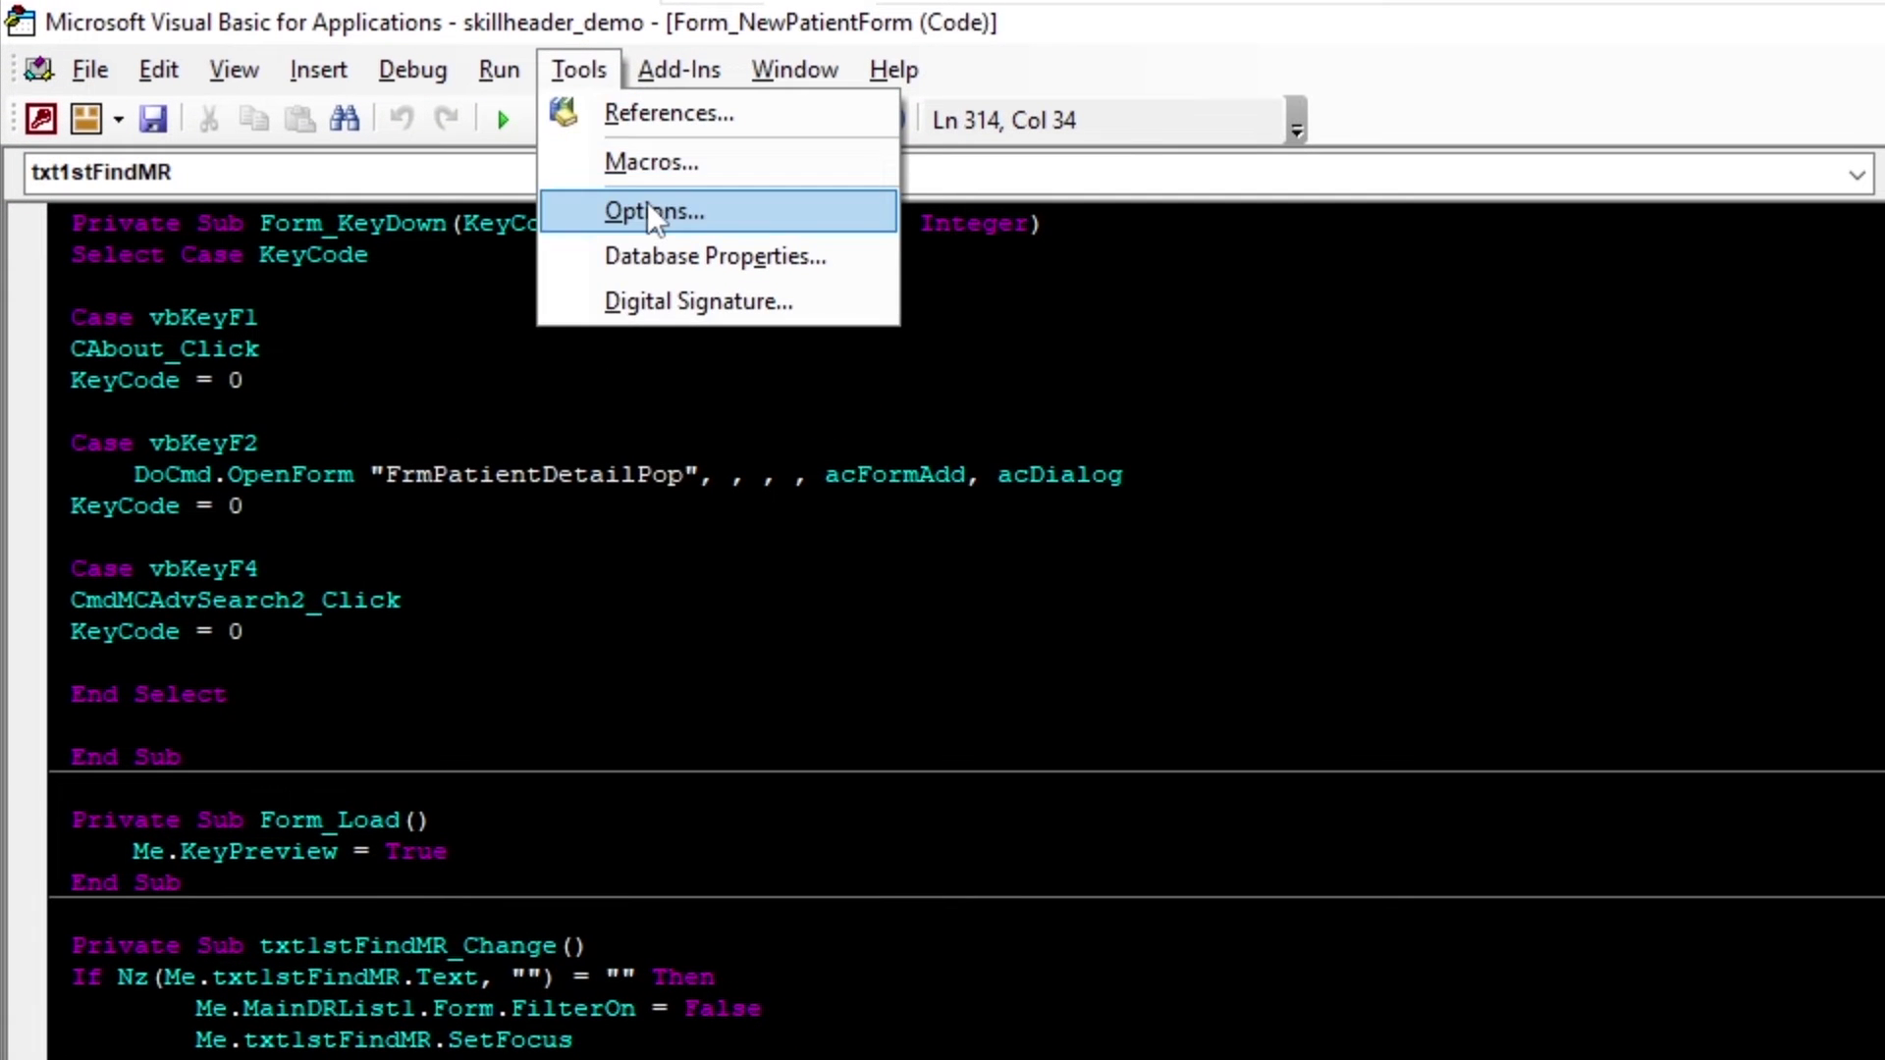
pyautogui.click(653, 213)
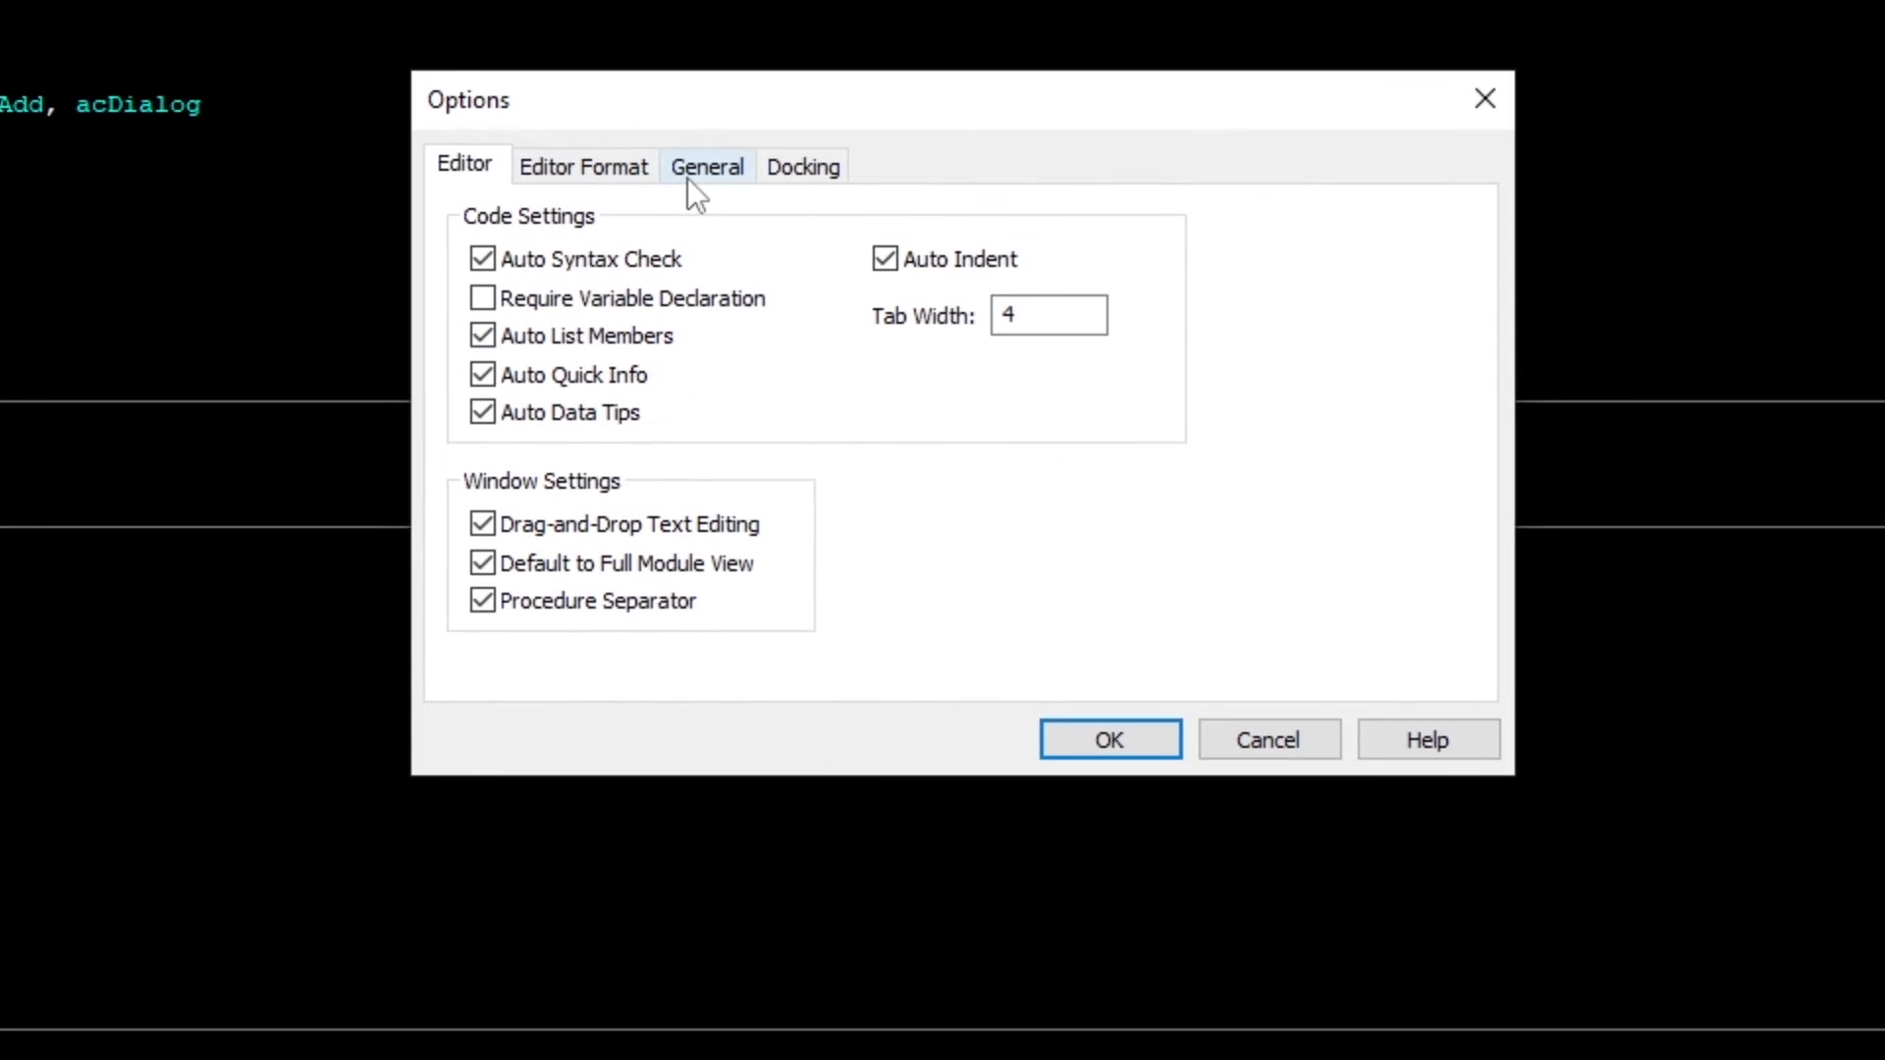
pyautogui.click(695, 187)
pyautogui.click(560, 175)
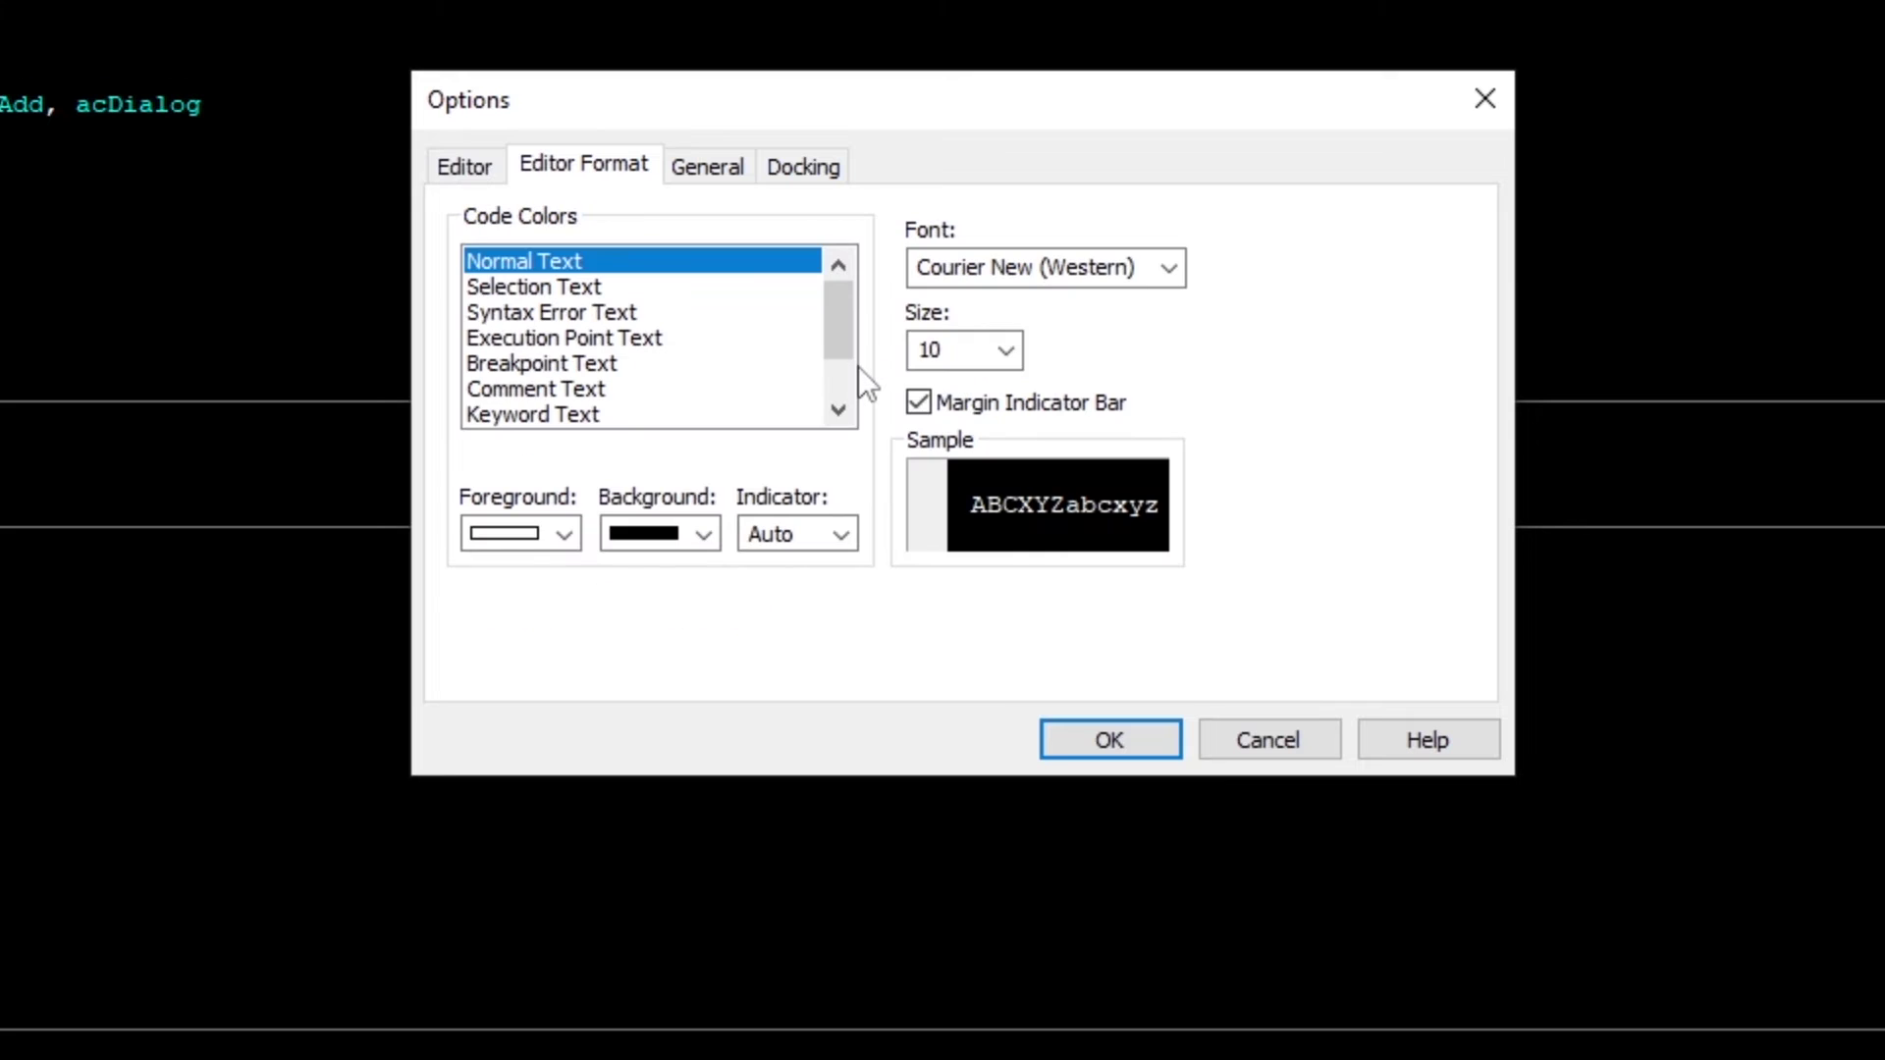
pyautogui.click(1004, 351)
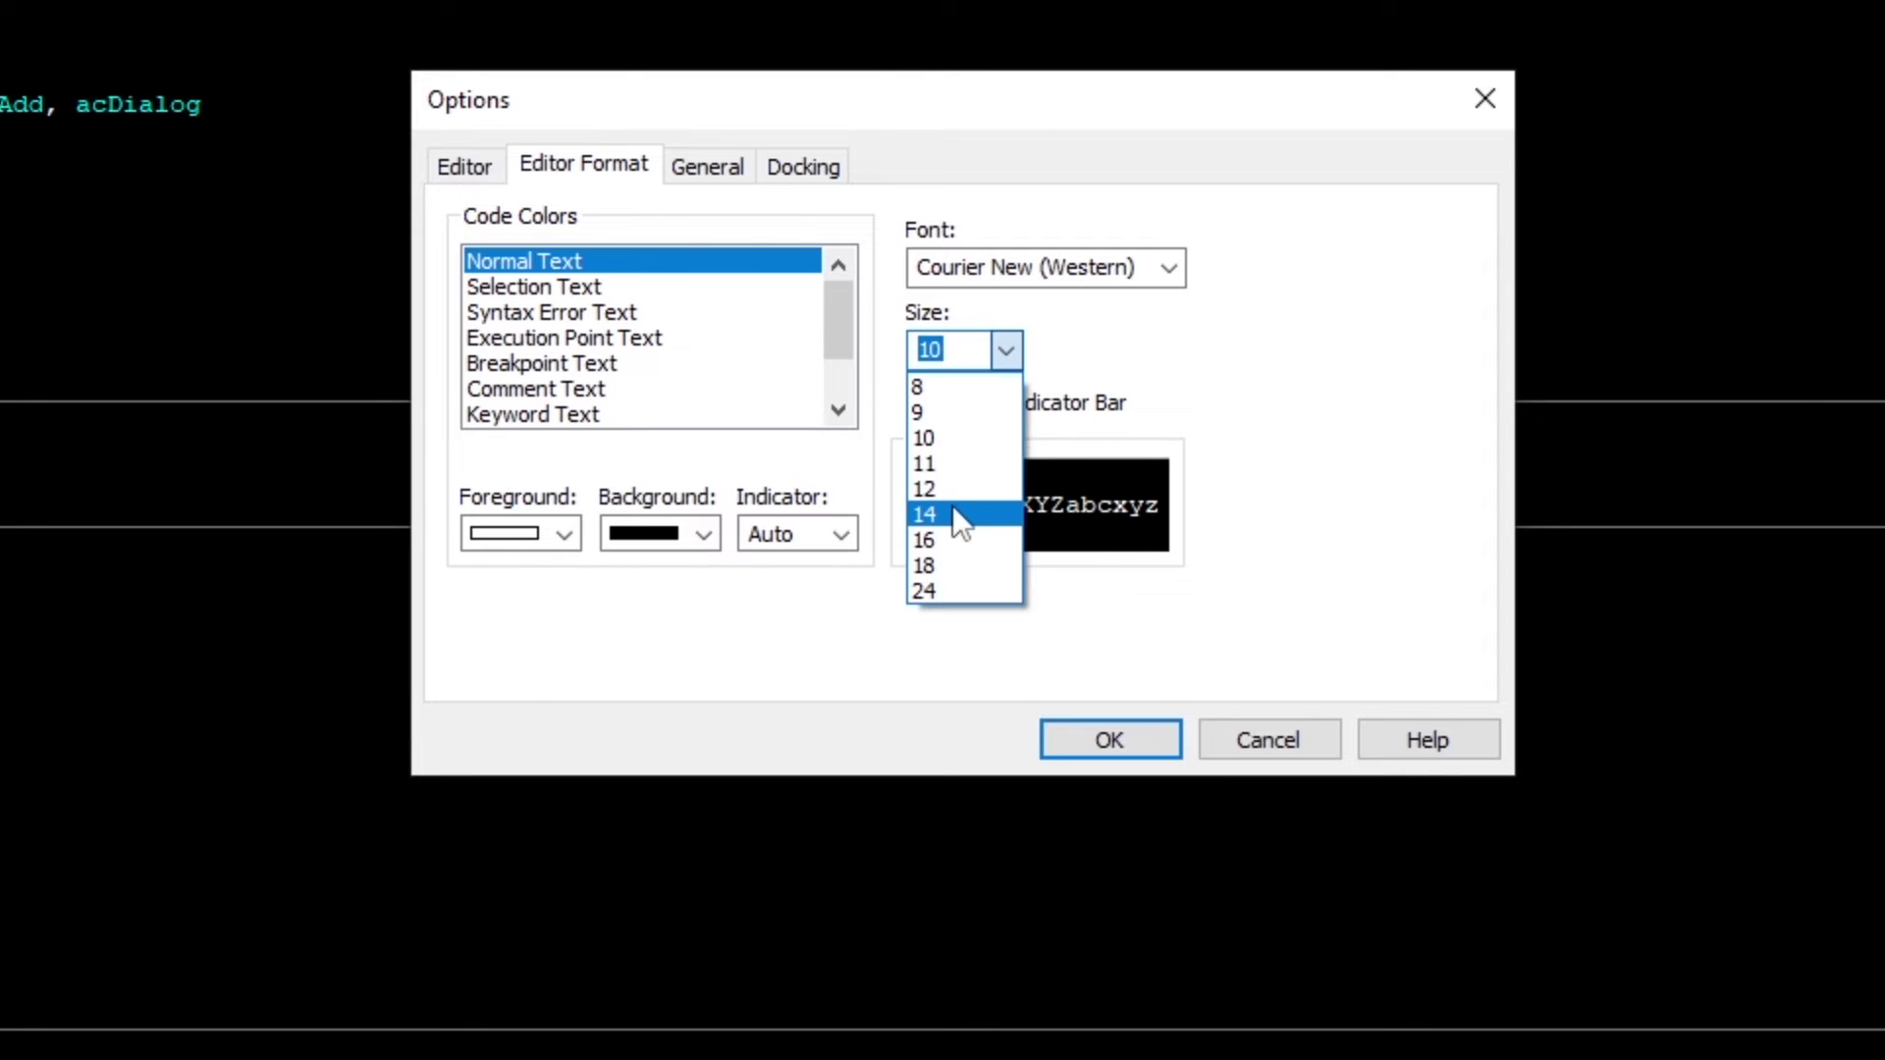
pyautogui.click(954, 509)
pyautogui.click(1128, 740)
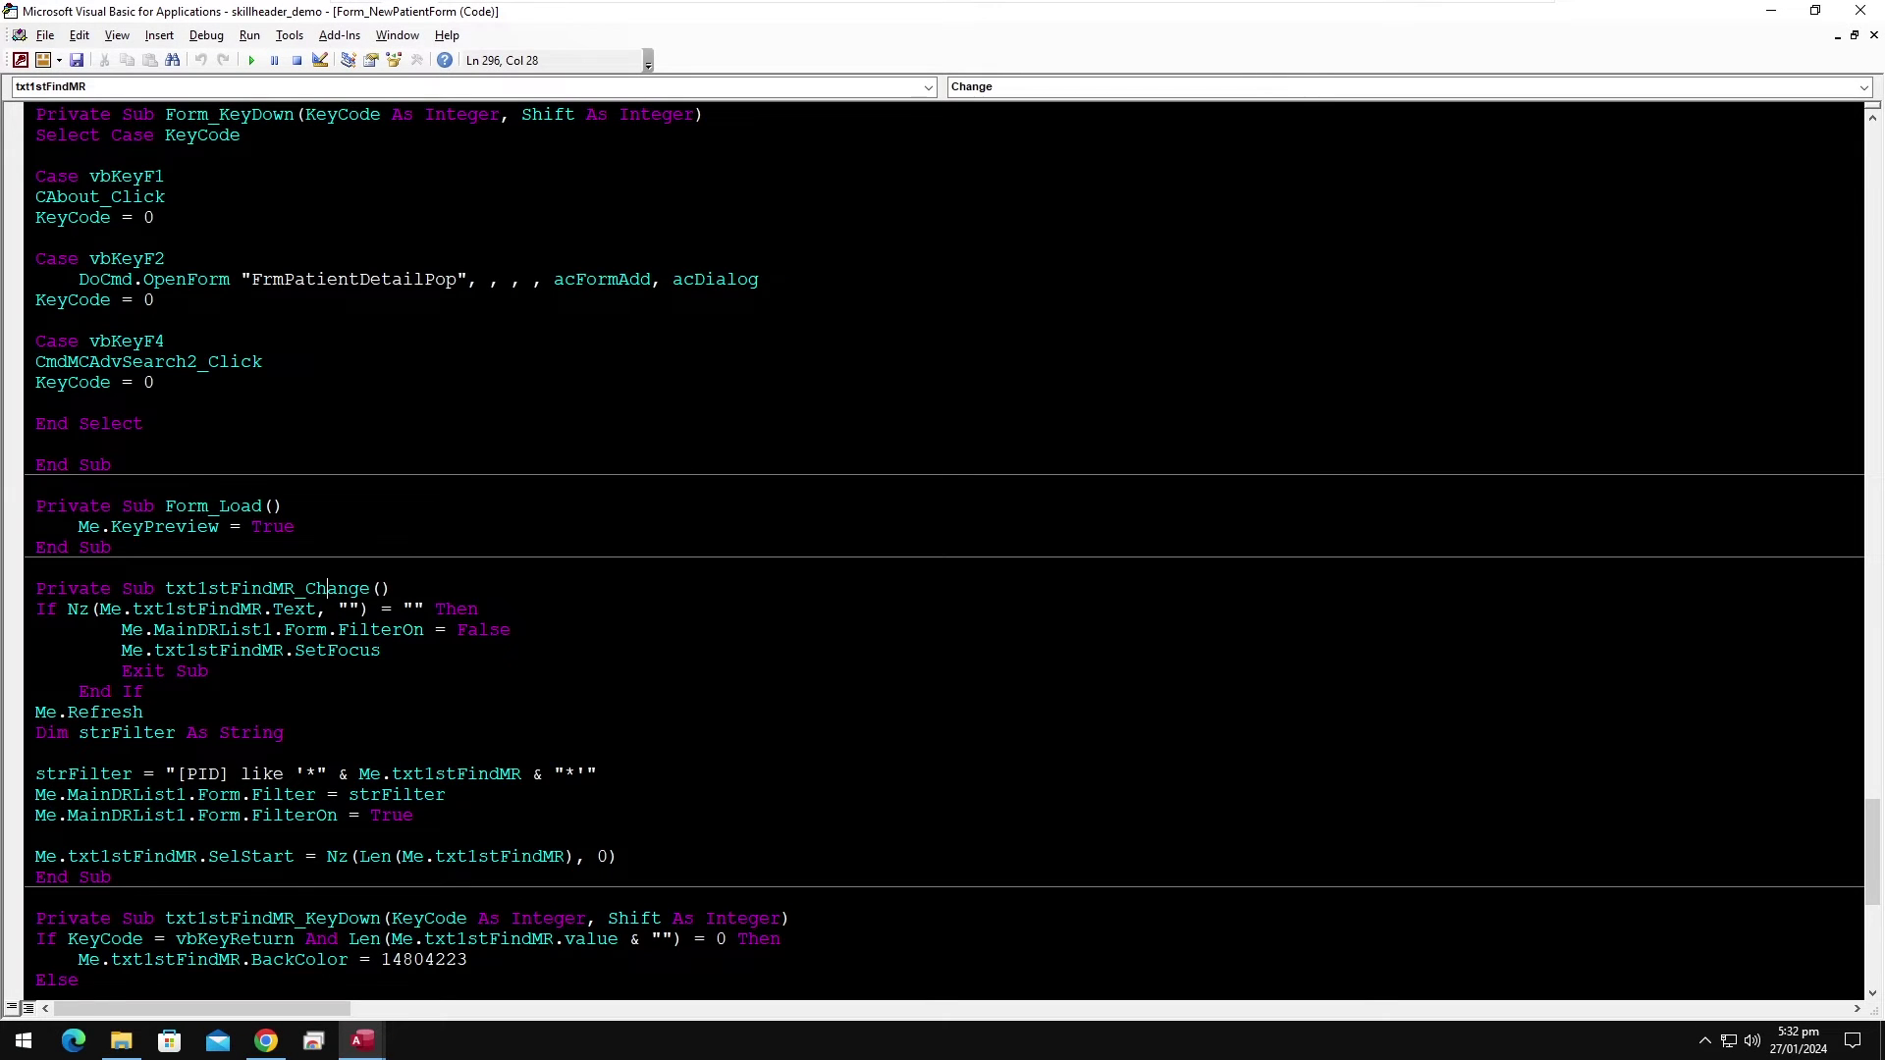
# Look through the form module's procedures to check how the code reads at the new font size.
pyautogui.press('Down')
pyautogui.press('Down')
pyautogui.press('Down')
pyautogui.press('Down')
pyautogui.press('Down')
pyautogui.press('Down')
pyautogui.press('Down')
pyautogui.press('Down')
pyautogui.press('Down')
pyautogui.press('Down')
pyautogui.press('Down')
pyautogui.press('Down')
pyautogui.press('Down')
pyautogui.press('Down')
pyautogui.press('Down')
pyautogui.press('Down')
pyautogui.press('Down')
pyautogui.press('Down')
pyautogui.press('Down')
pyautogui.press('Down')
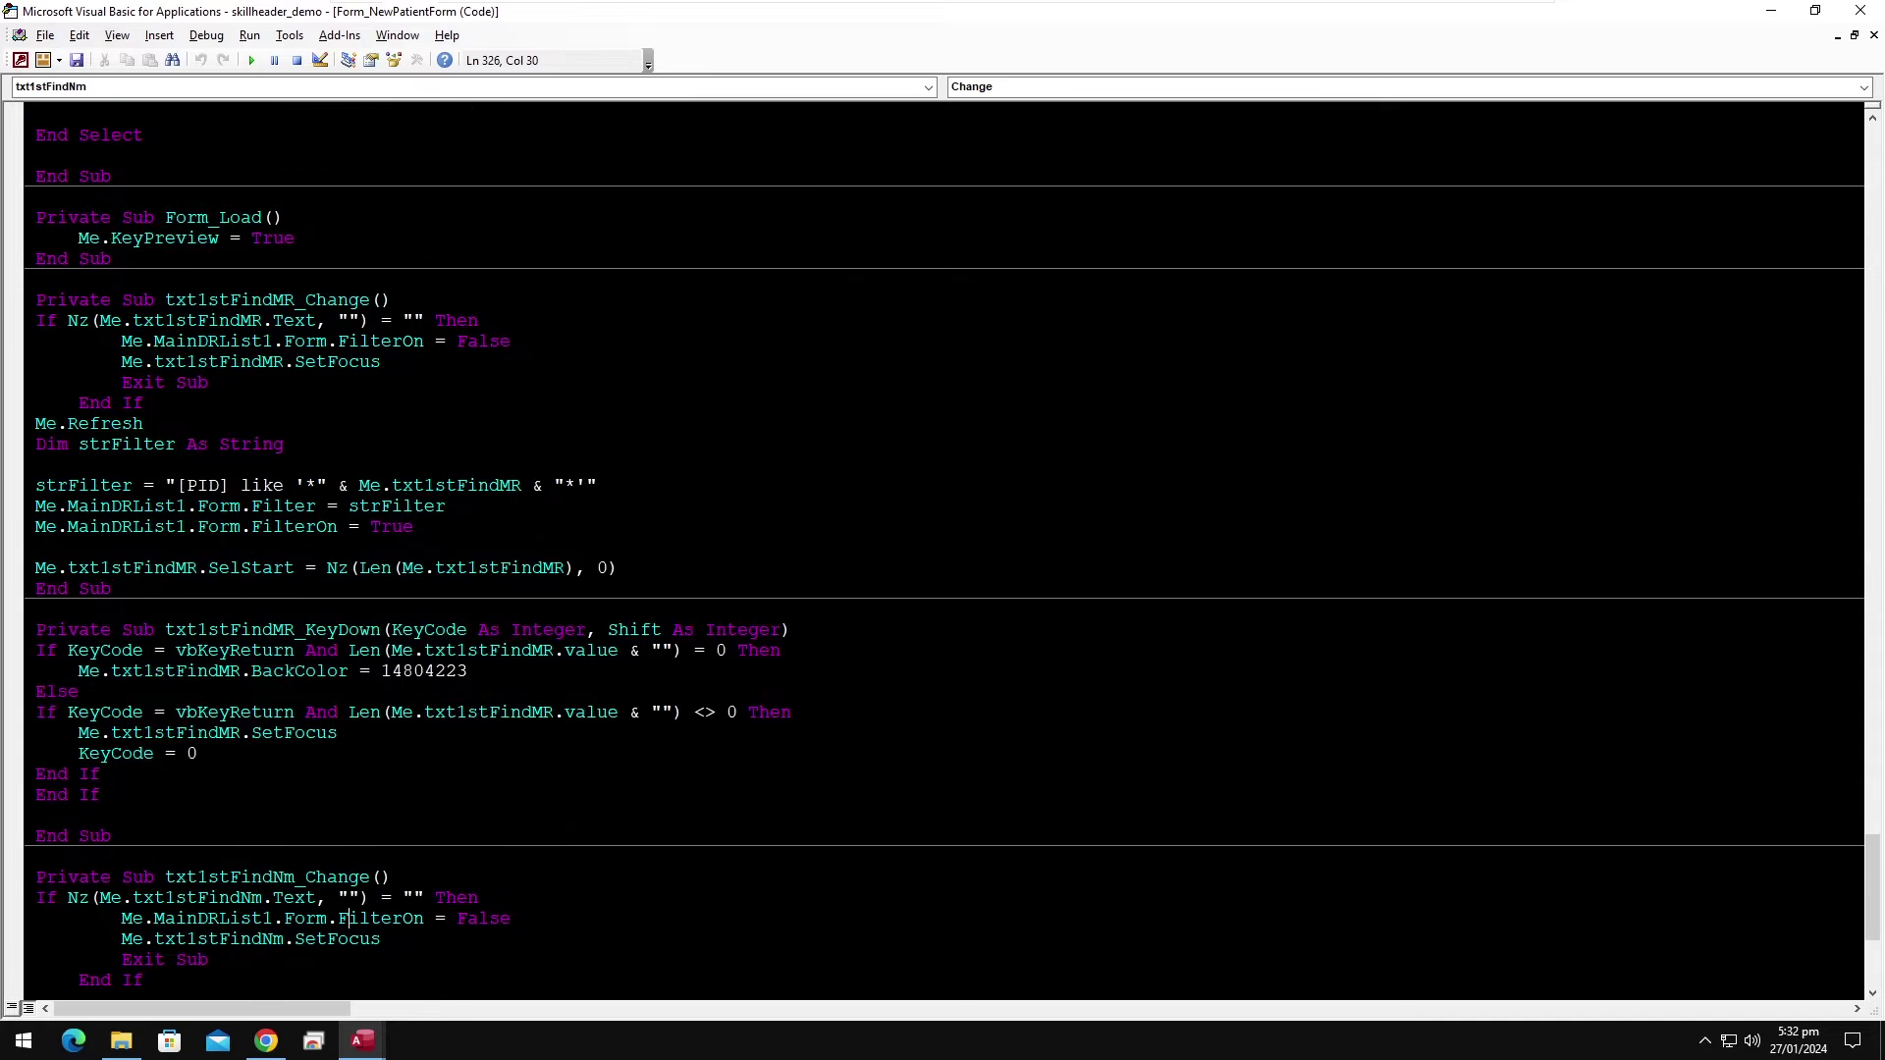
pyautogui.scroll(6, 942, 550)
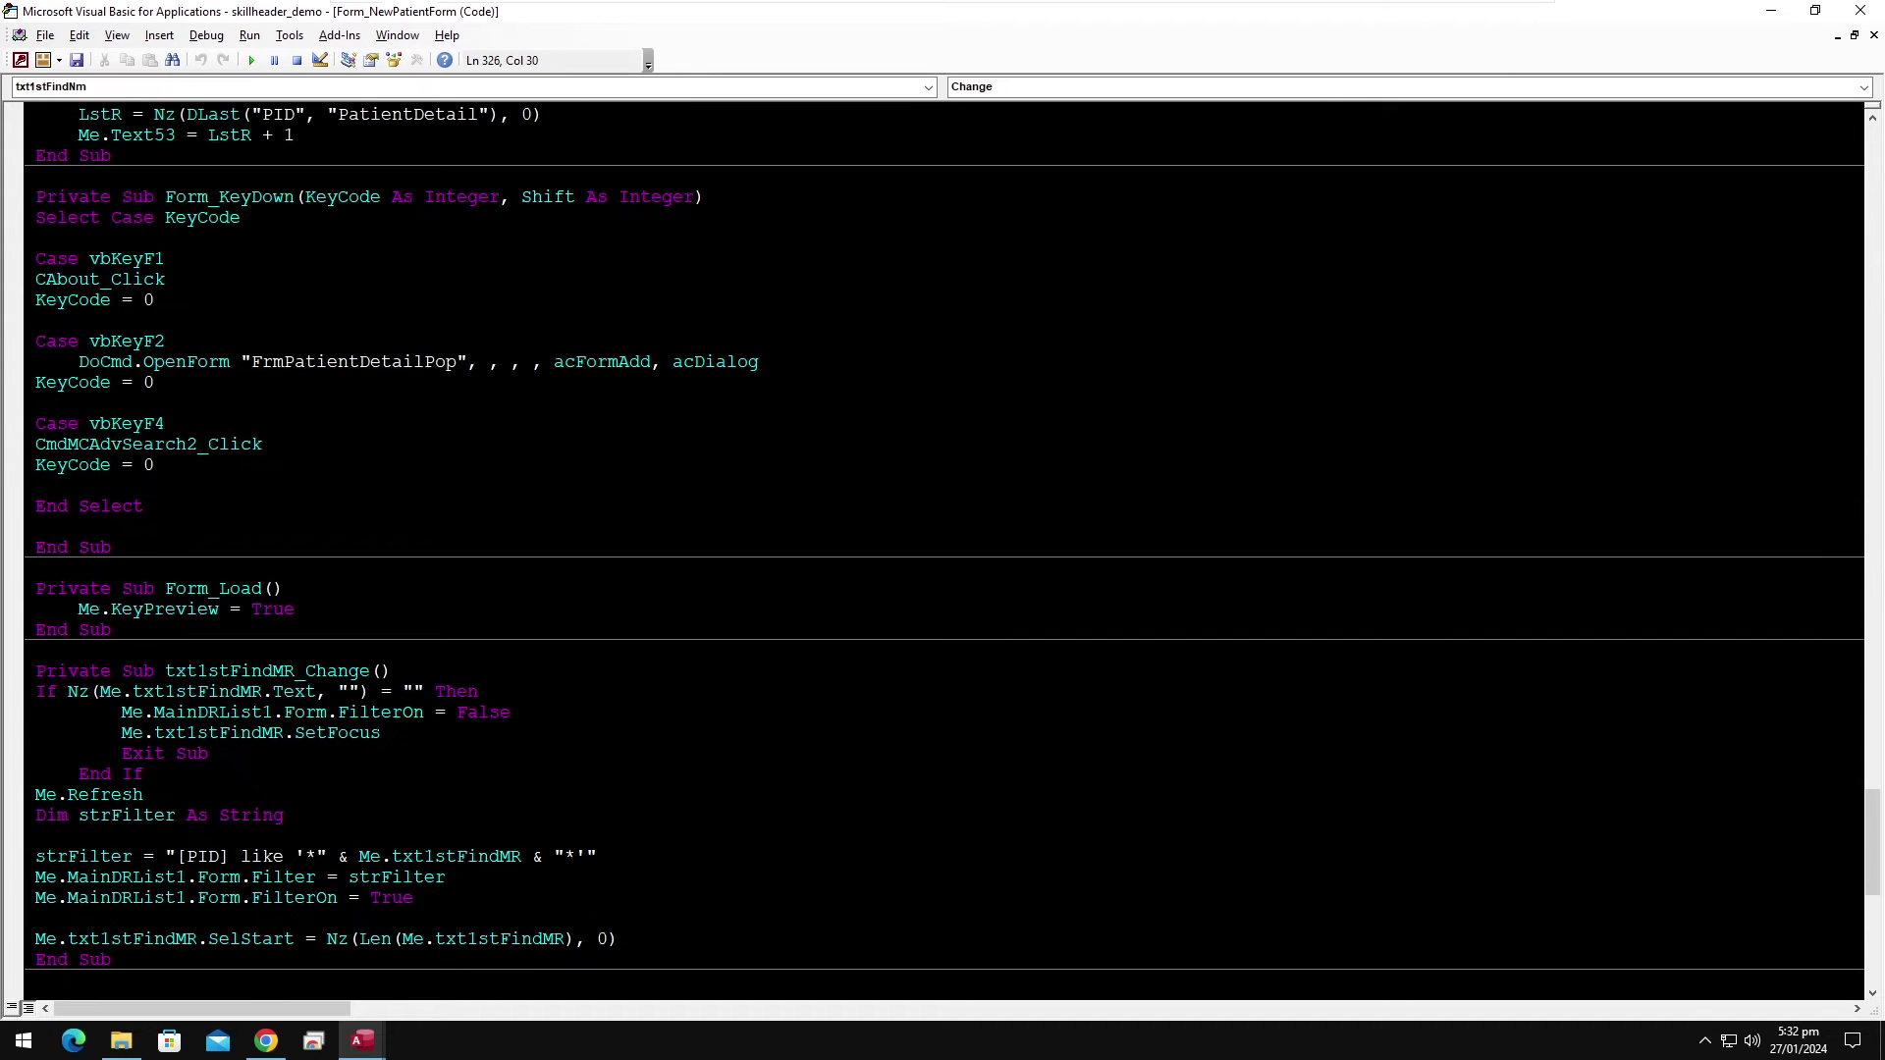
# Switch to Chrome, bring up the Hack font page on dafont.com, and show the recent downloads.
pyautogui.click(283, 1032)
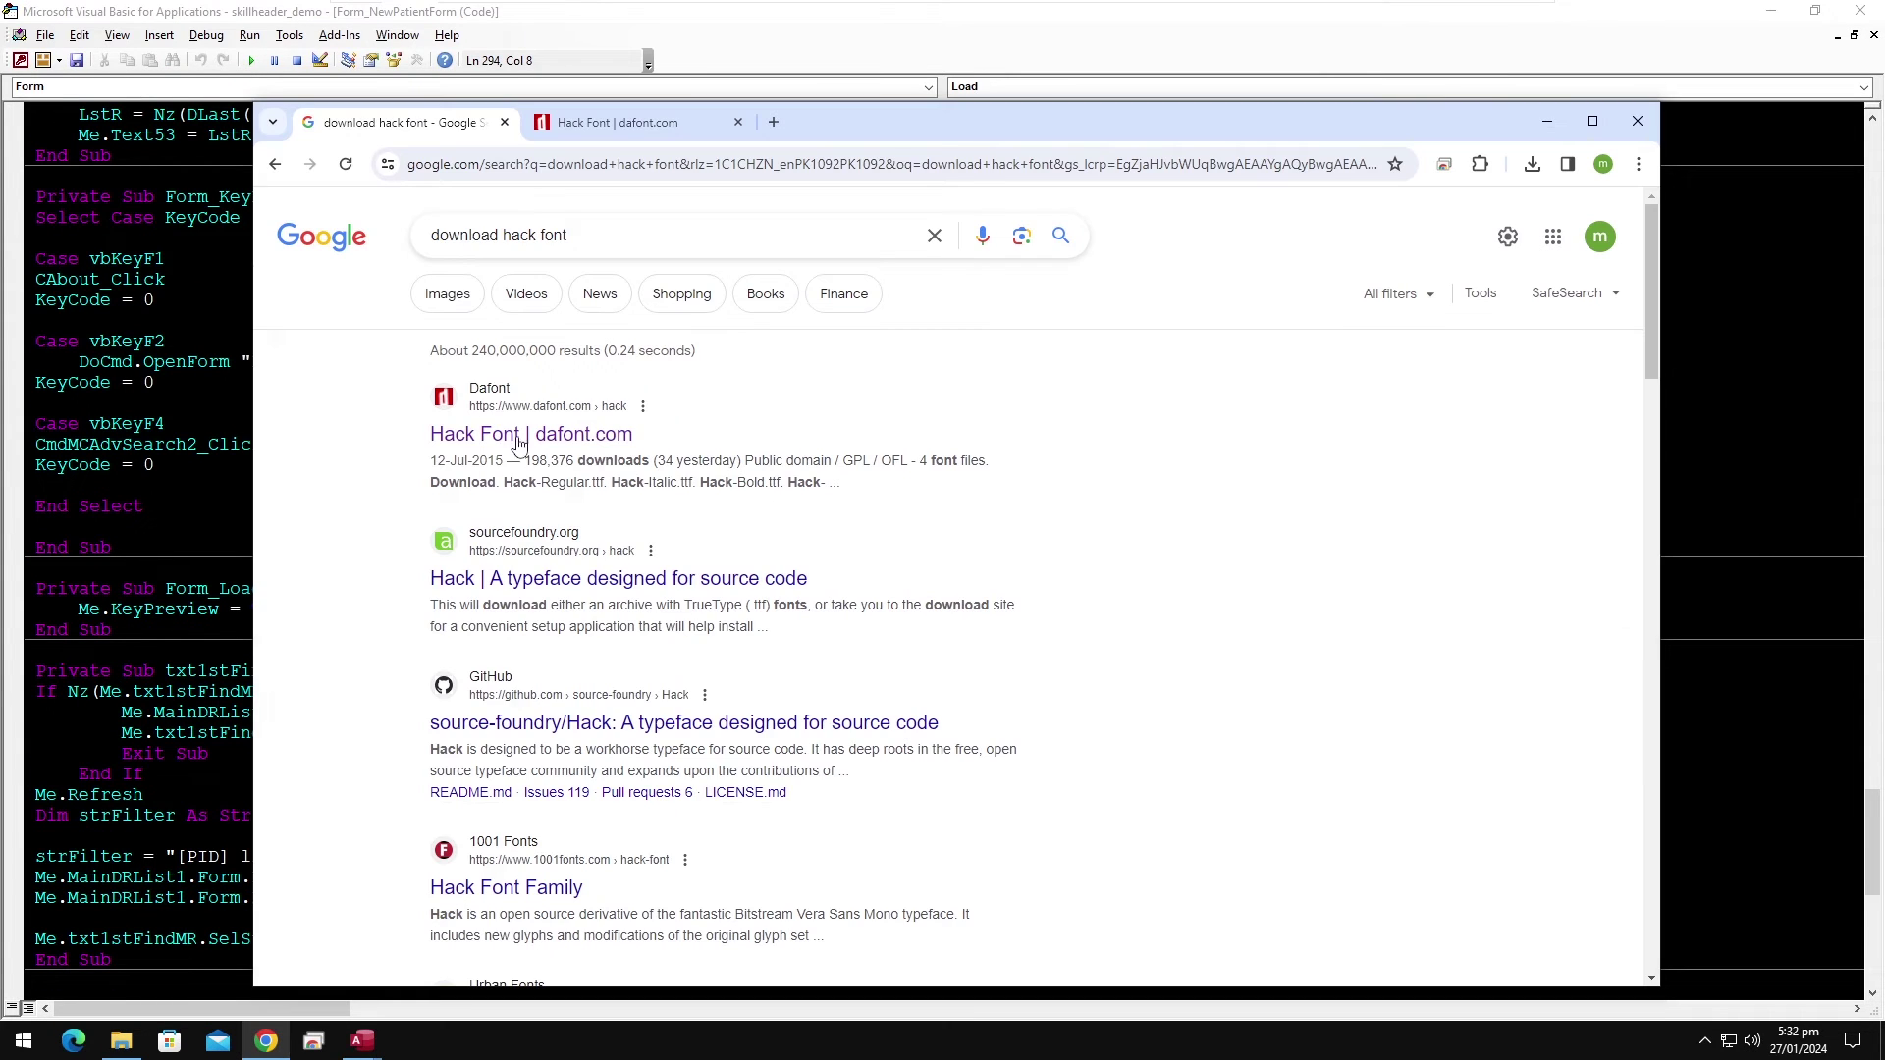
pyautogui.click(612, 131)
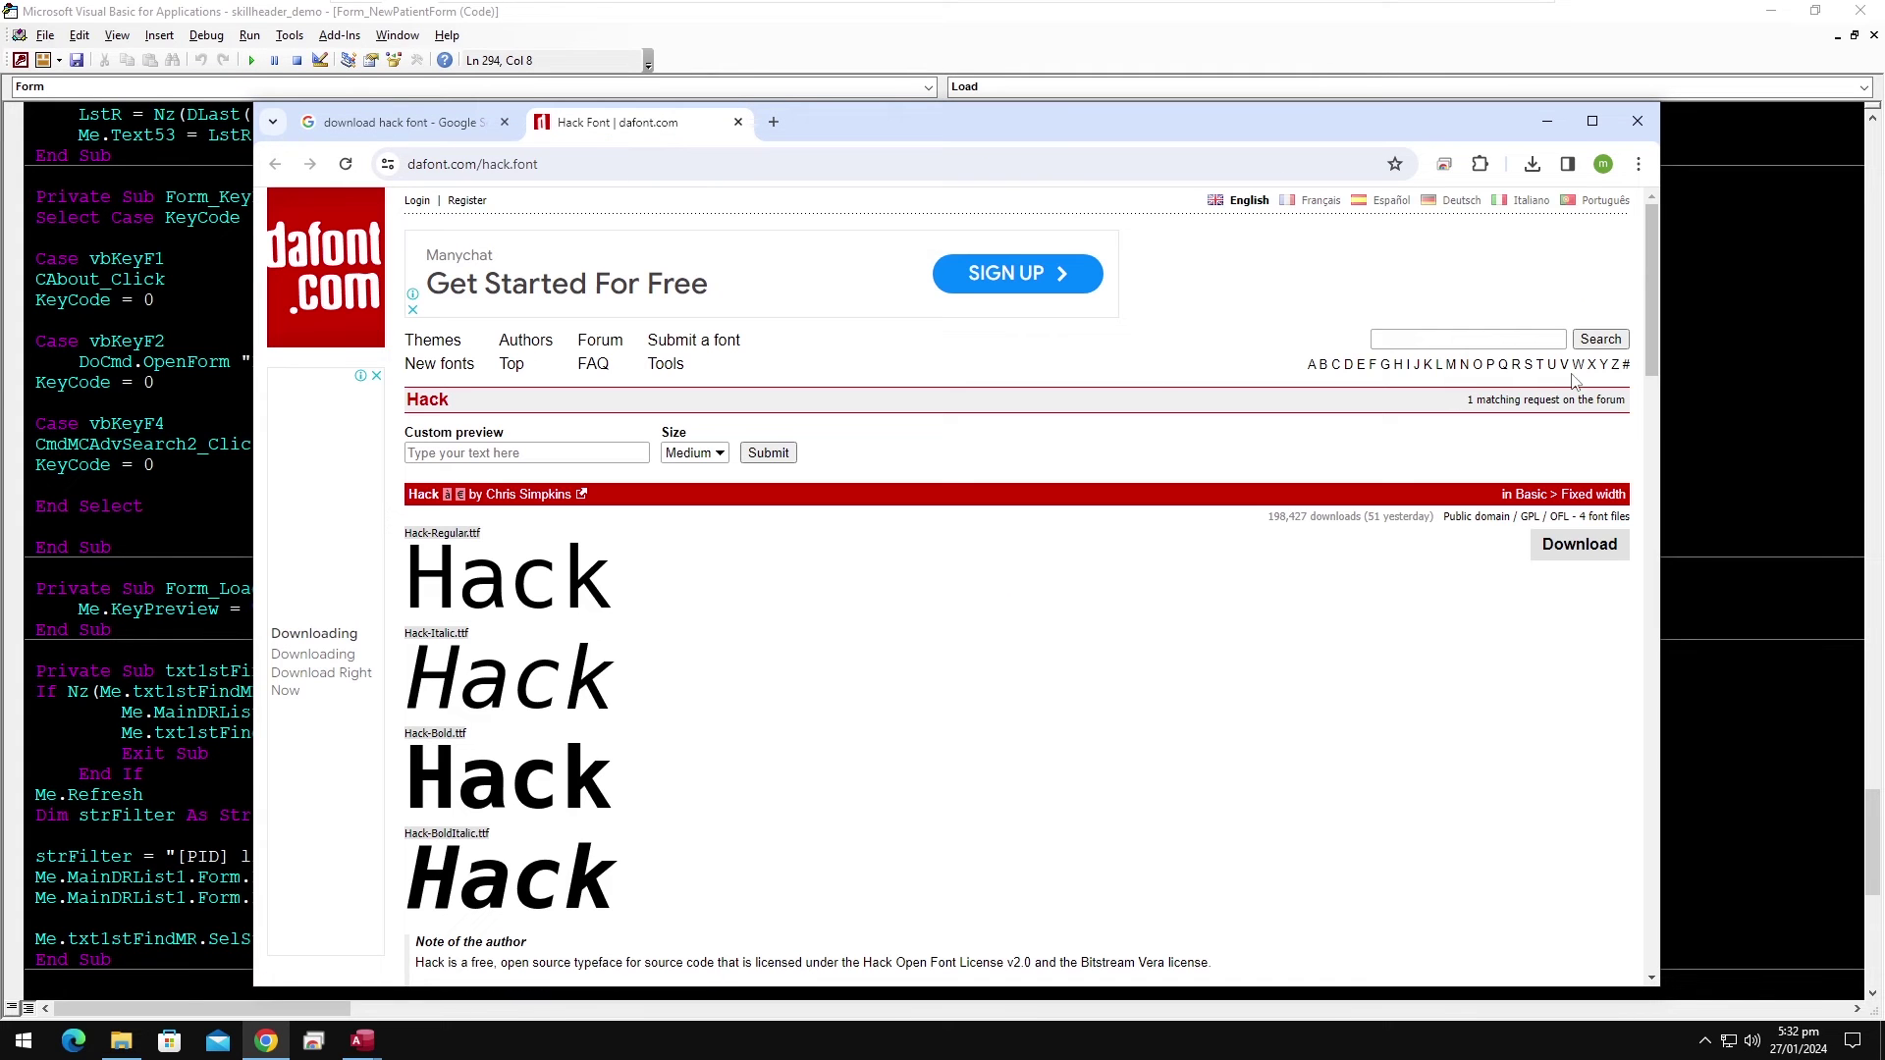
pyautogui.click(1584, 554)
pyautogui.click(1532, 164)
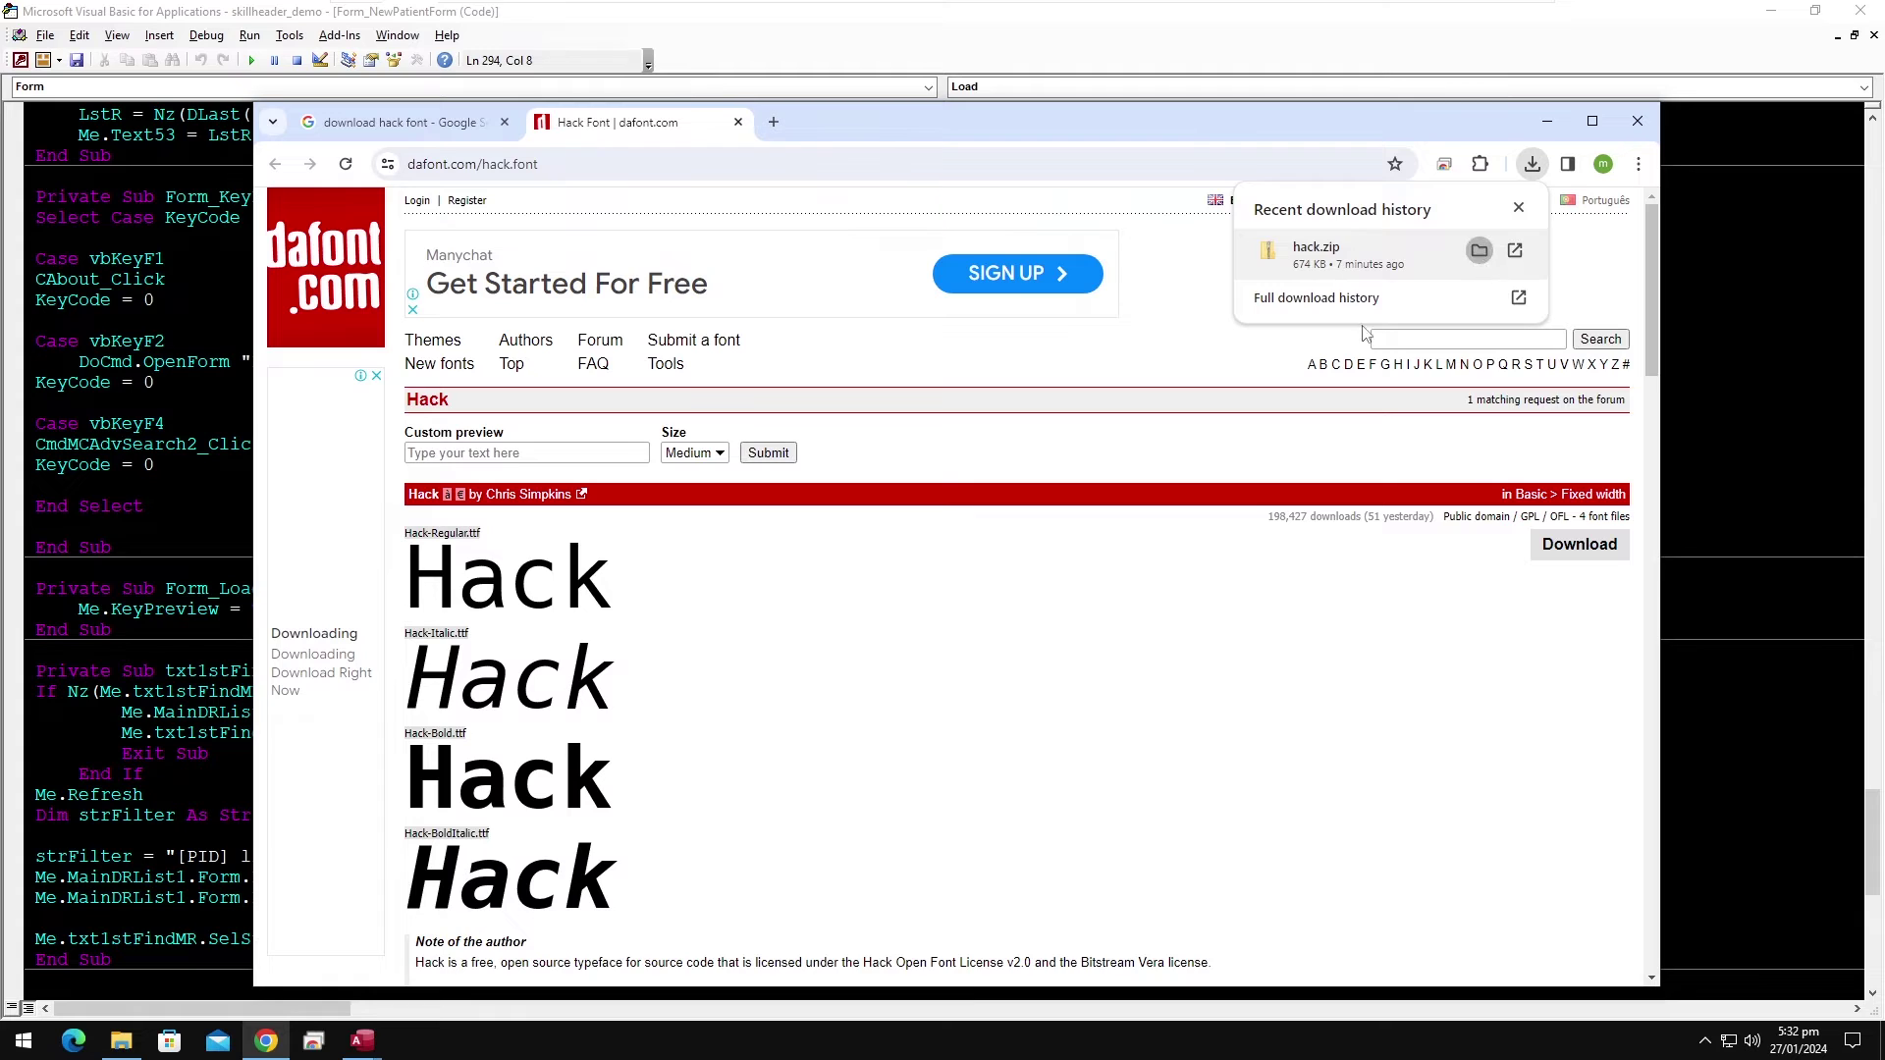
# Show hack.zip in File Explorer, and select all four Hack font files inside the extracted hack folder.
pyautogui.click(1479, 250)
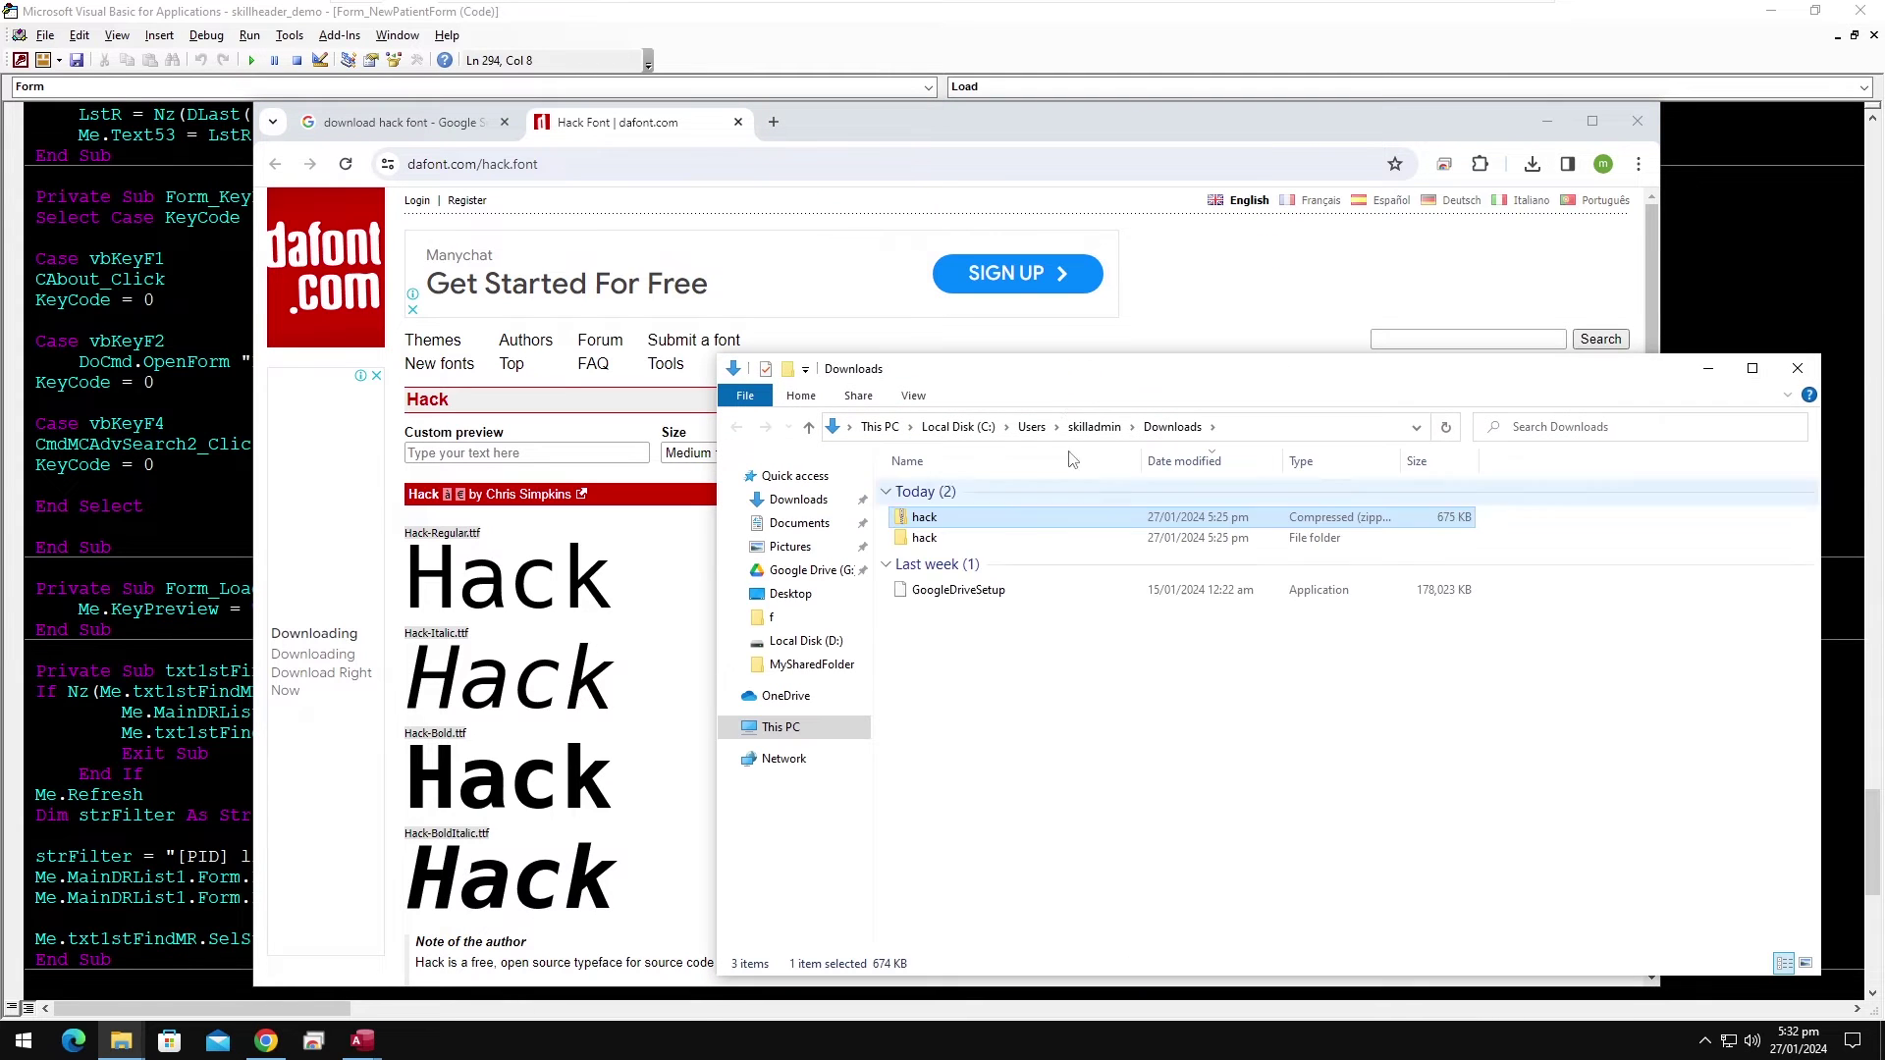
pyautogui.doubleClick(942, 538)
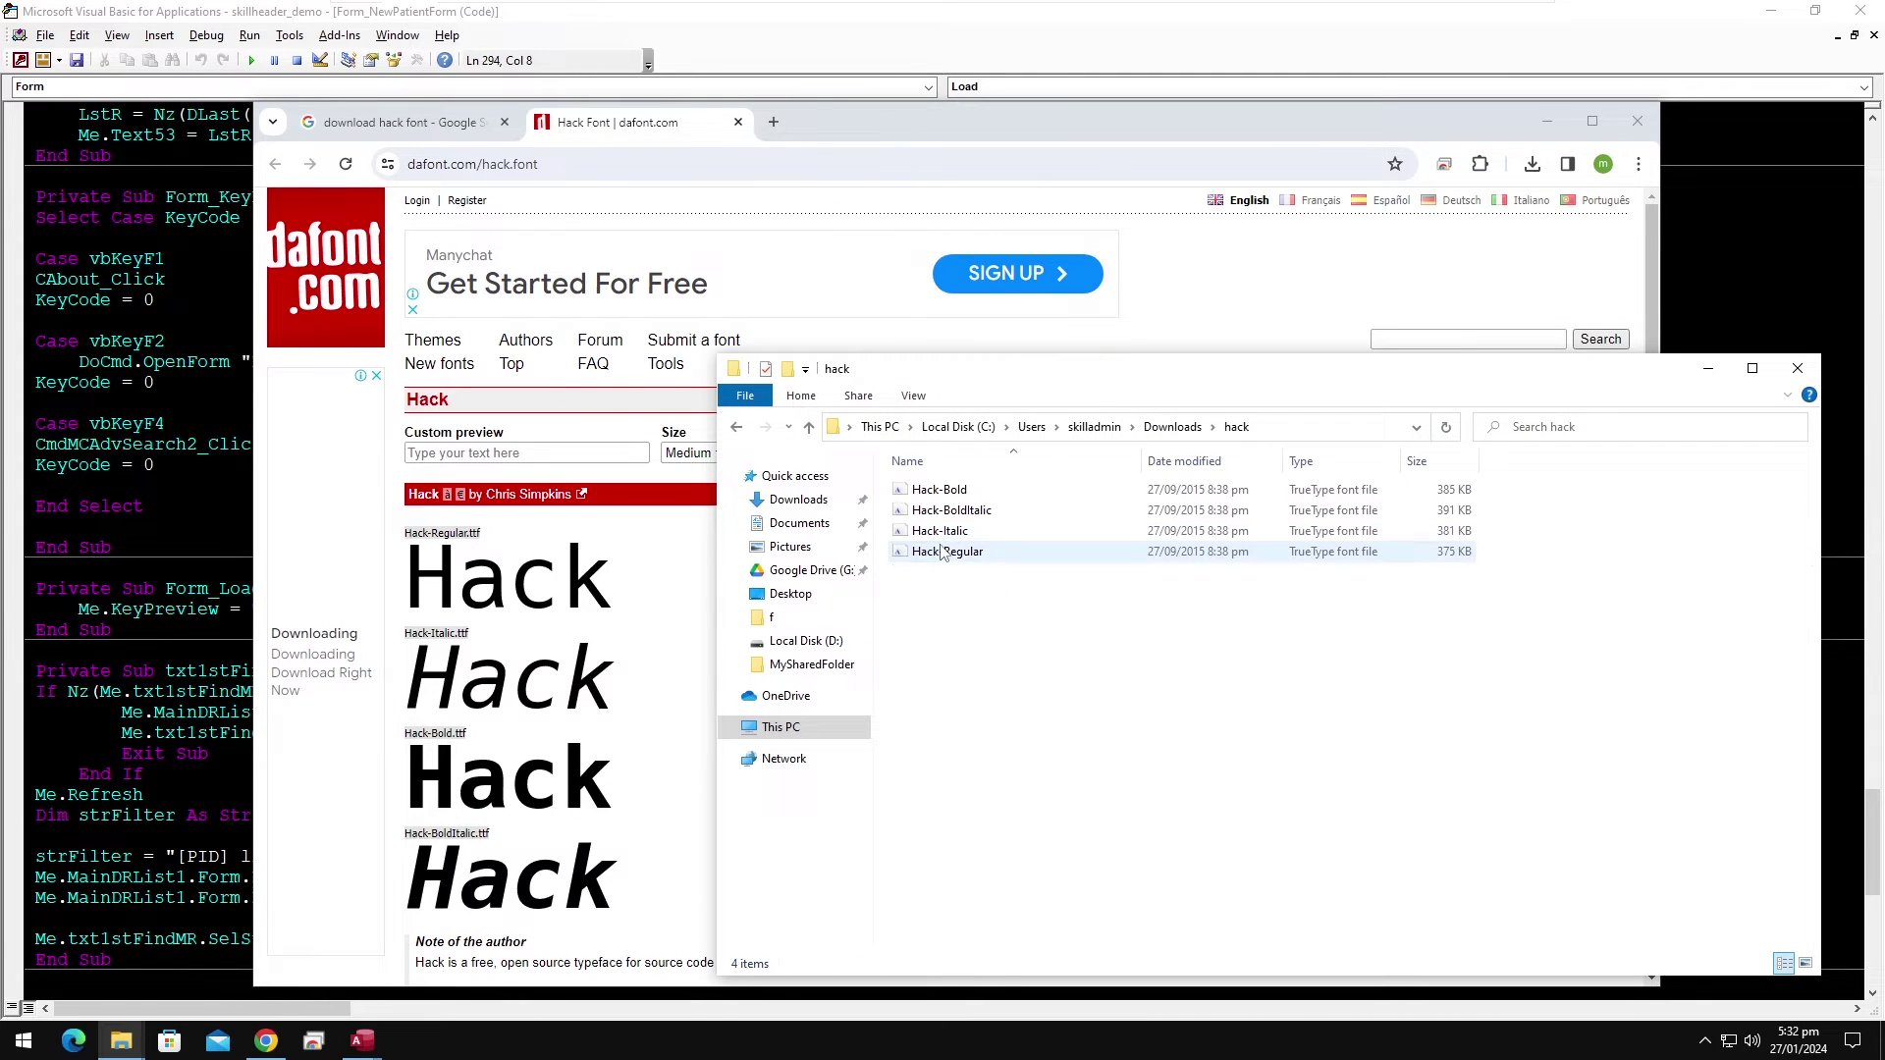
pyautogui.moveTo(993, 601); pyautogui.dragTo(921, 470)
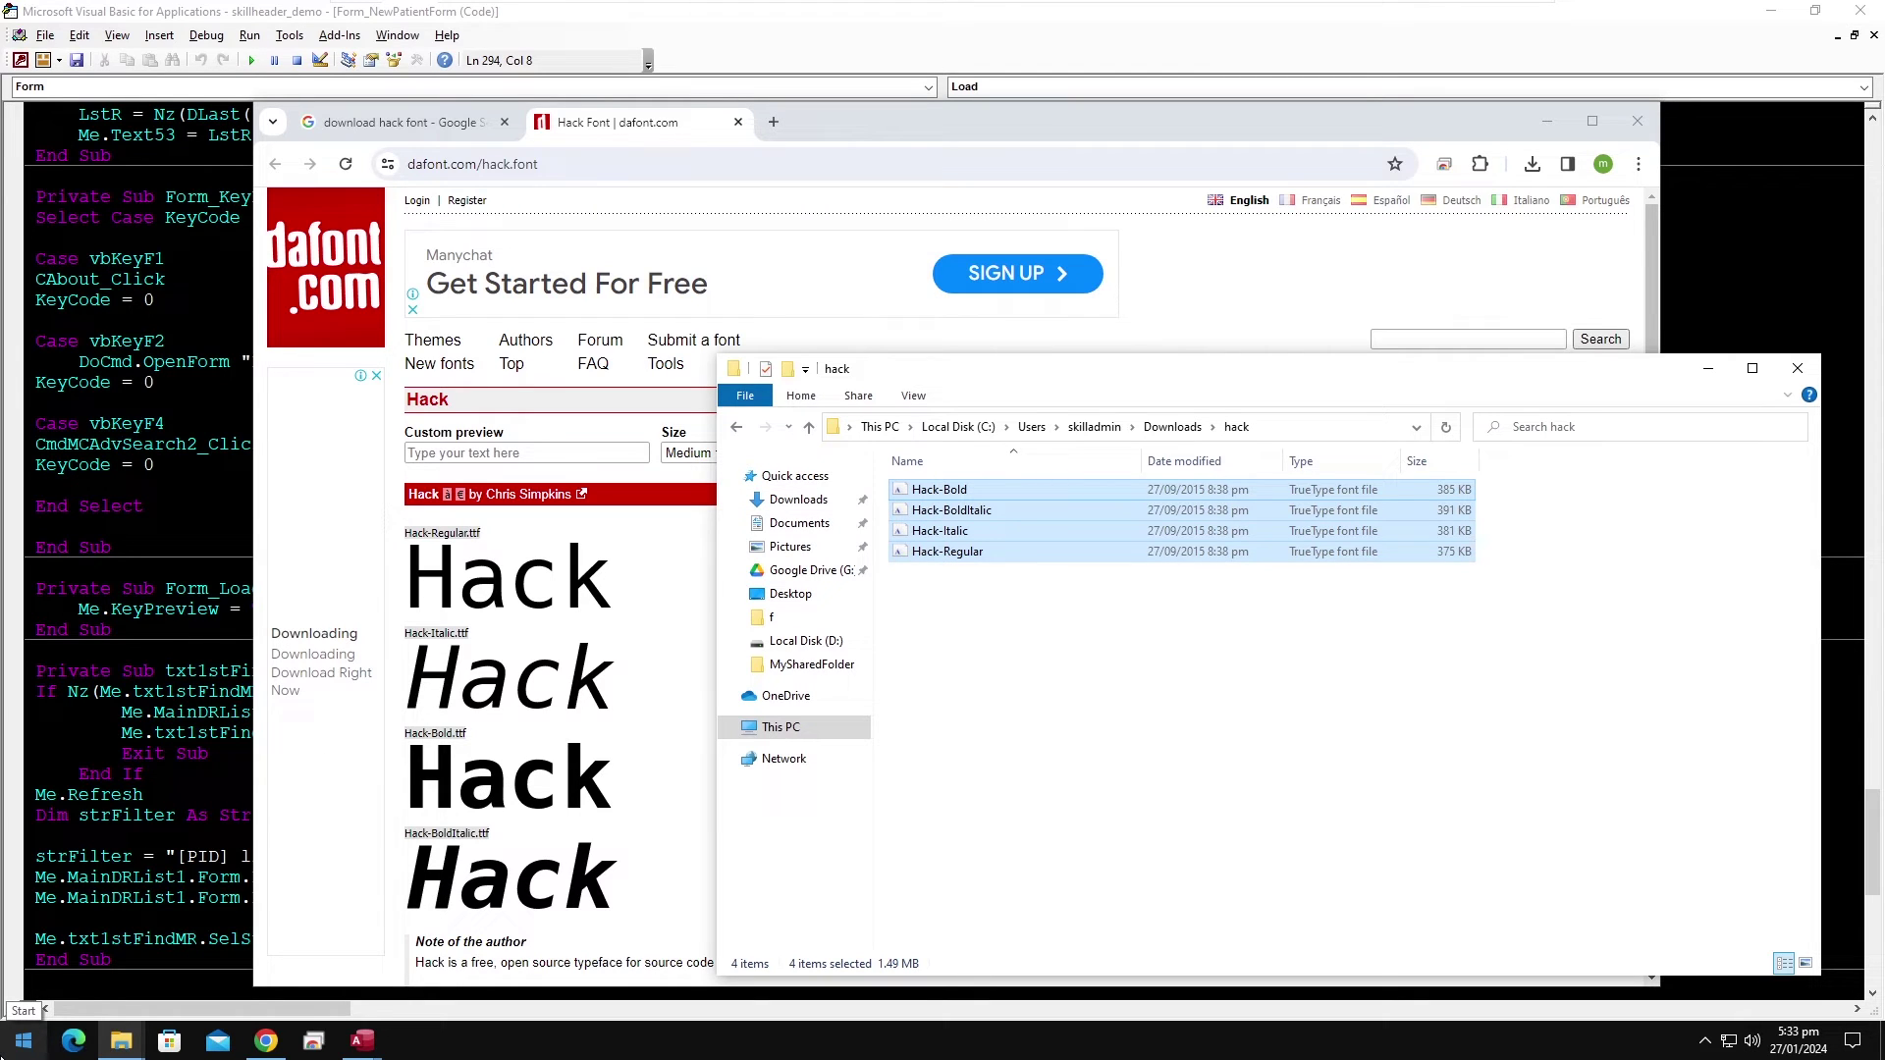
# Search Windows for Control Panel and open its Fonts folder.
pyautogui.press('super')
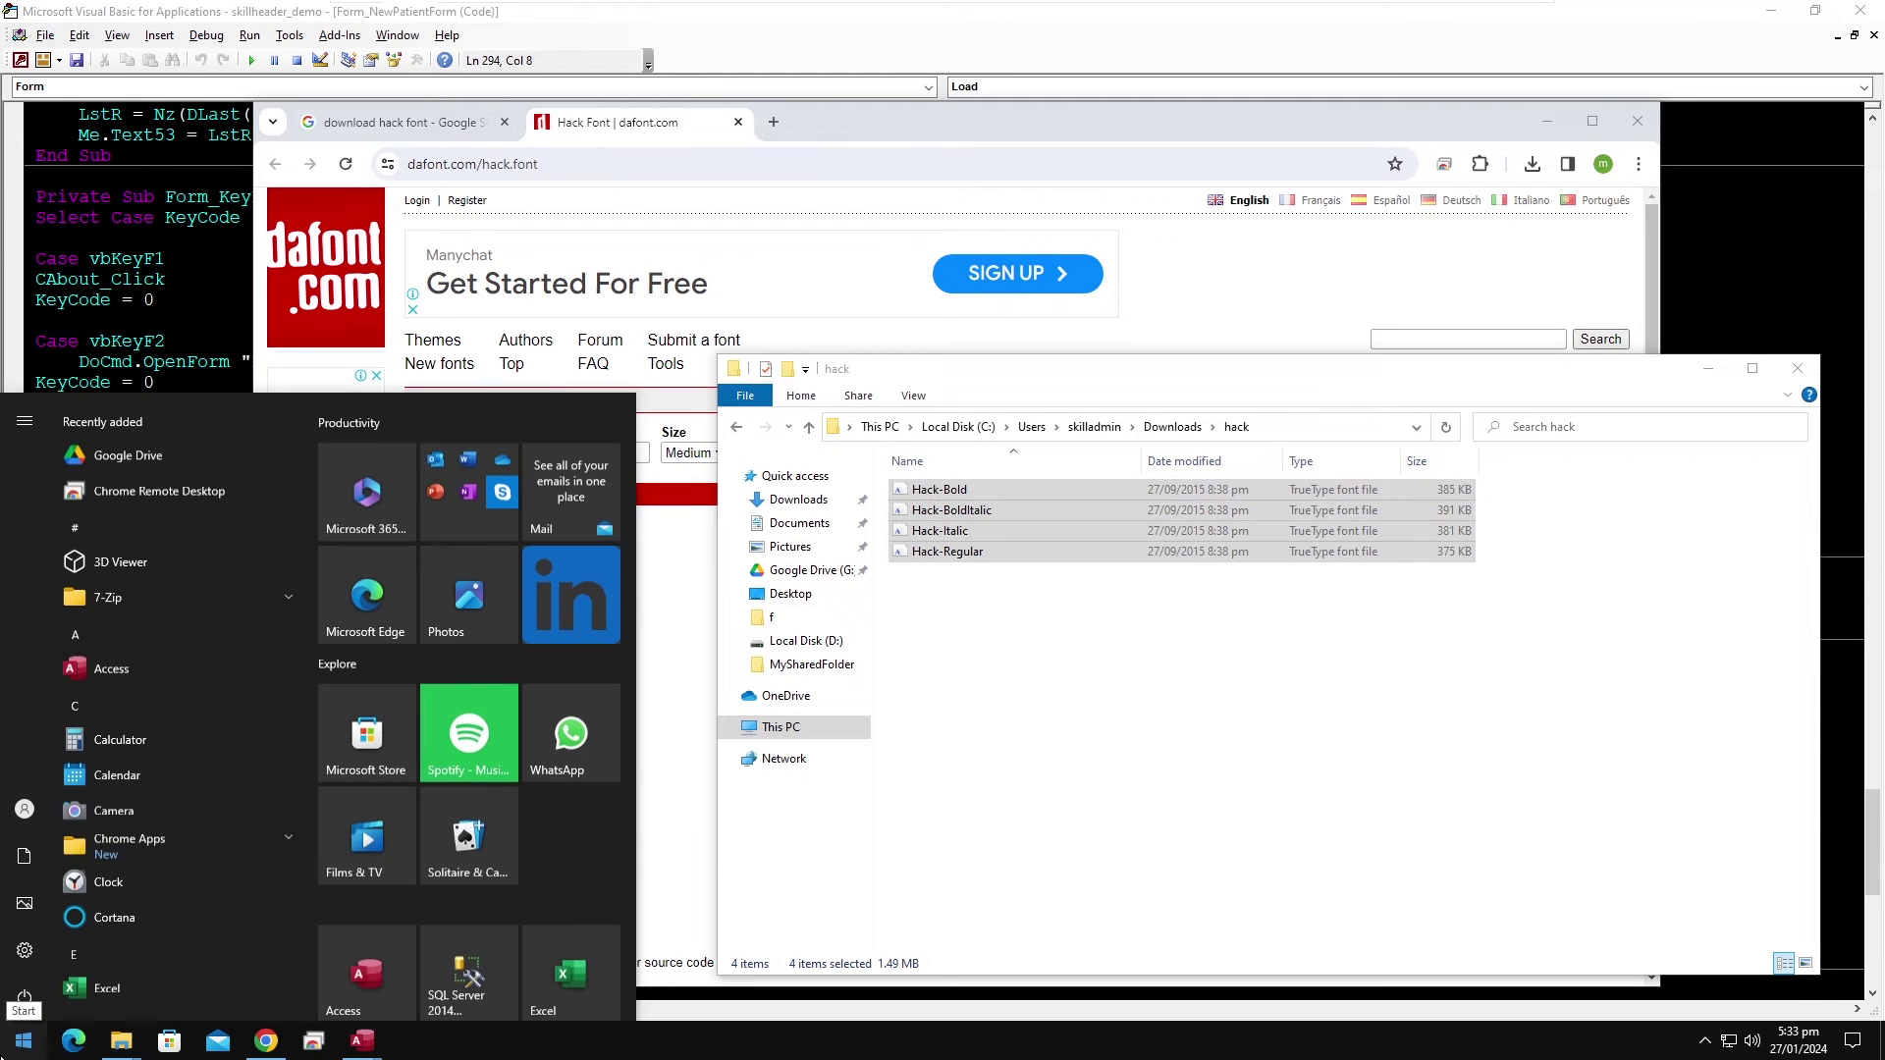
pyautogui.write('contro')
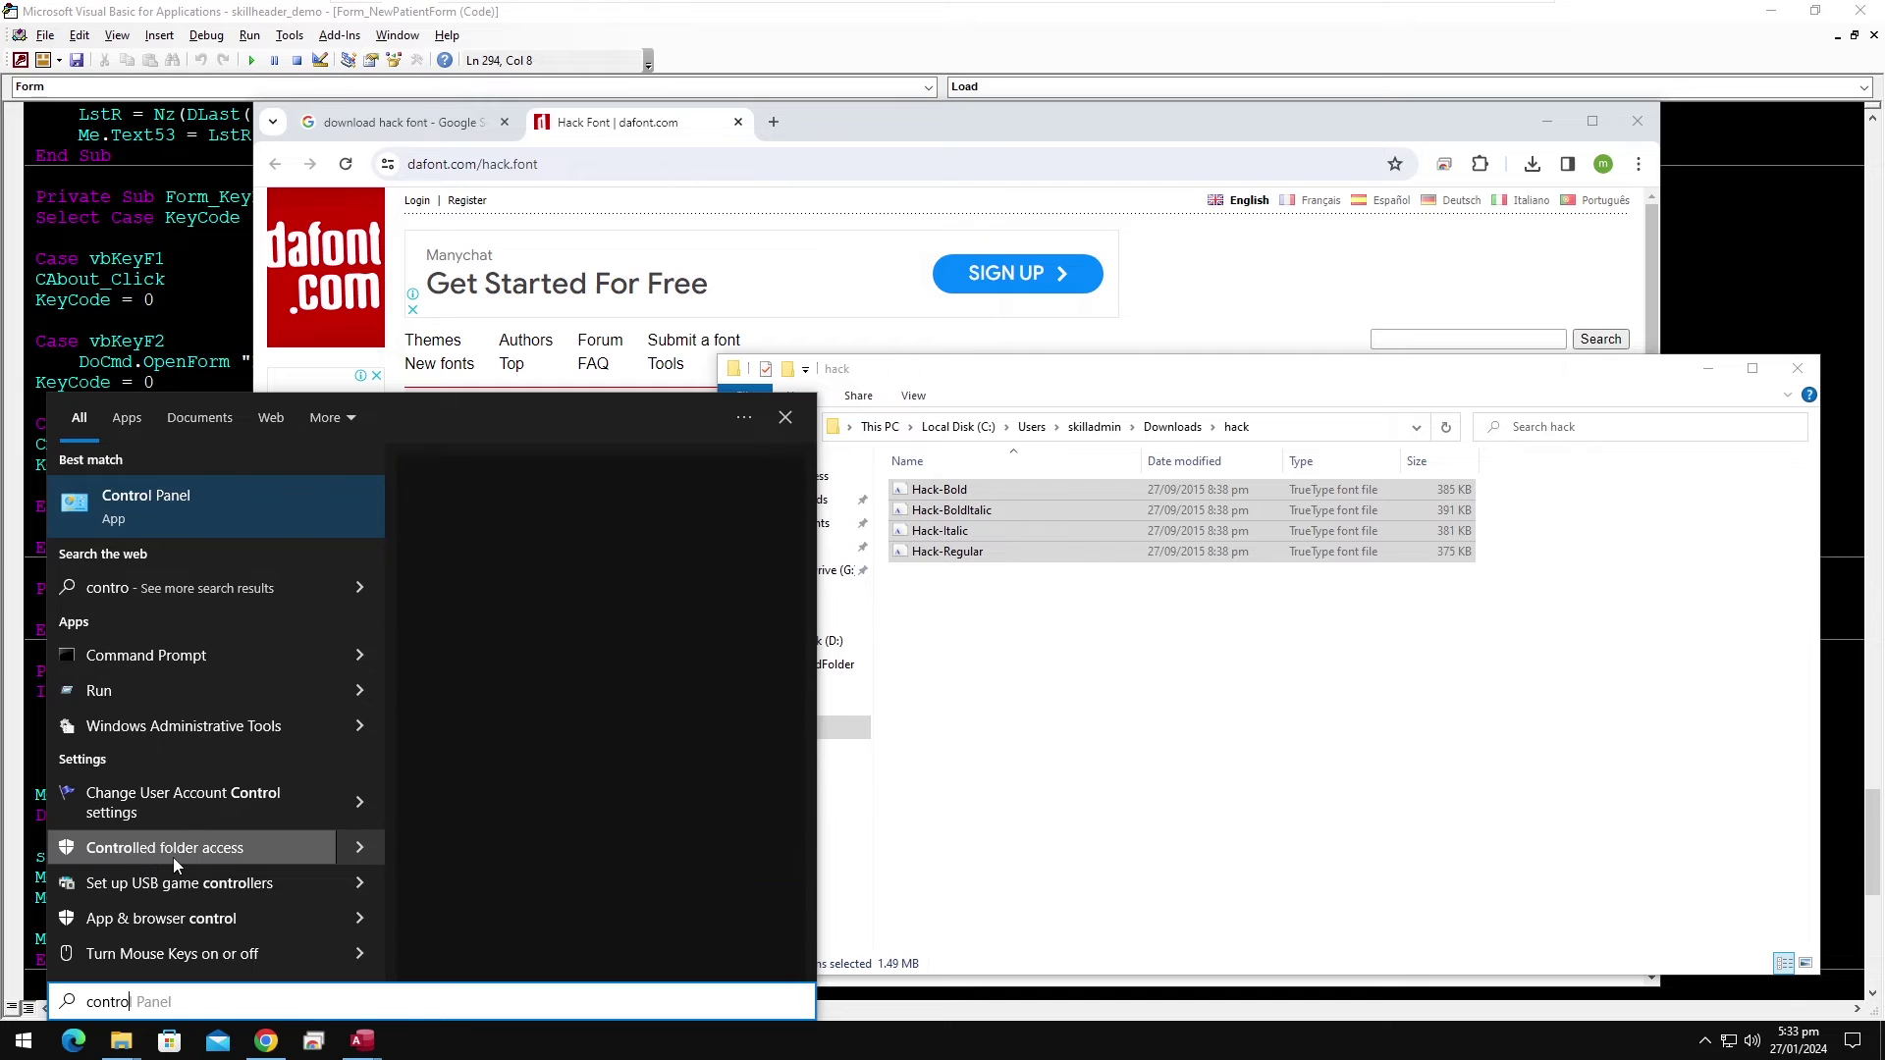
pyautogui.click(187, 513)
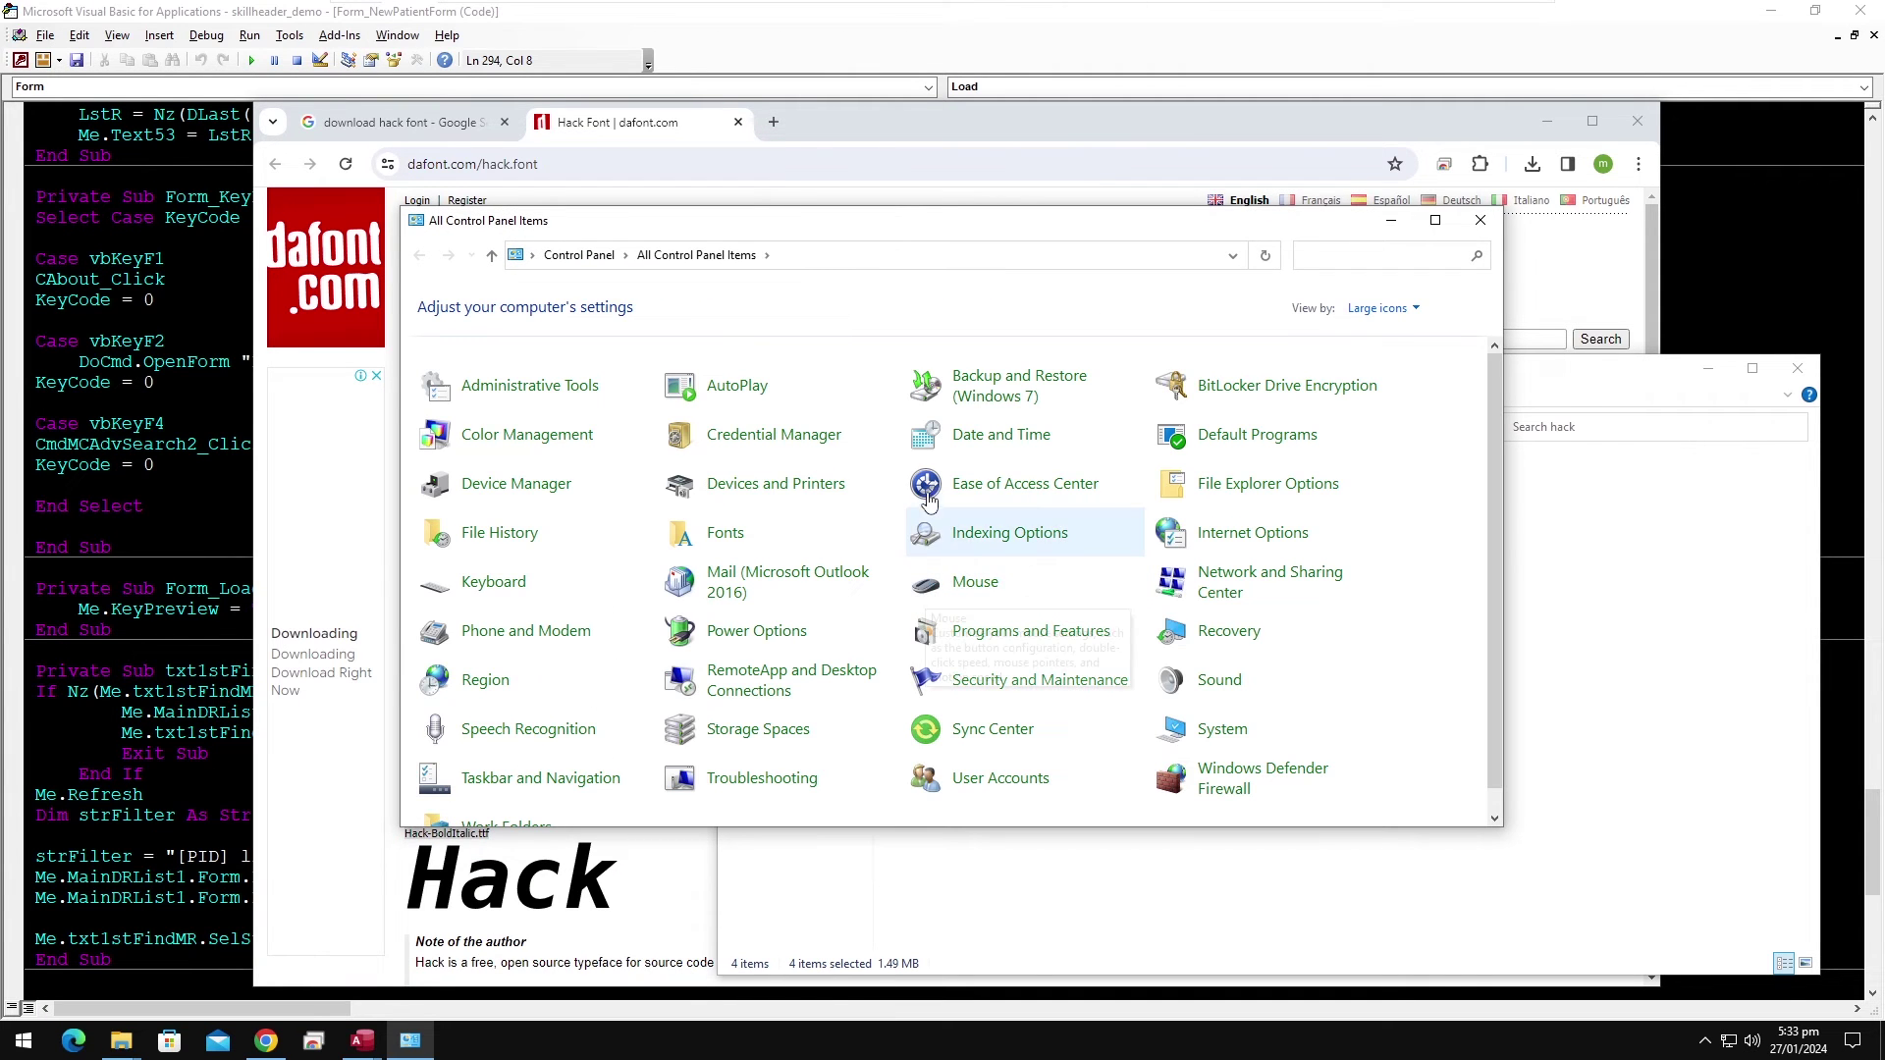
pyautogui.click(724, 535)
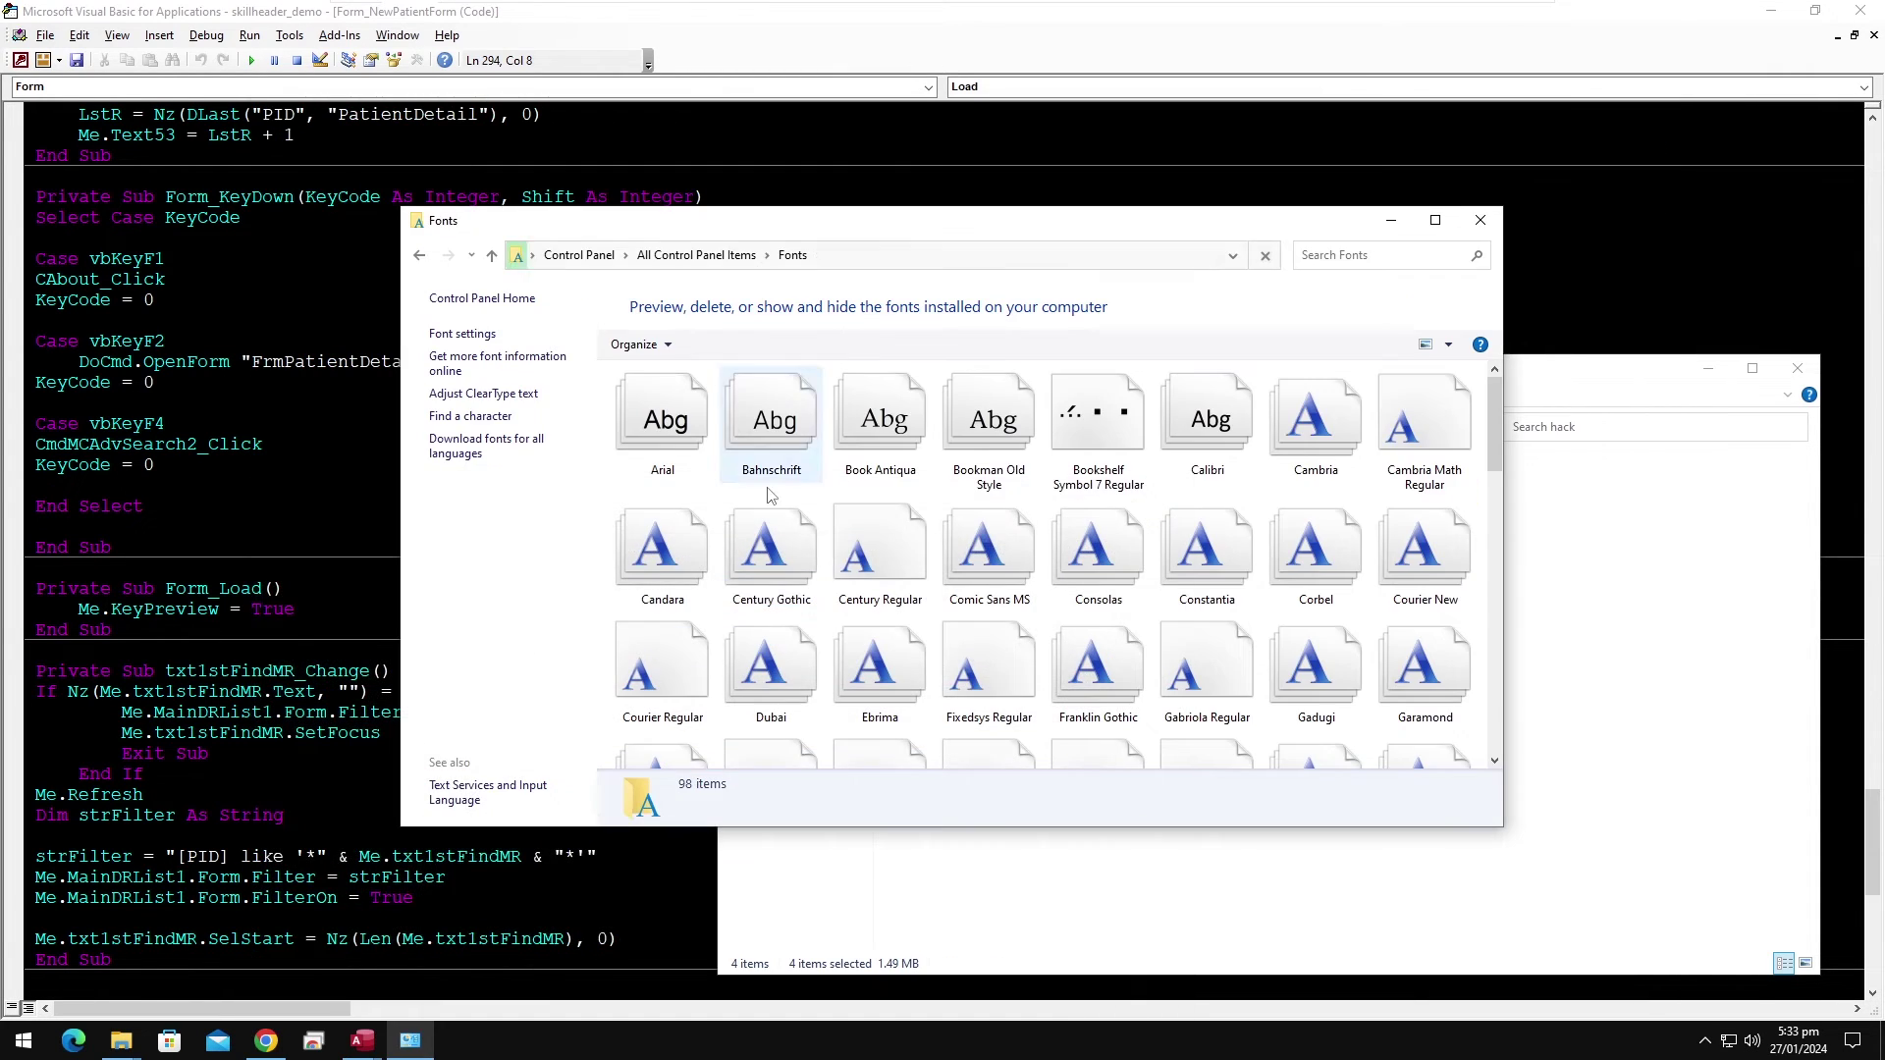
pyautogui.click(987, 554)
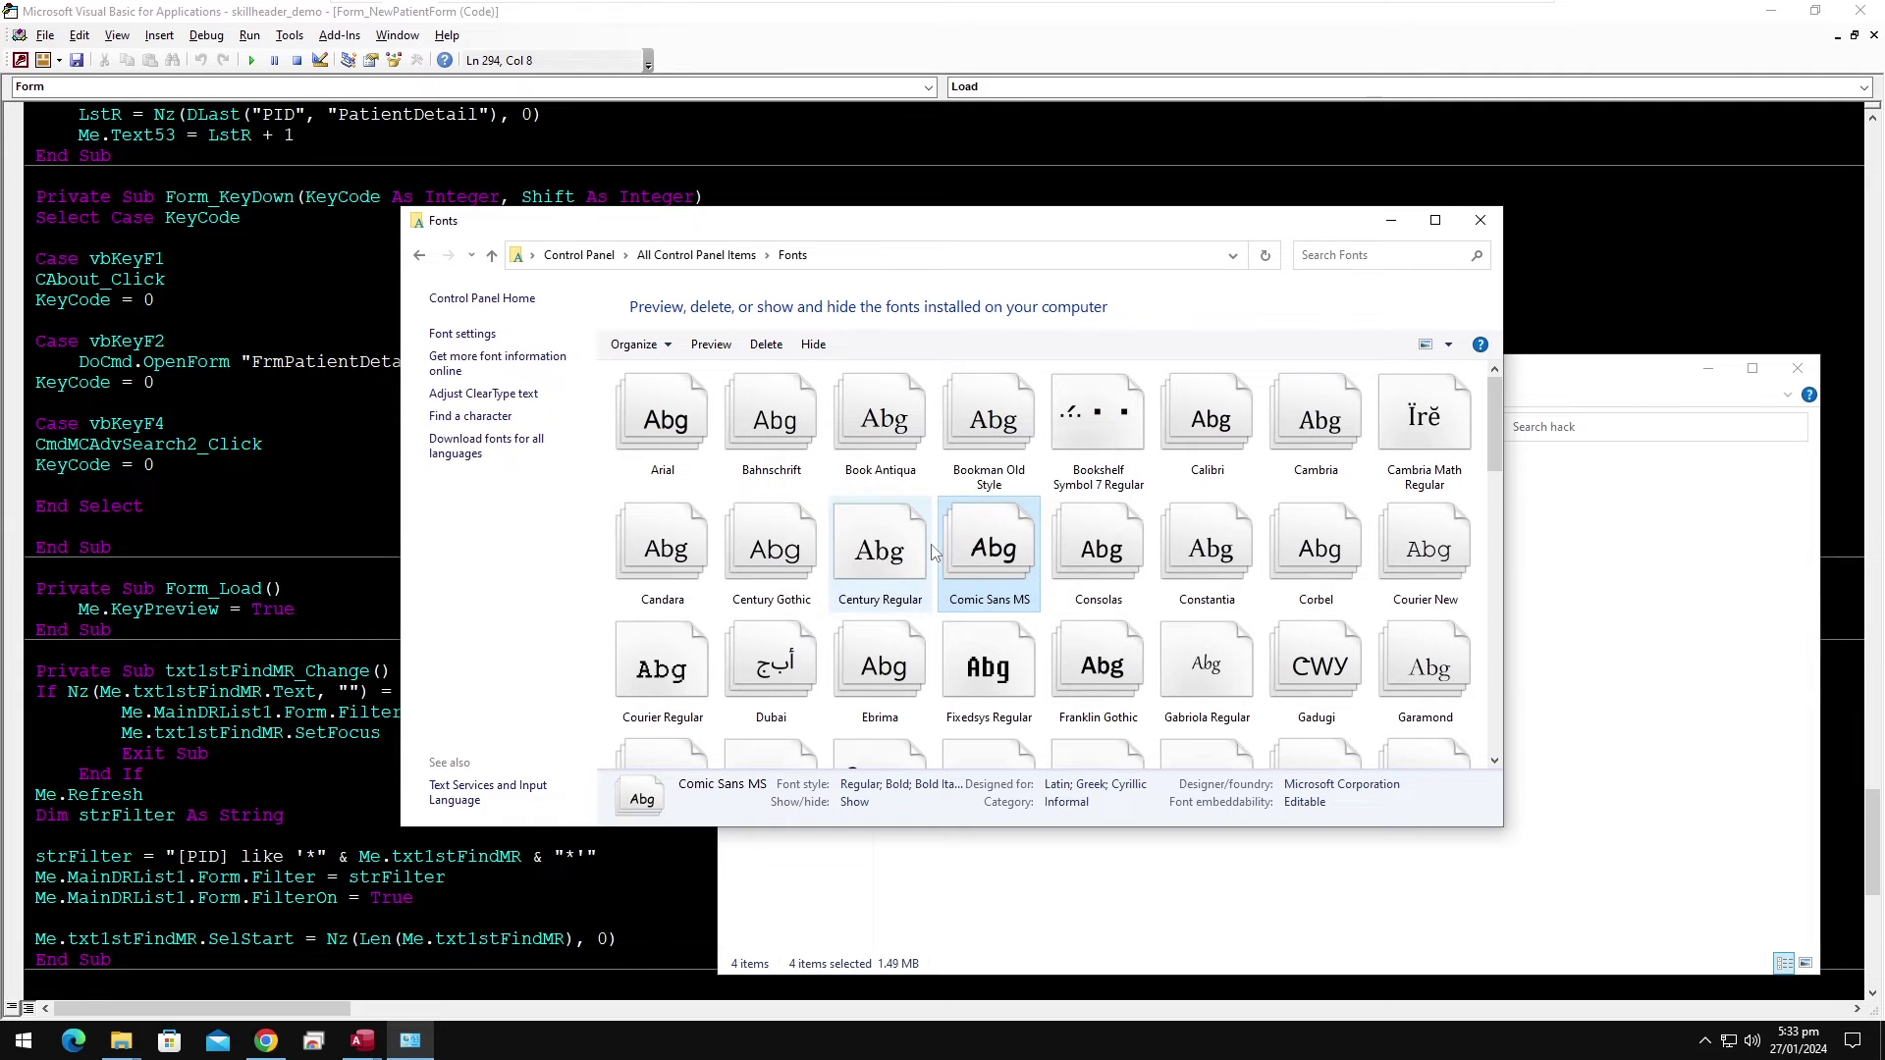
# Close the Fonts window and the hack folder window to return to the form module's code.
pyautogui.click(1479, 220)
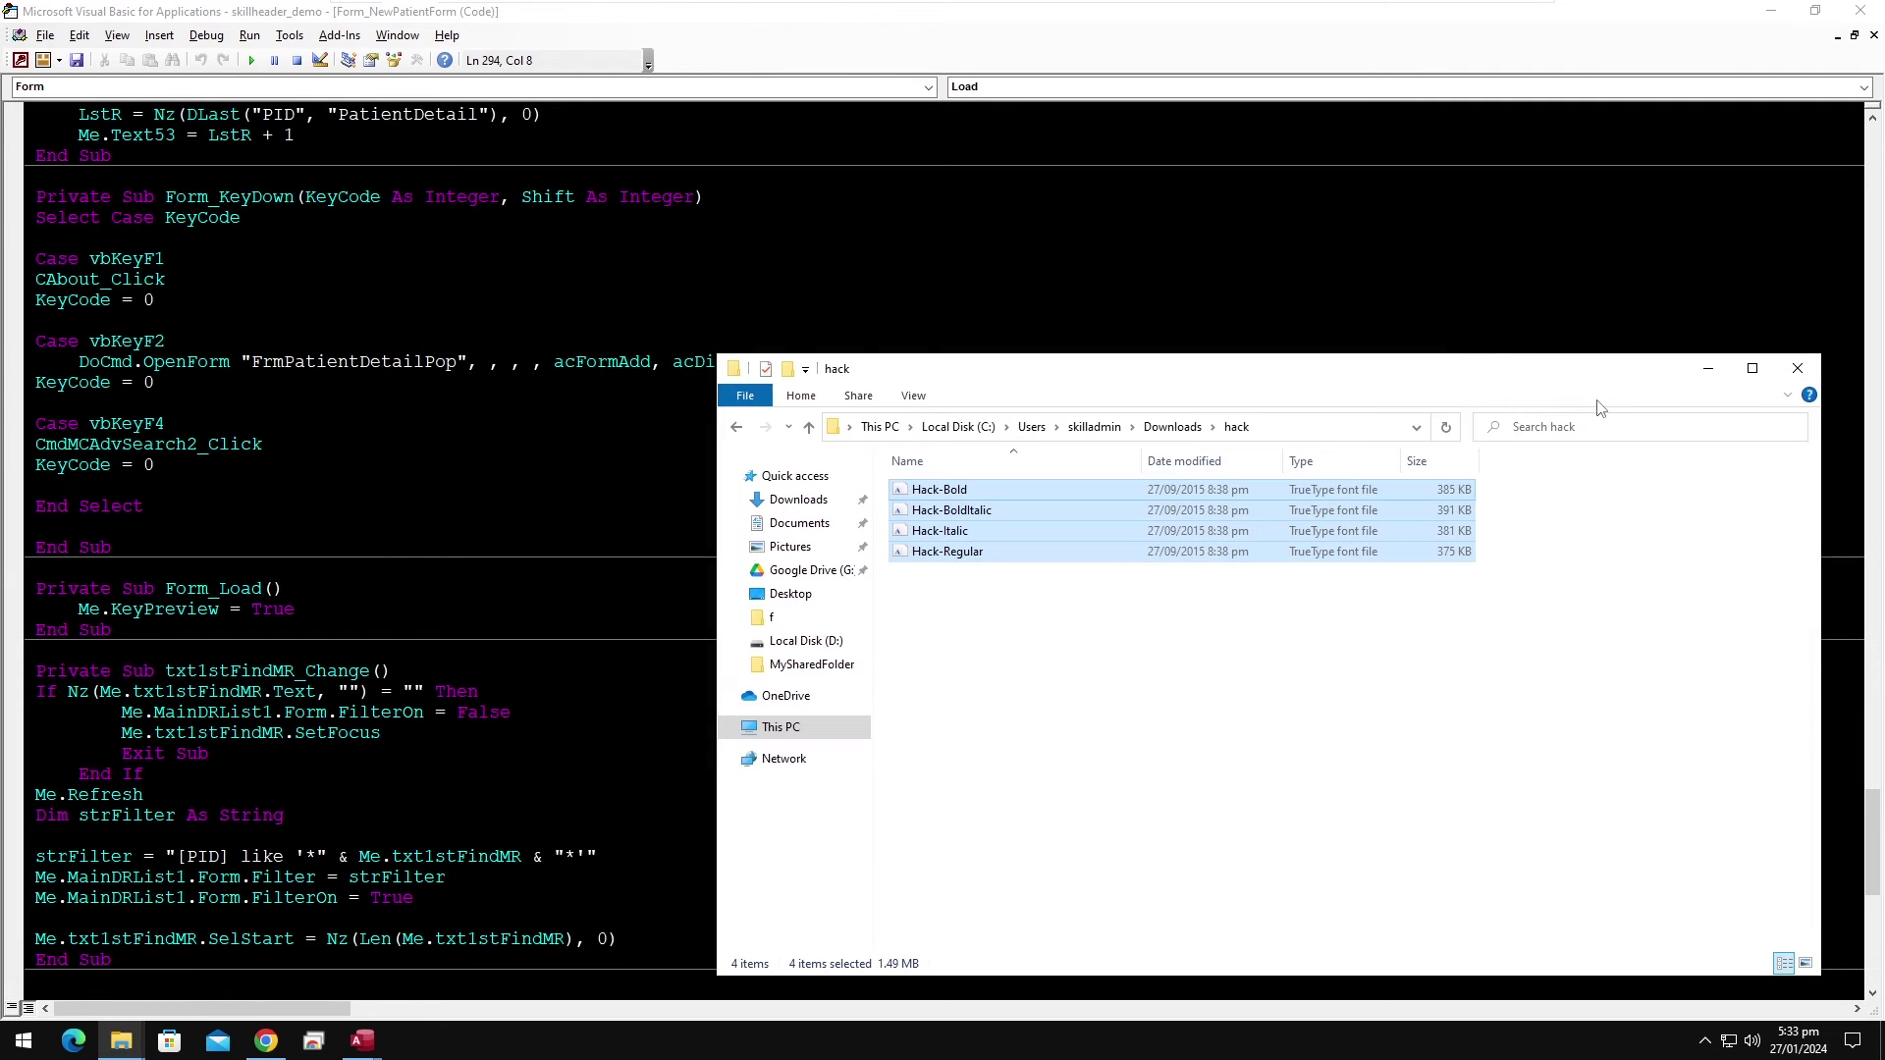
pyautogui.click(1796, 370)
pyautogui.scroll(3, 942, 550)
# Set the code editor's font to Hack Regular (Western) in the VBA options and apply it.
pyautogui.hotkey('alt', 't')
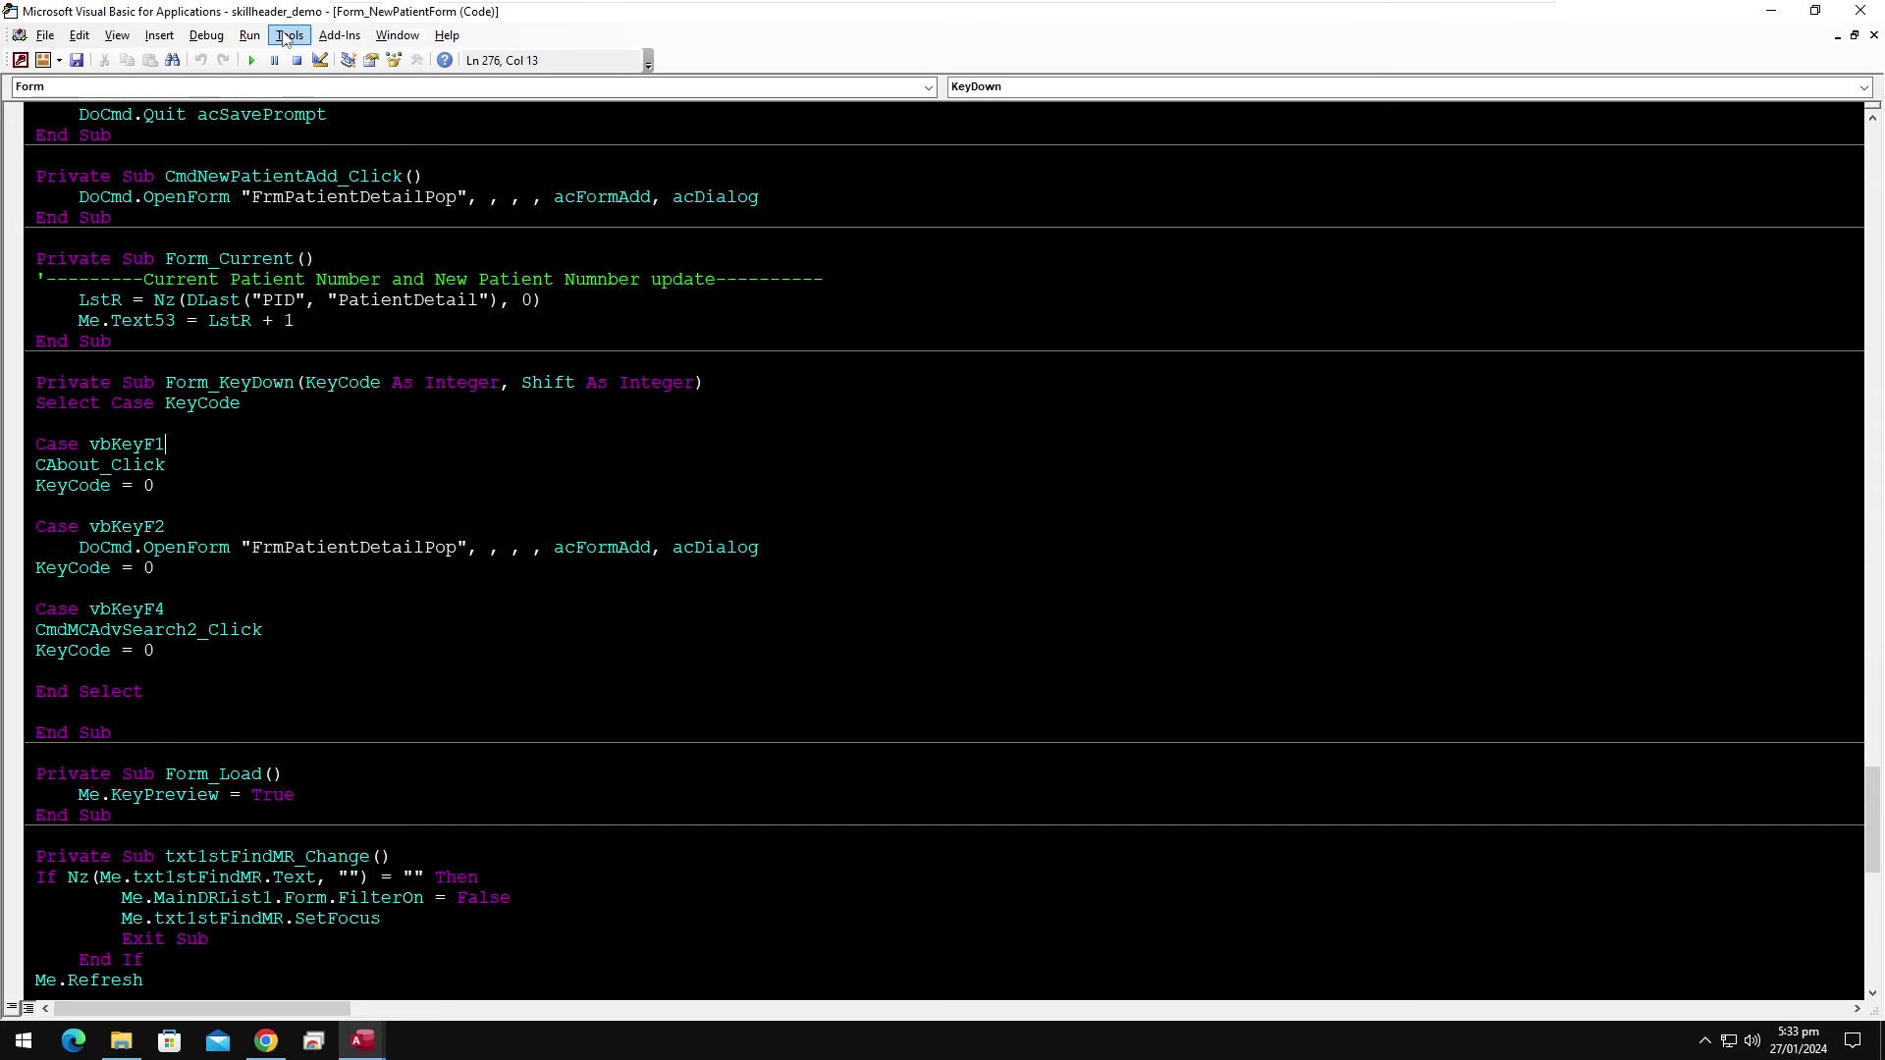
pyautogui.press('o')
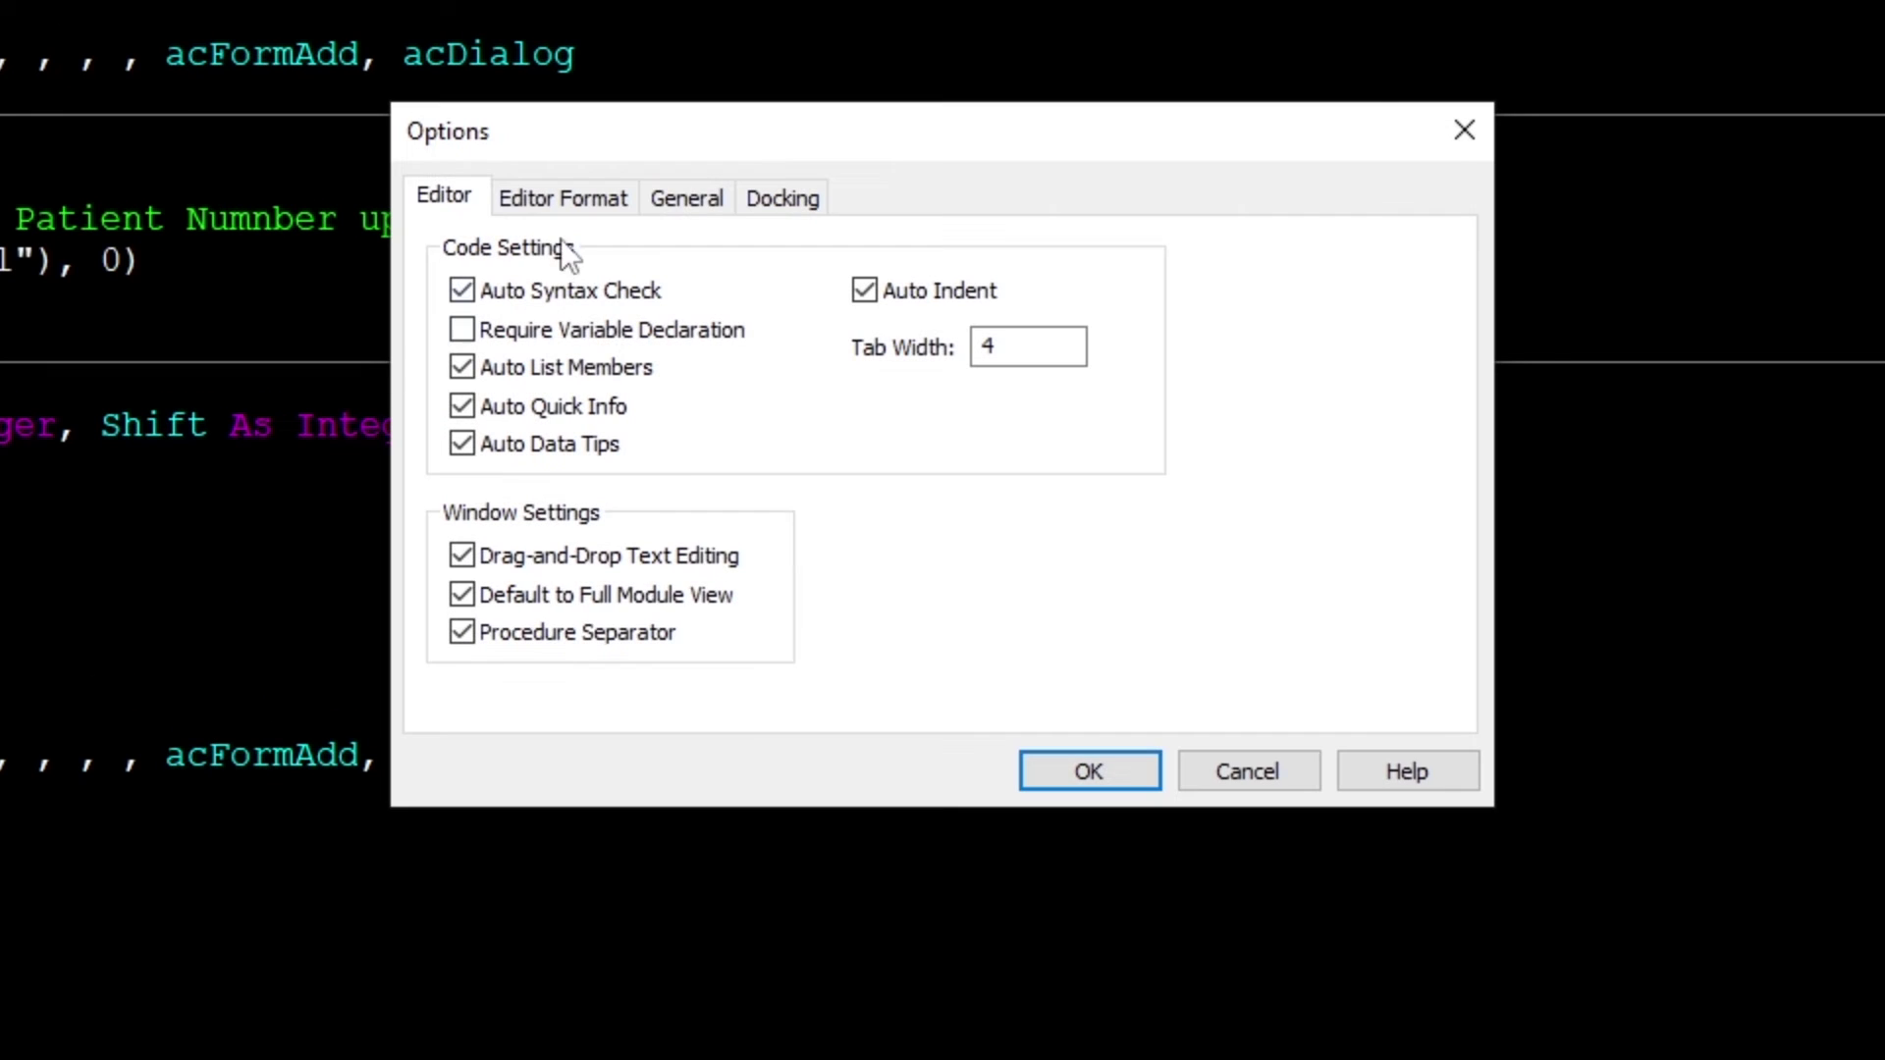
pyautogui.click(589, 196)
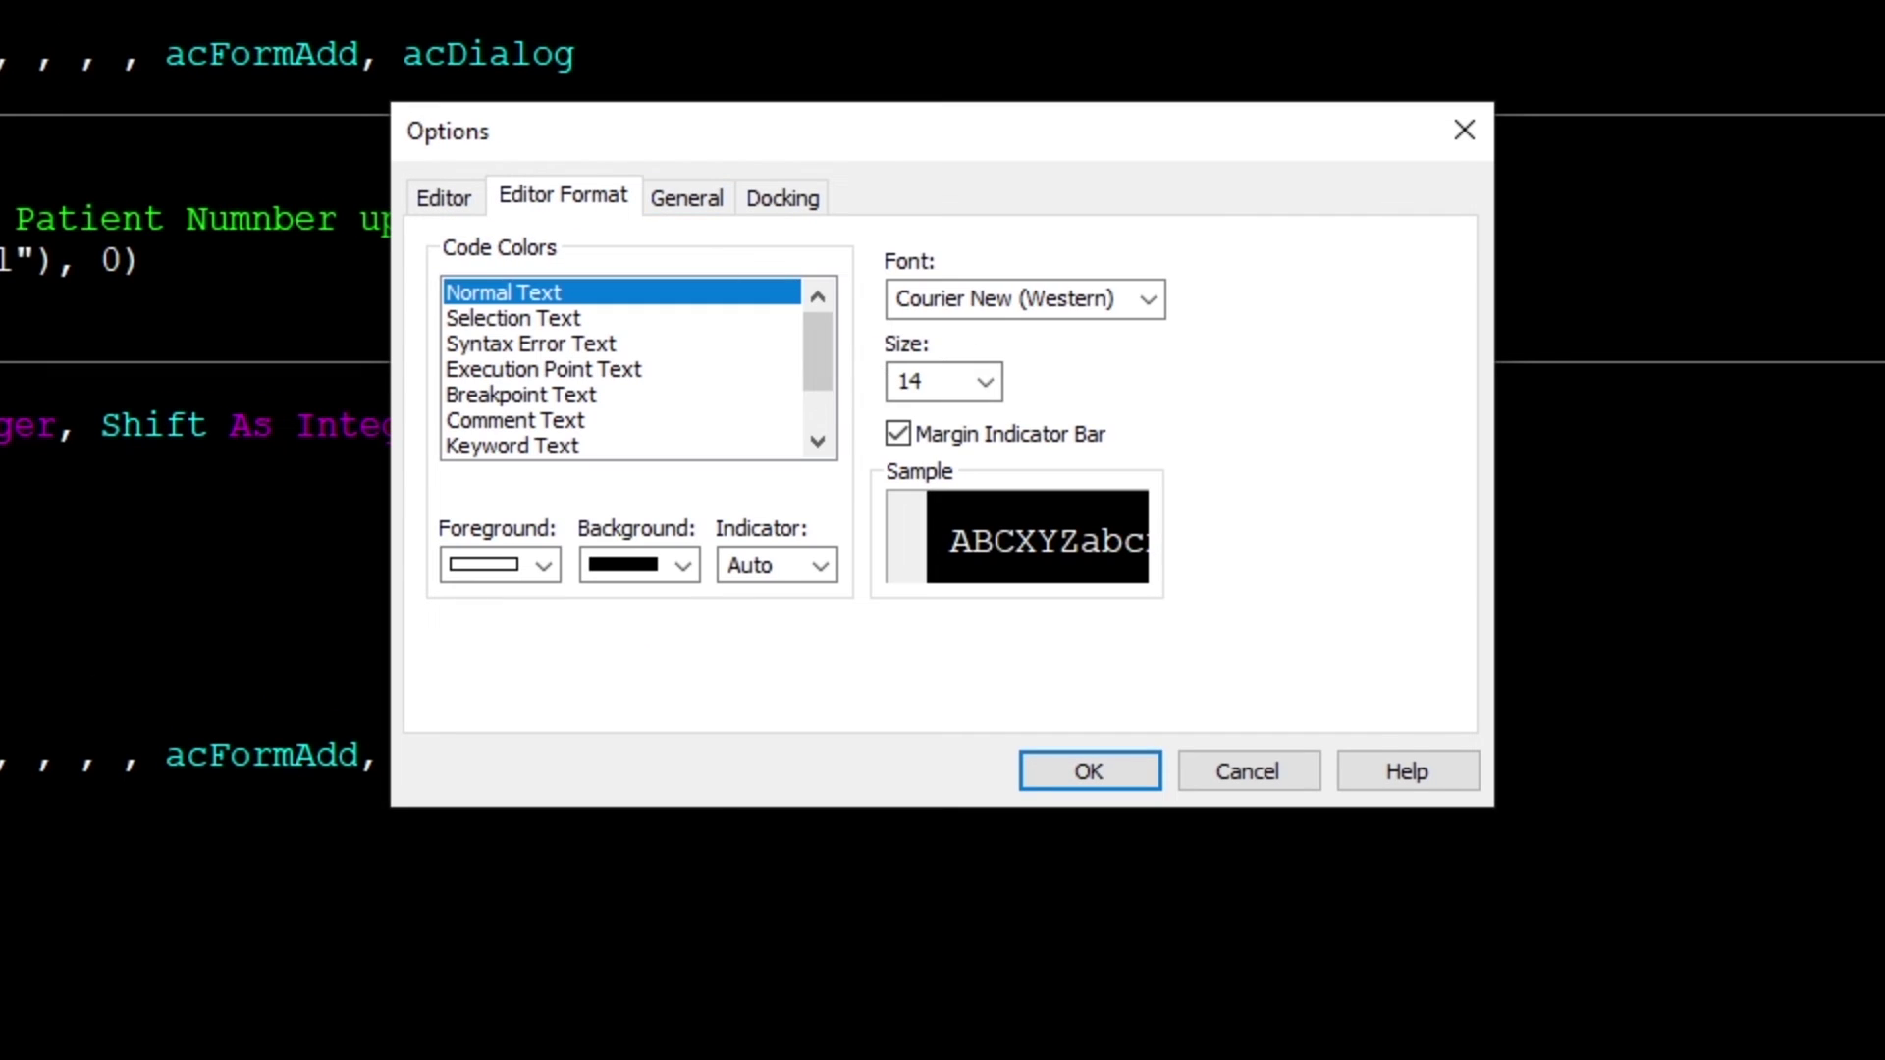
pyautogui.click(1116, 299)
pyautogui.write('h')
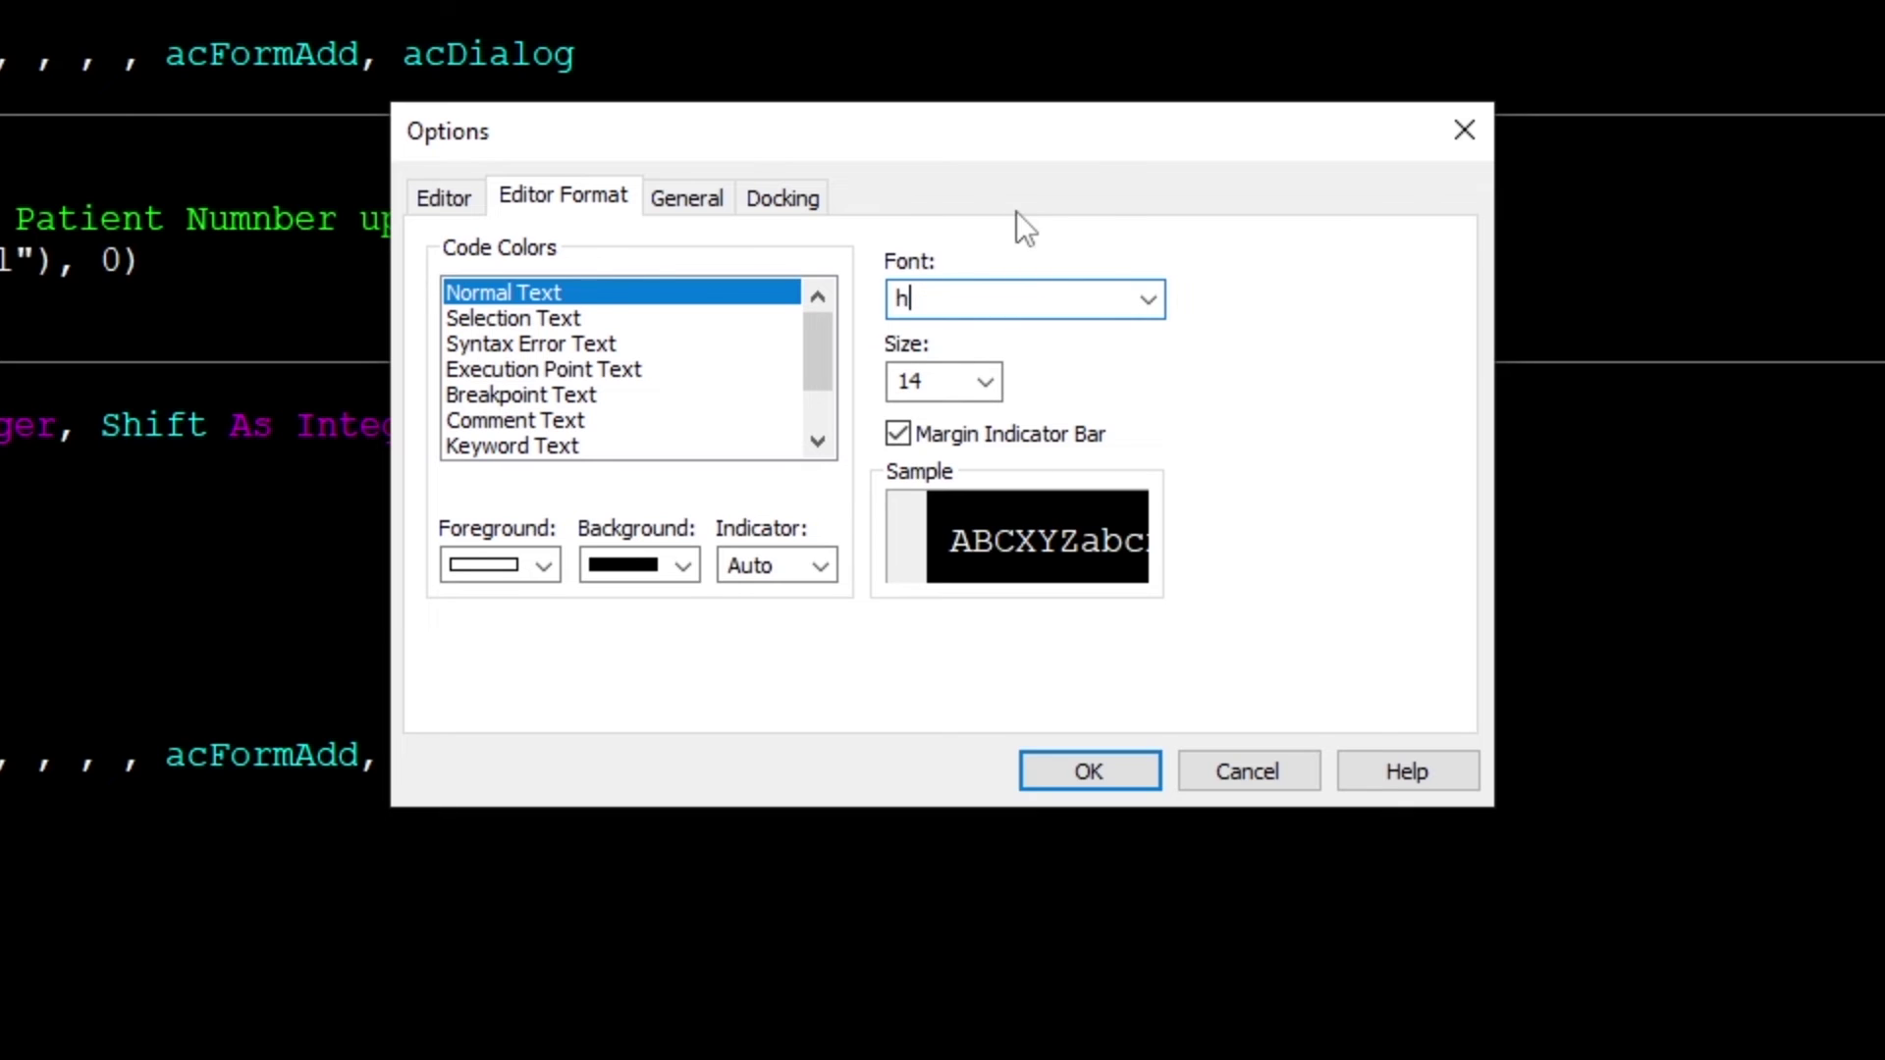
pyautogui.click(1148, 299)
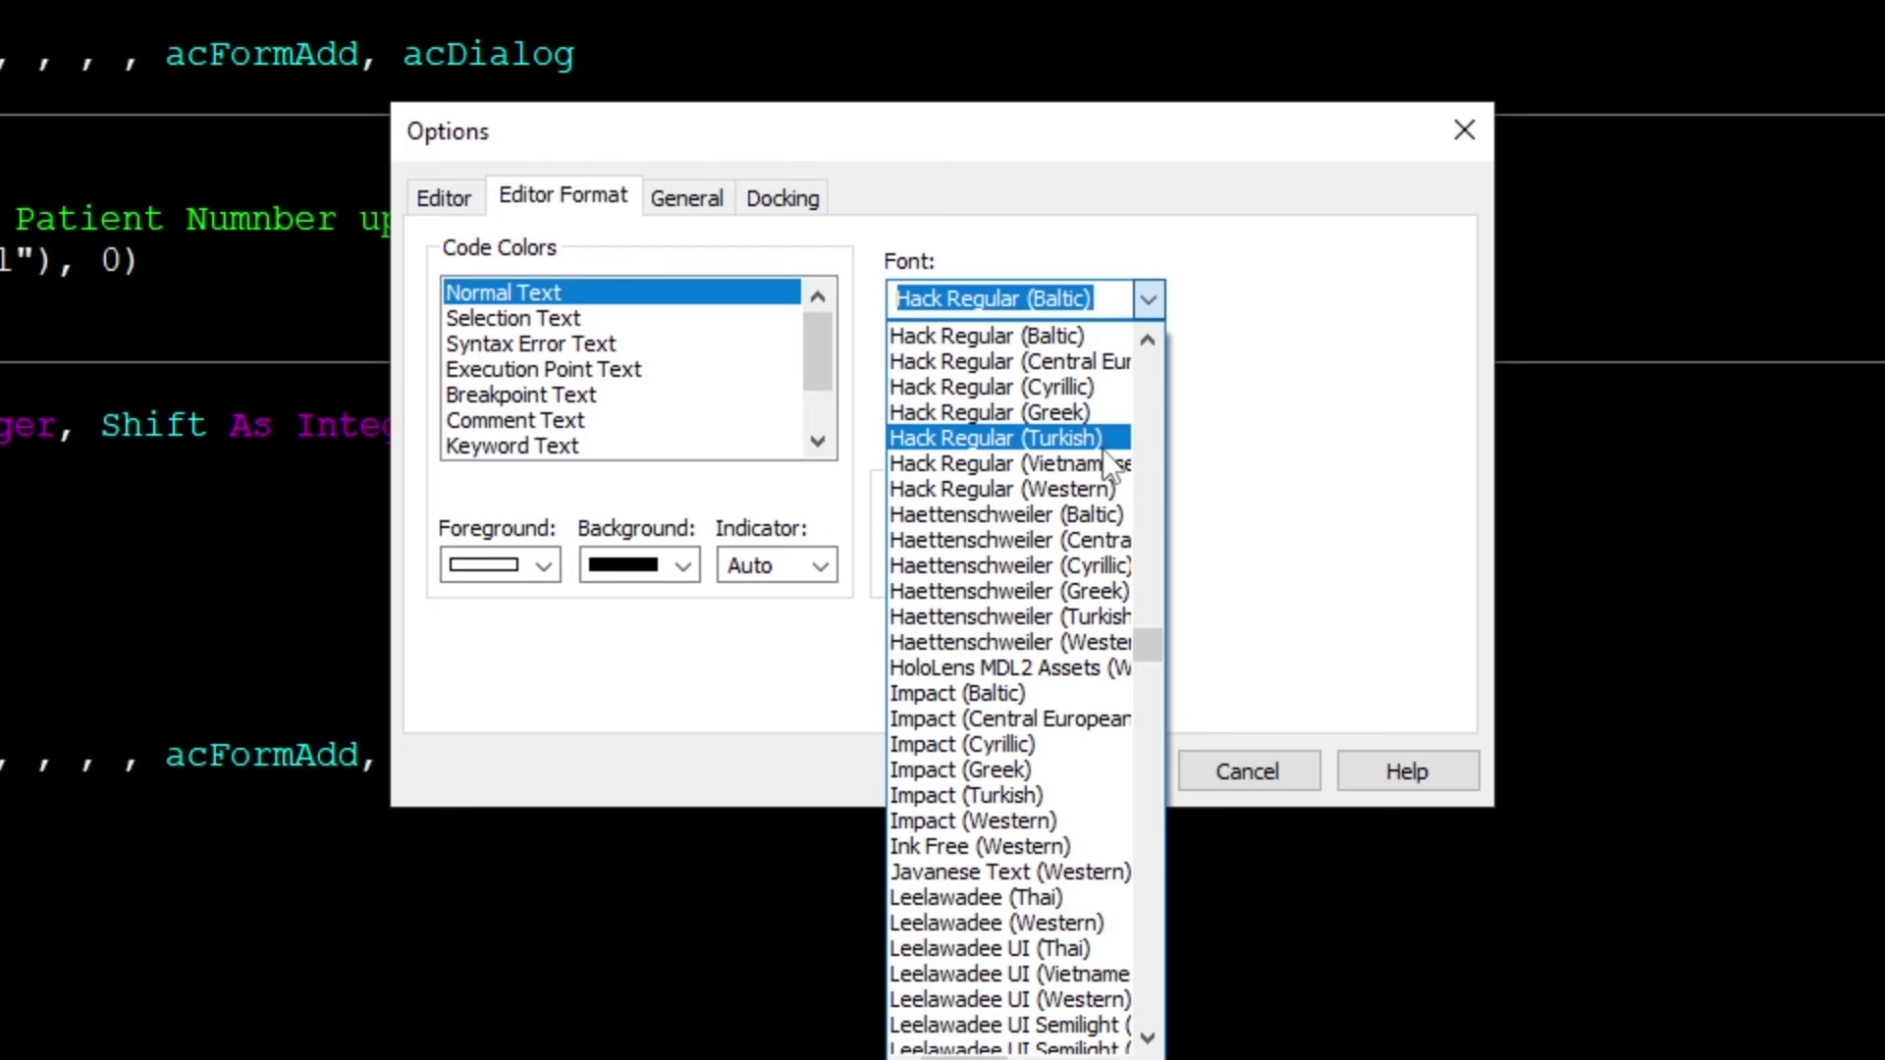
pyautogui.click(1093, 489)
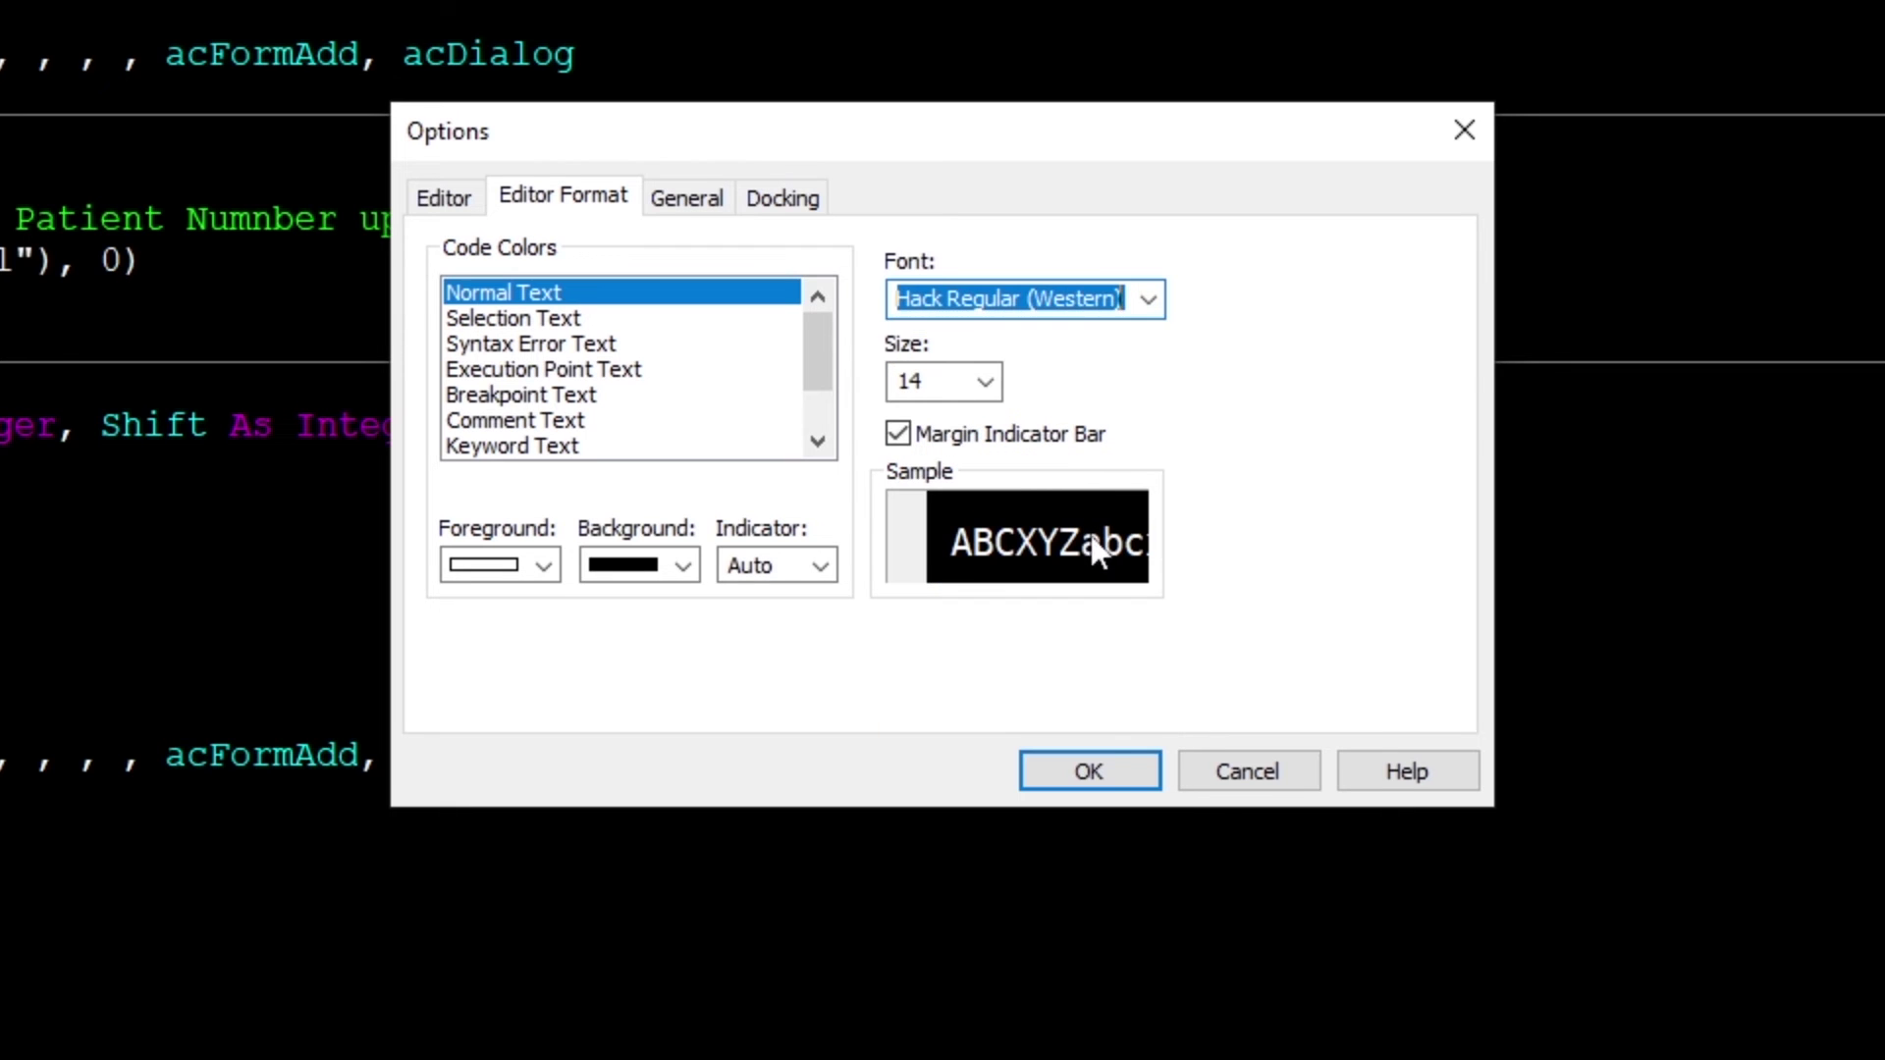
pyautogui.click(1105, 776)
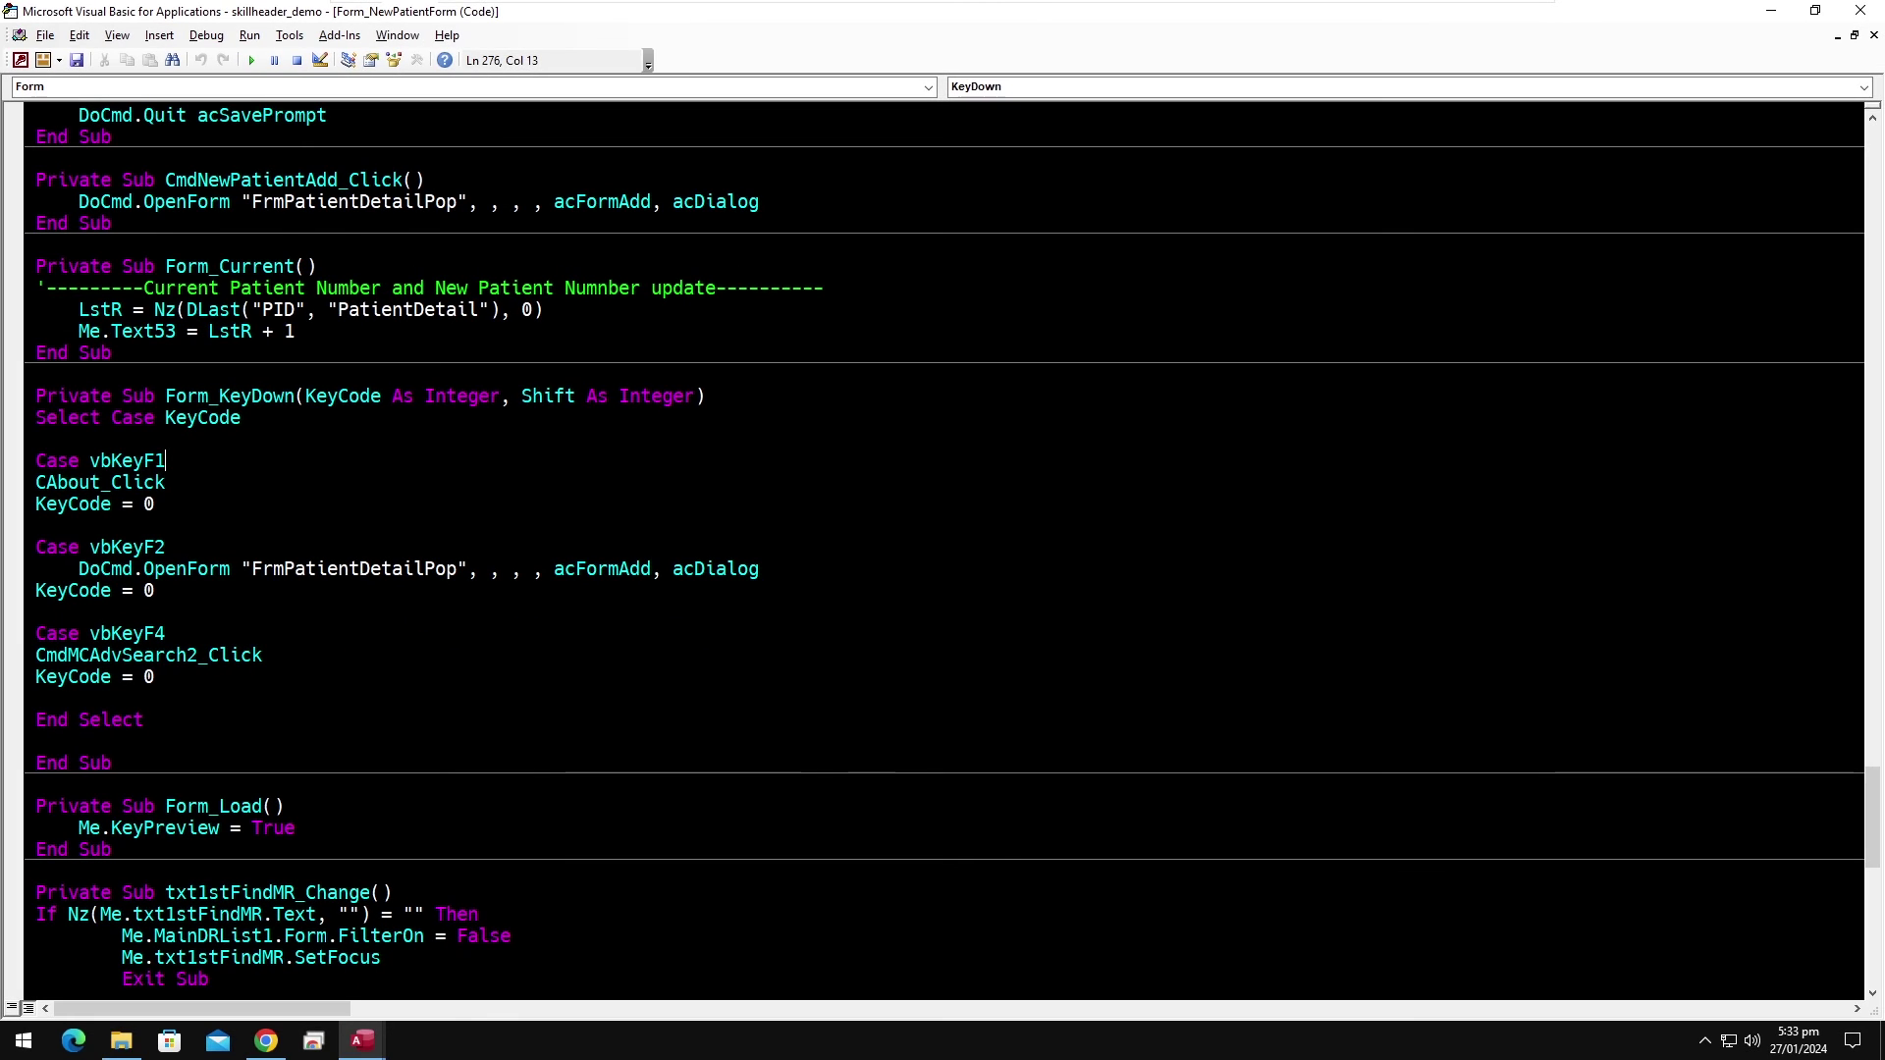
# Reduce the code editor's font size to 12 in the editor format options and apply it.
pyautogui.click(289, 35)
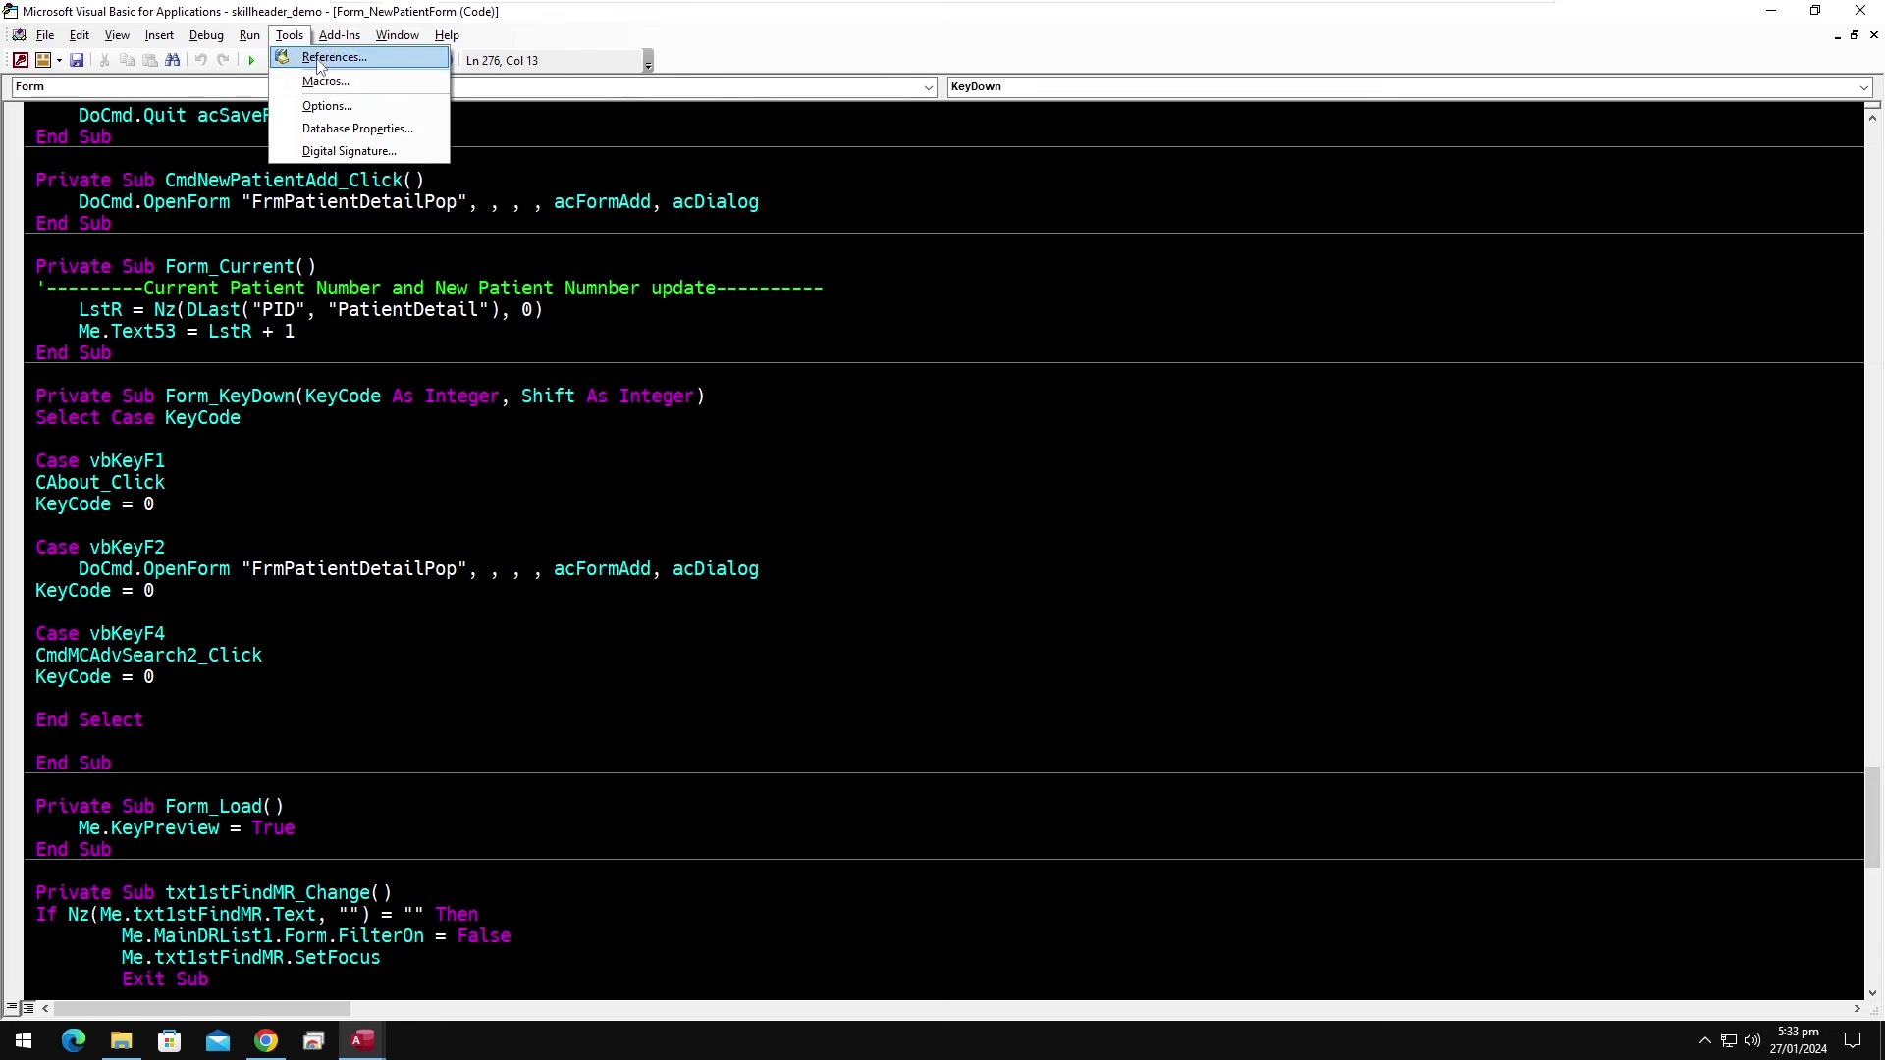
pyautogui.click(346, 101)
pyautogui.click(815, 270)
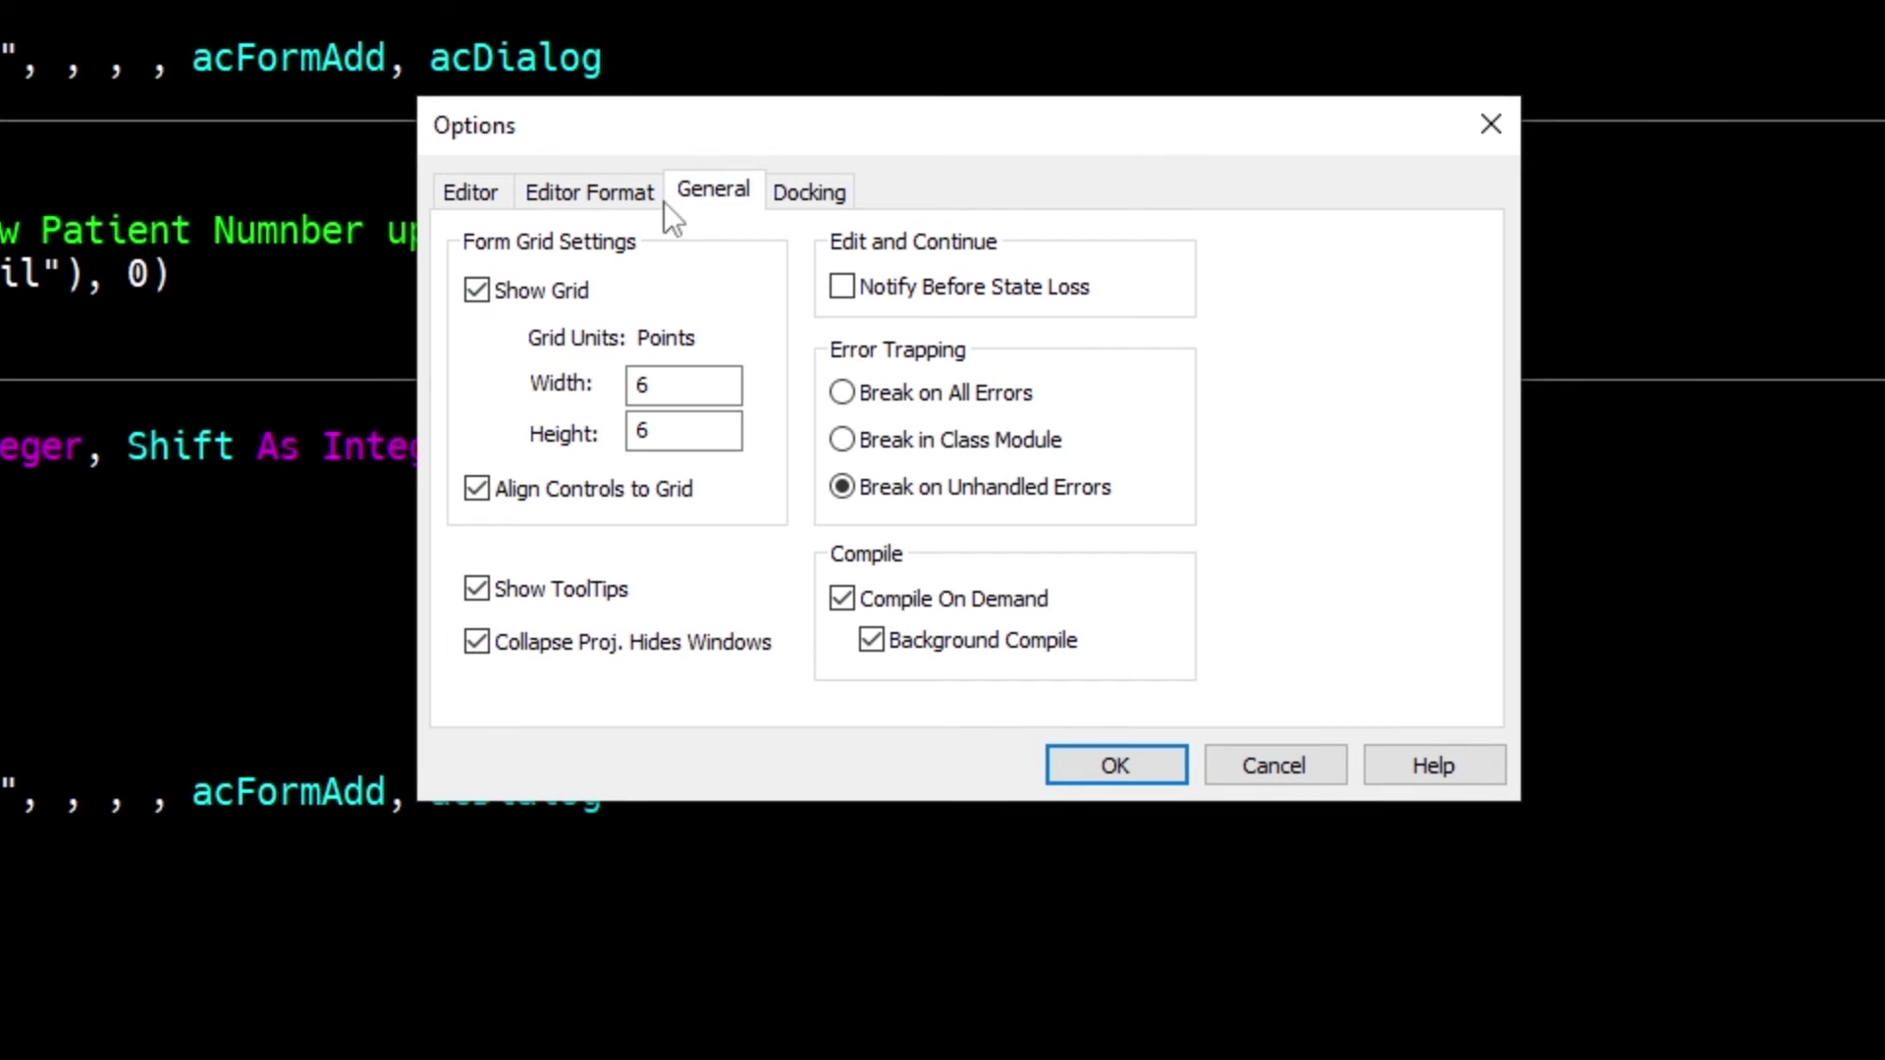
pyautogui.click(773, 274)
pyautogui.click(1010, 377)
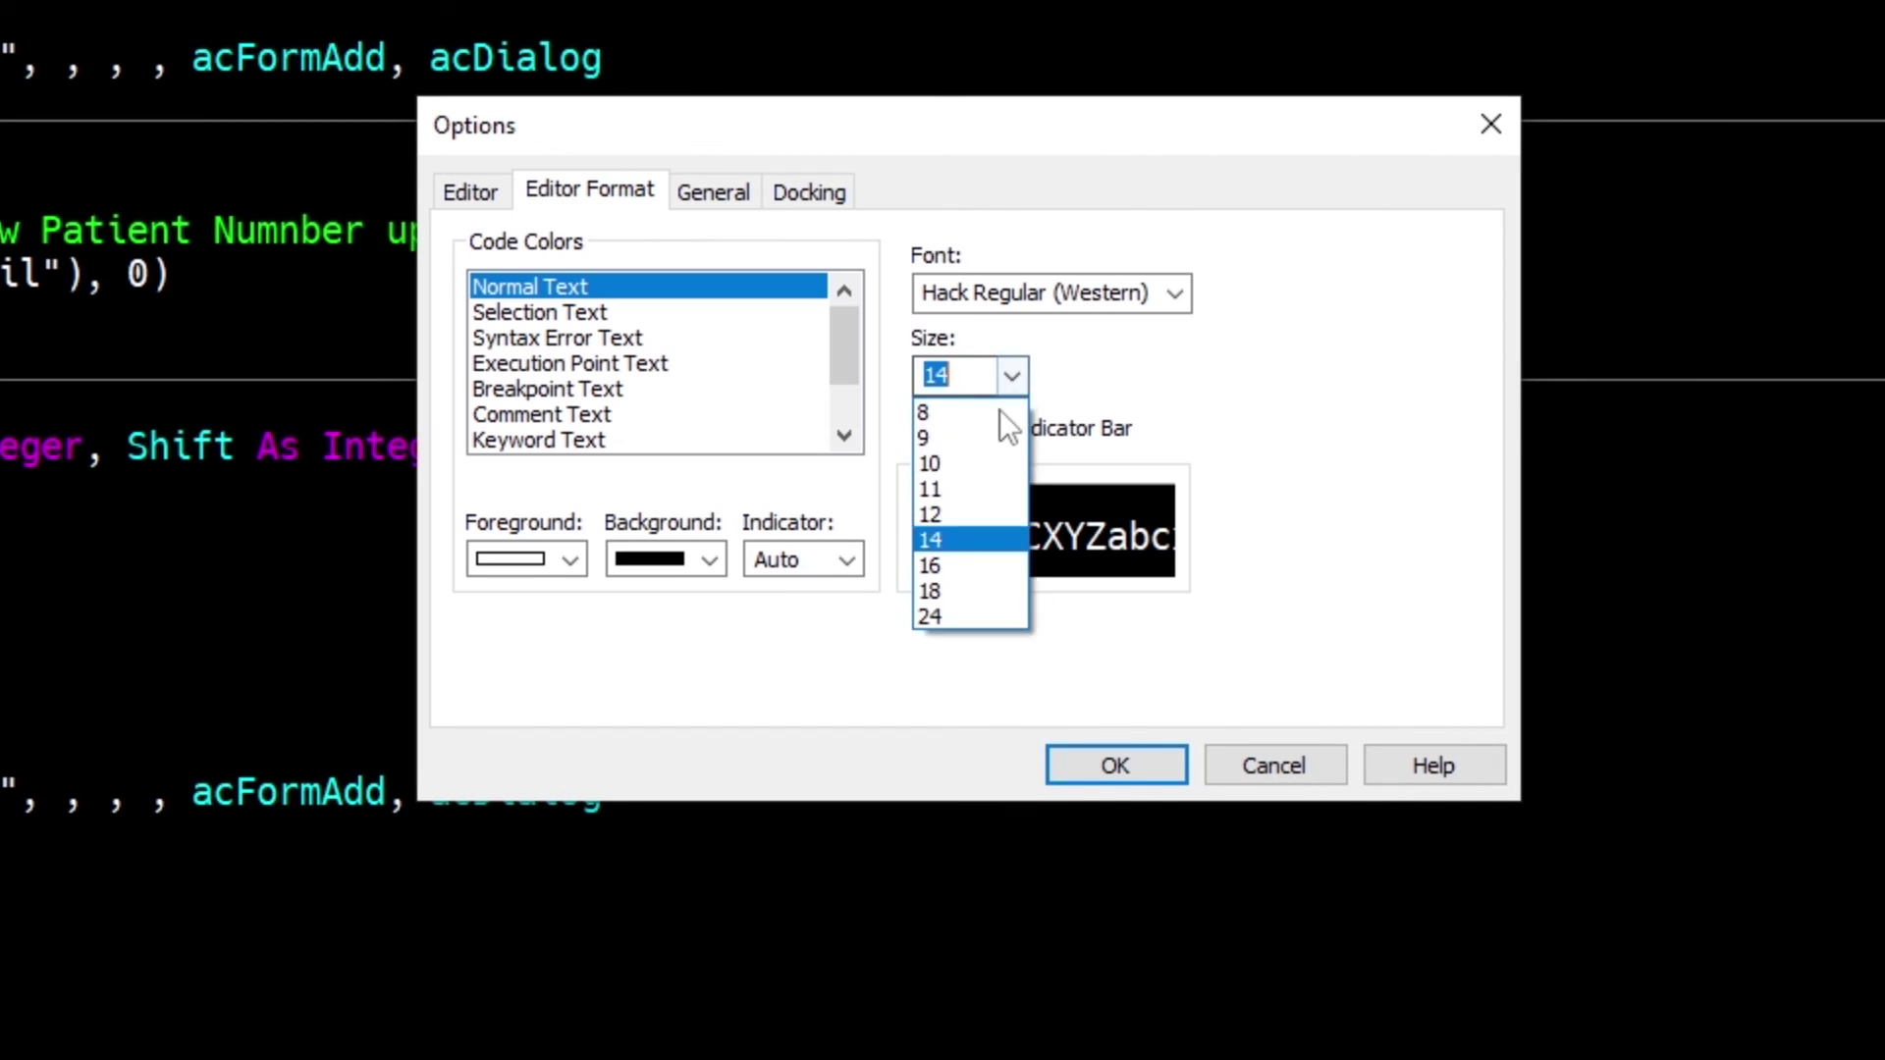
pyautogui.click(974, 512)
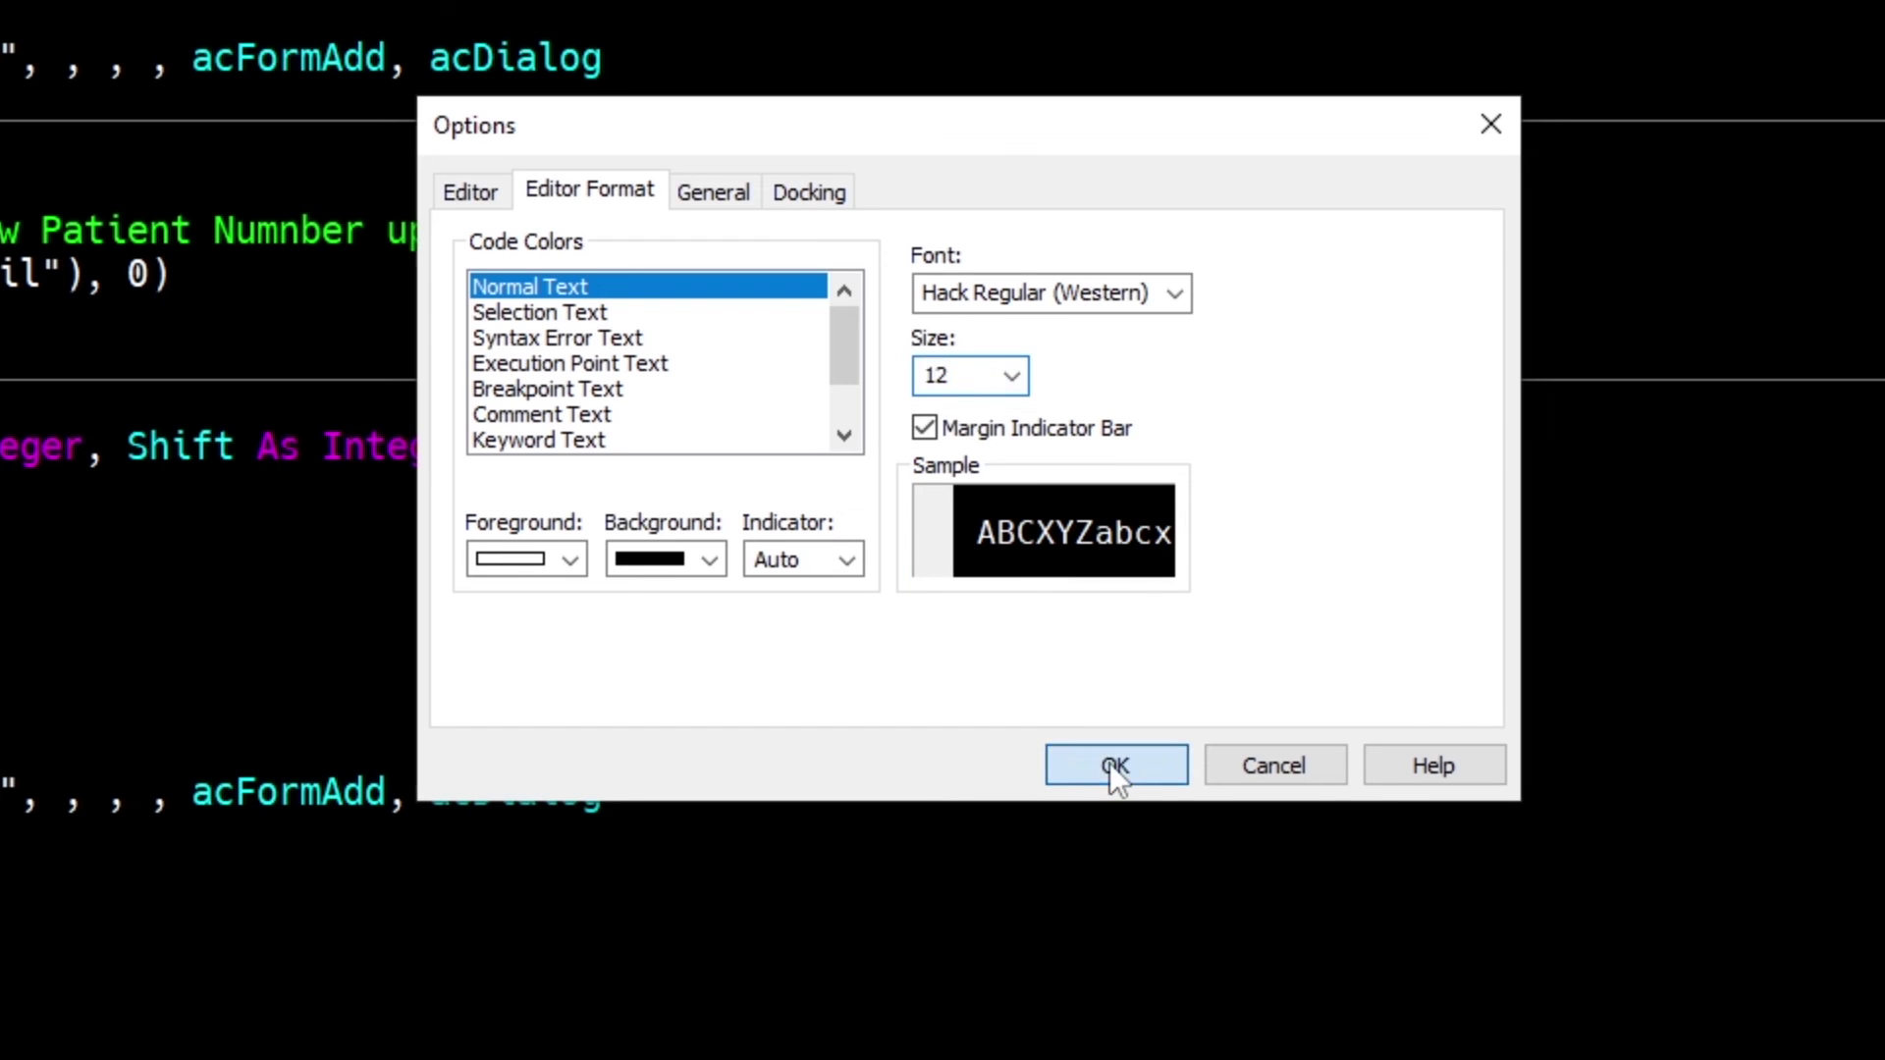
pyautogui.click(1110, 766)
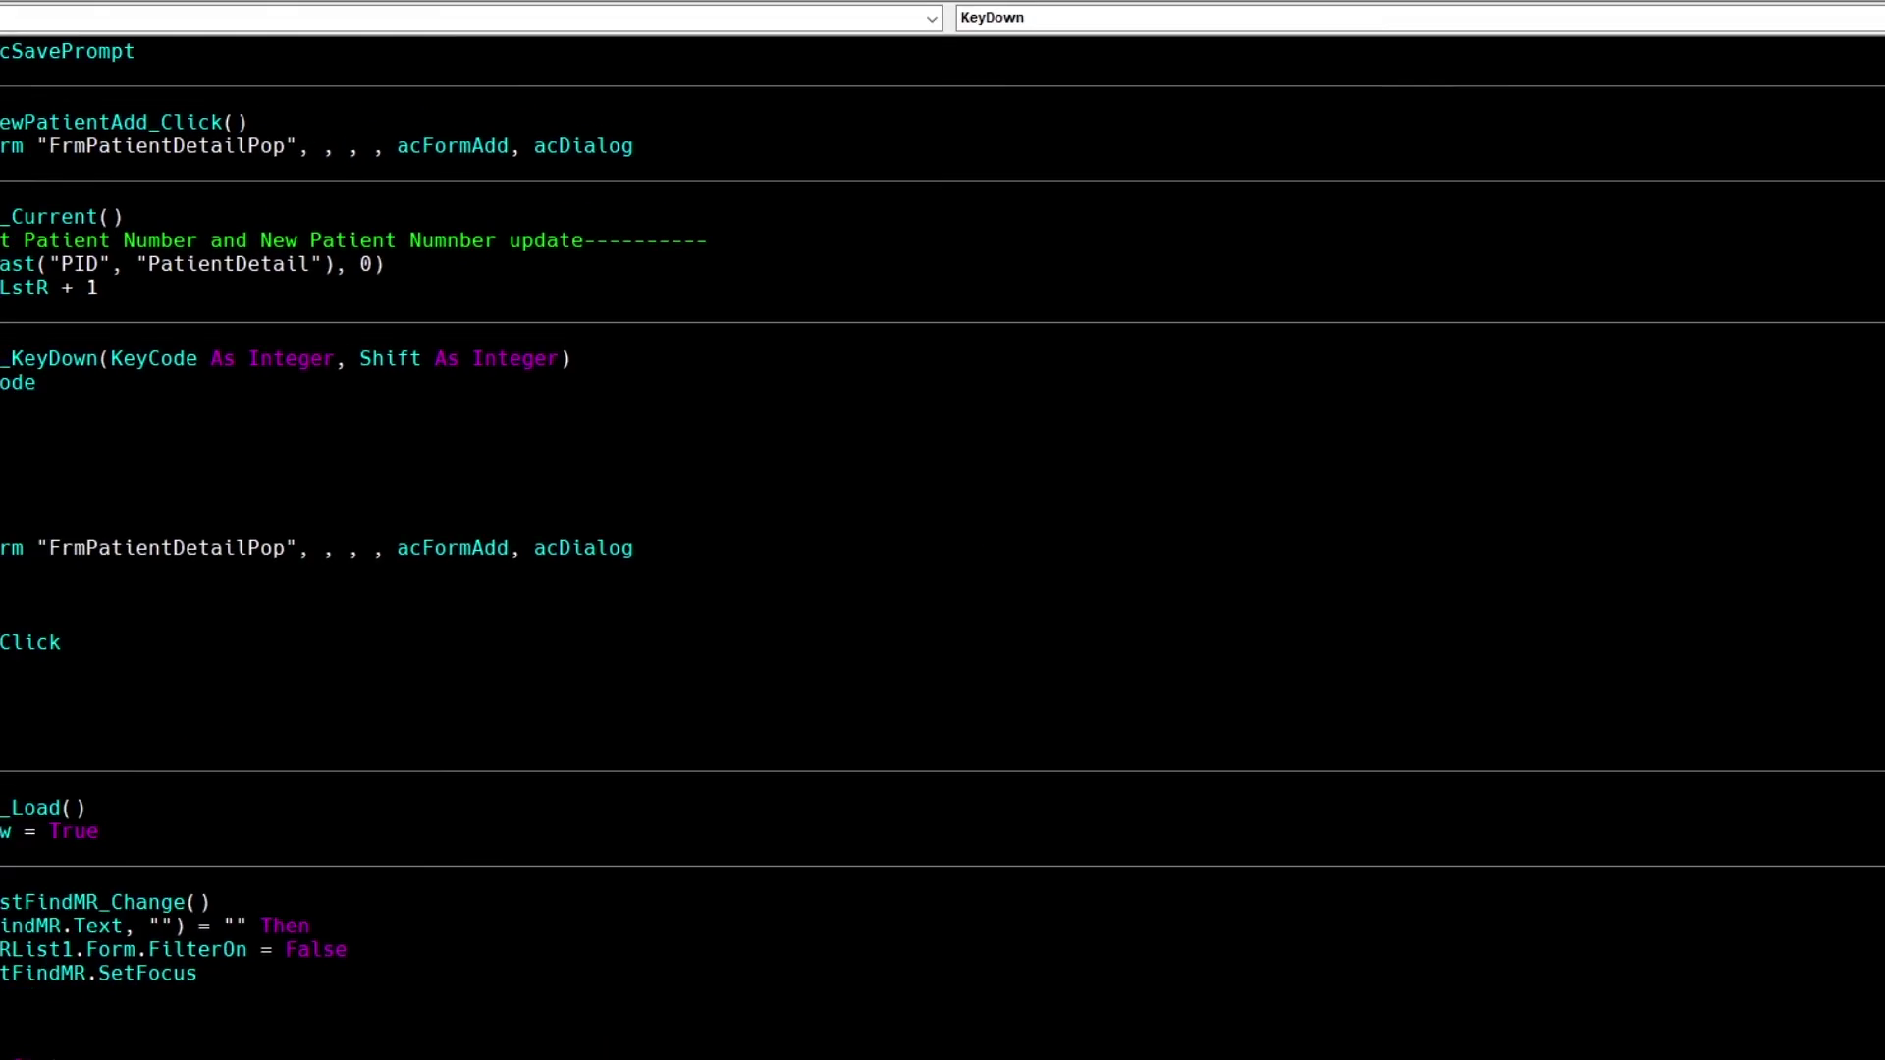
pyautogui.scroll(-1, 942, 549)
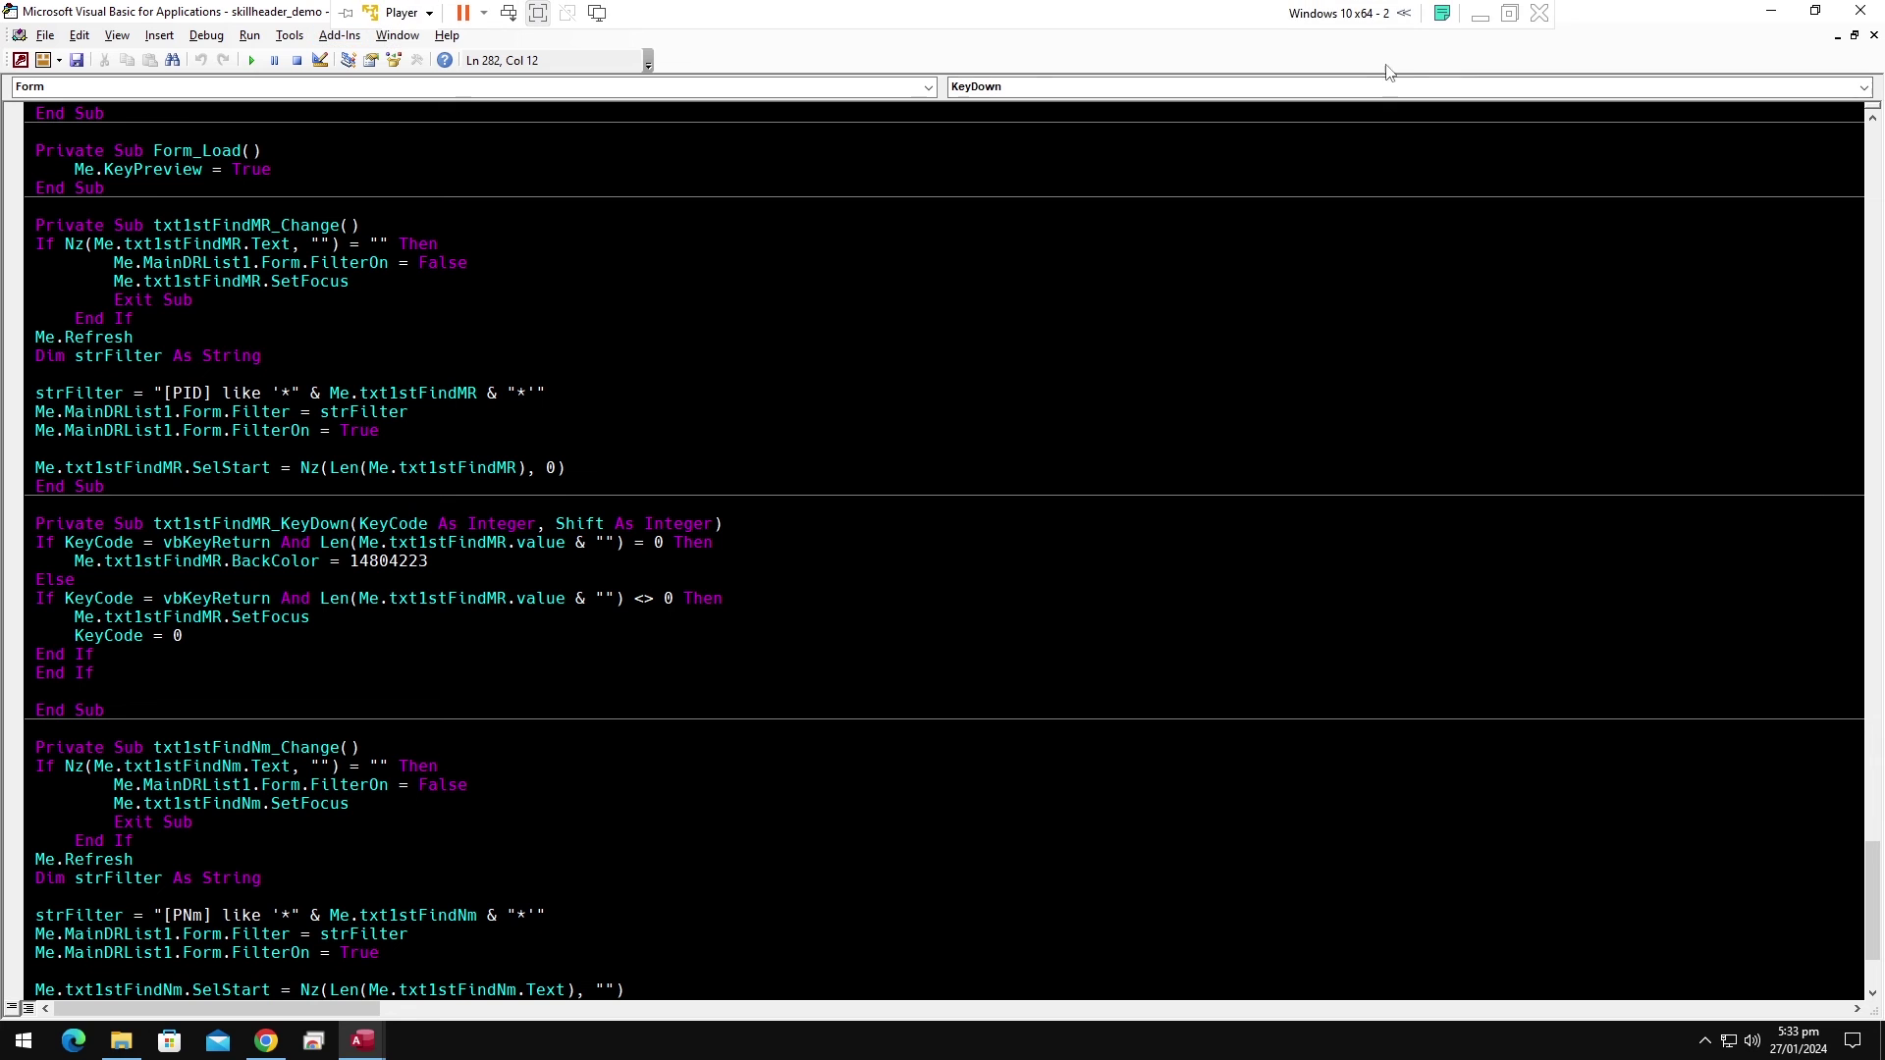
# Un-maximize and close the code window, and reopen it from the On Click event procedure of the CmdNewPatientAdd button.
pyautogui.doubleClick(1632, 21)
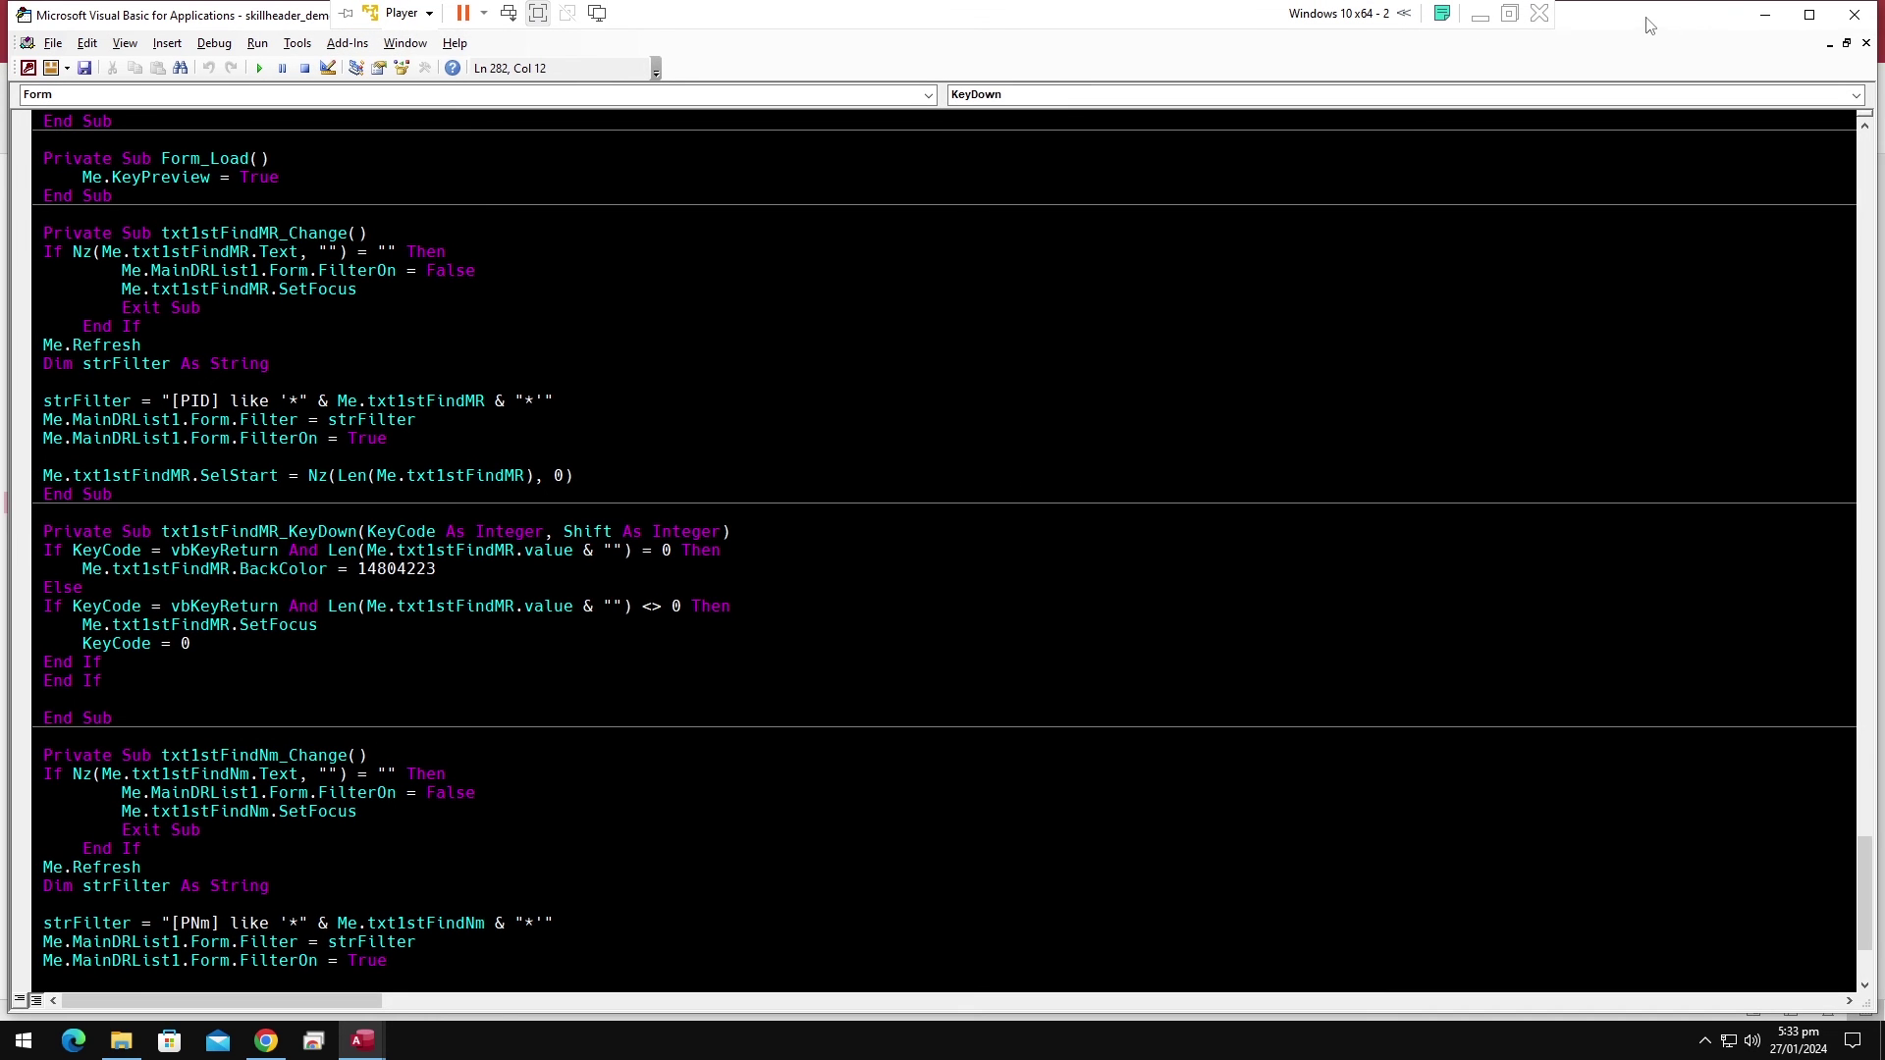
pyautogui.moveTo(1650, 26); pyautogui.dragTo(1525, 149)
pyautogui.click(1729, 137)
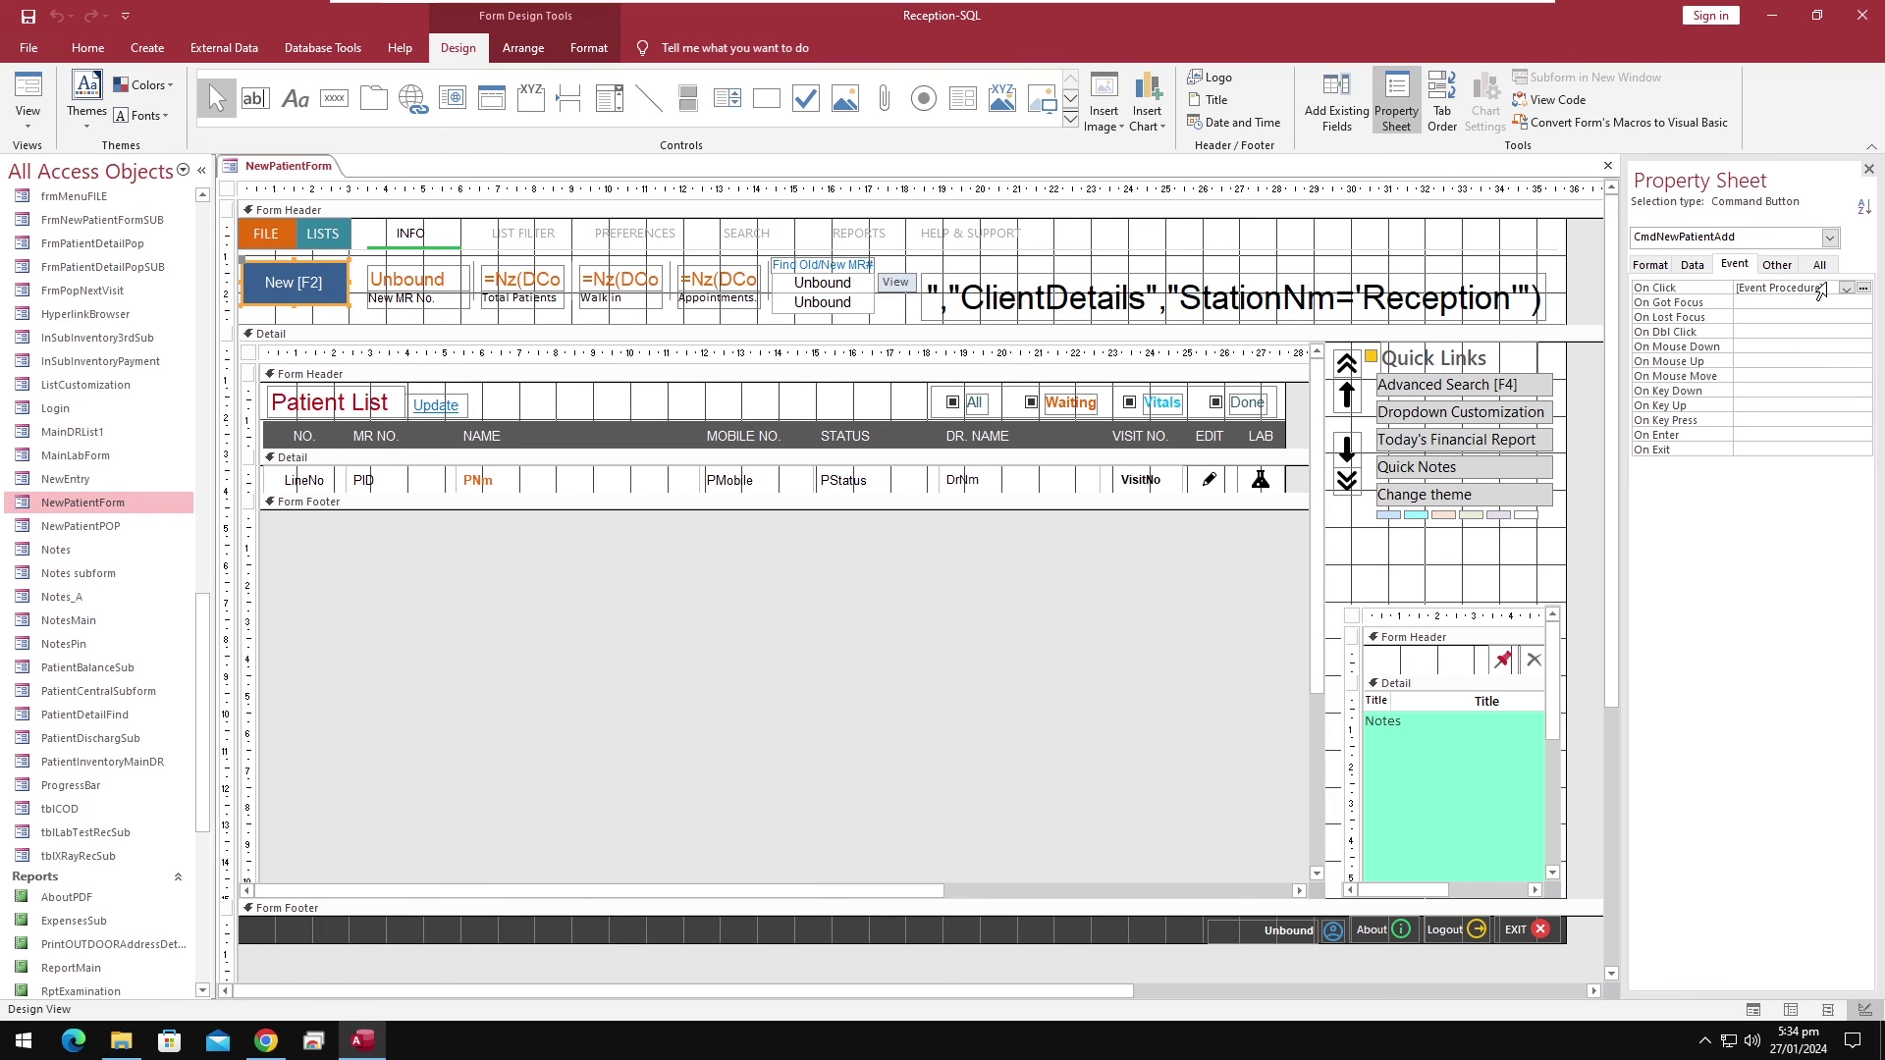
pyautogui.click(1863, 289)
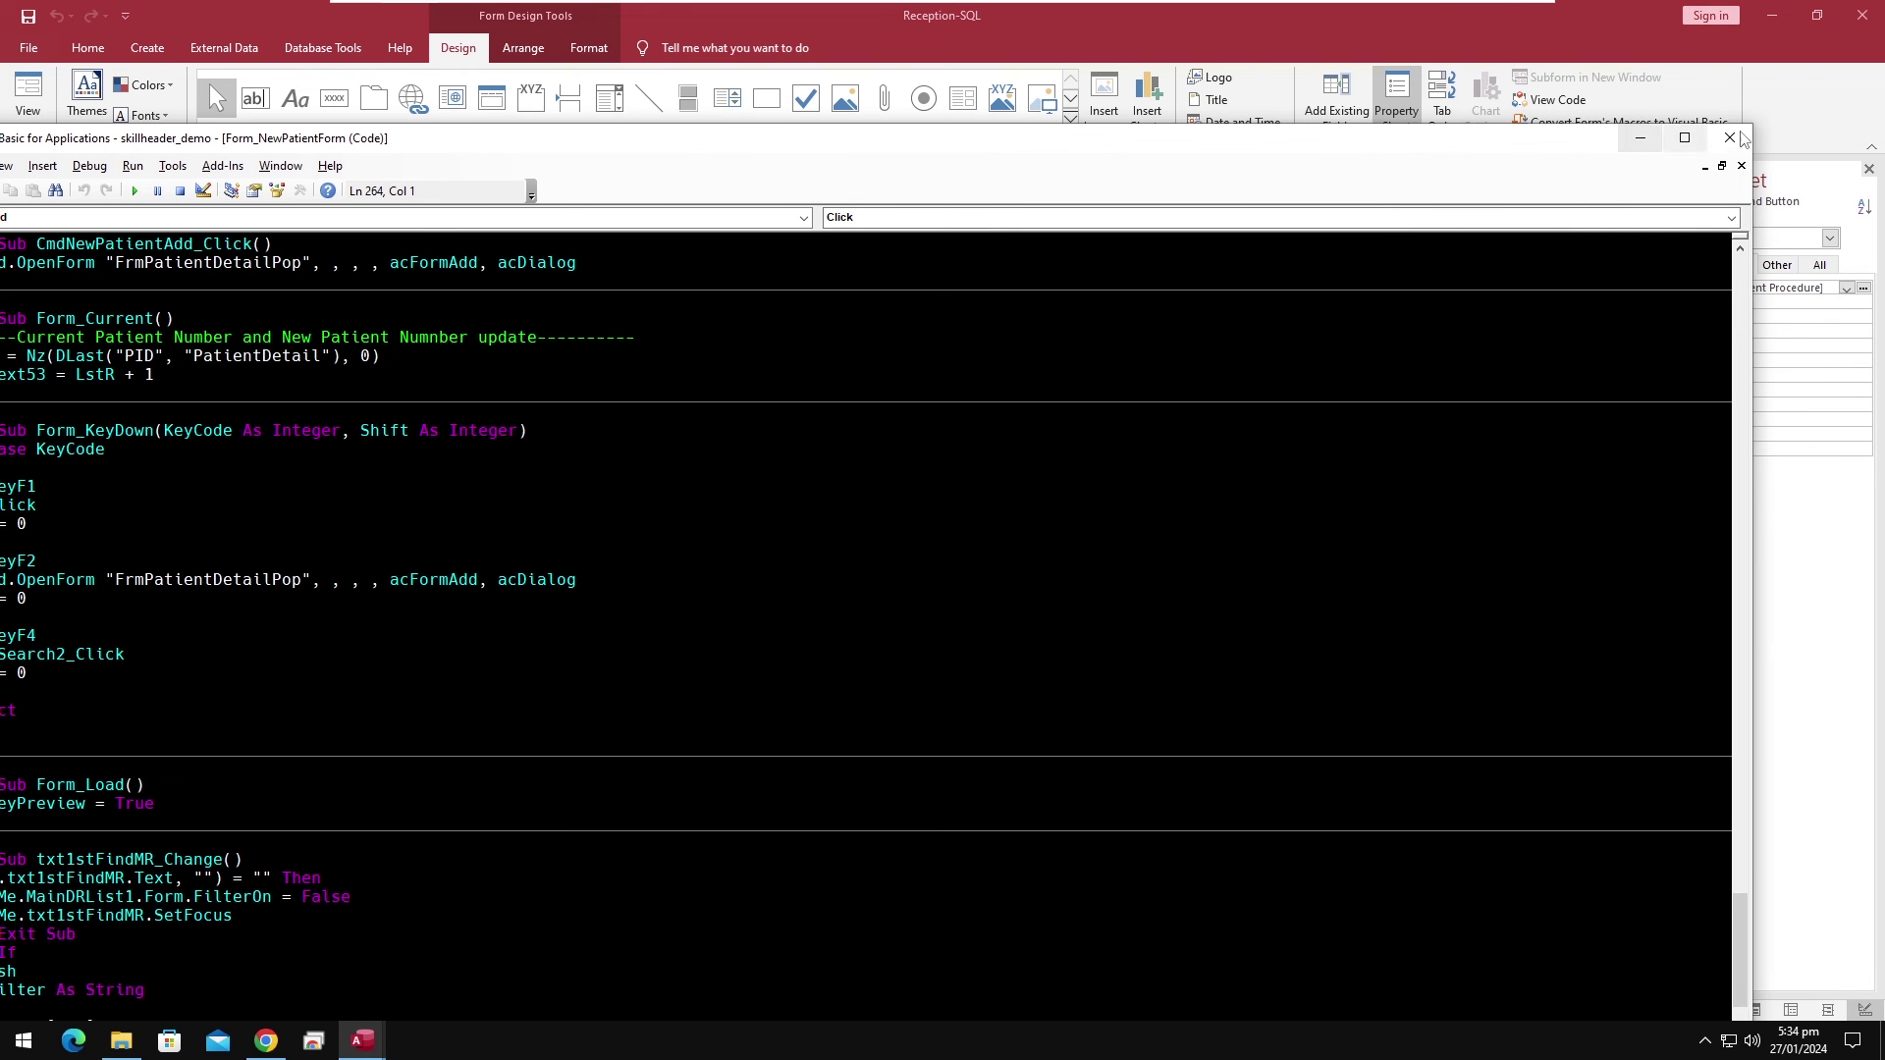
pyautogui.moveTo(1378, 138); pyautogui.dragTo(1257, 119)
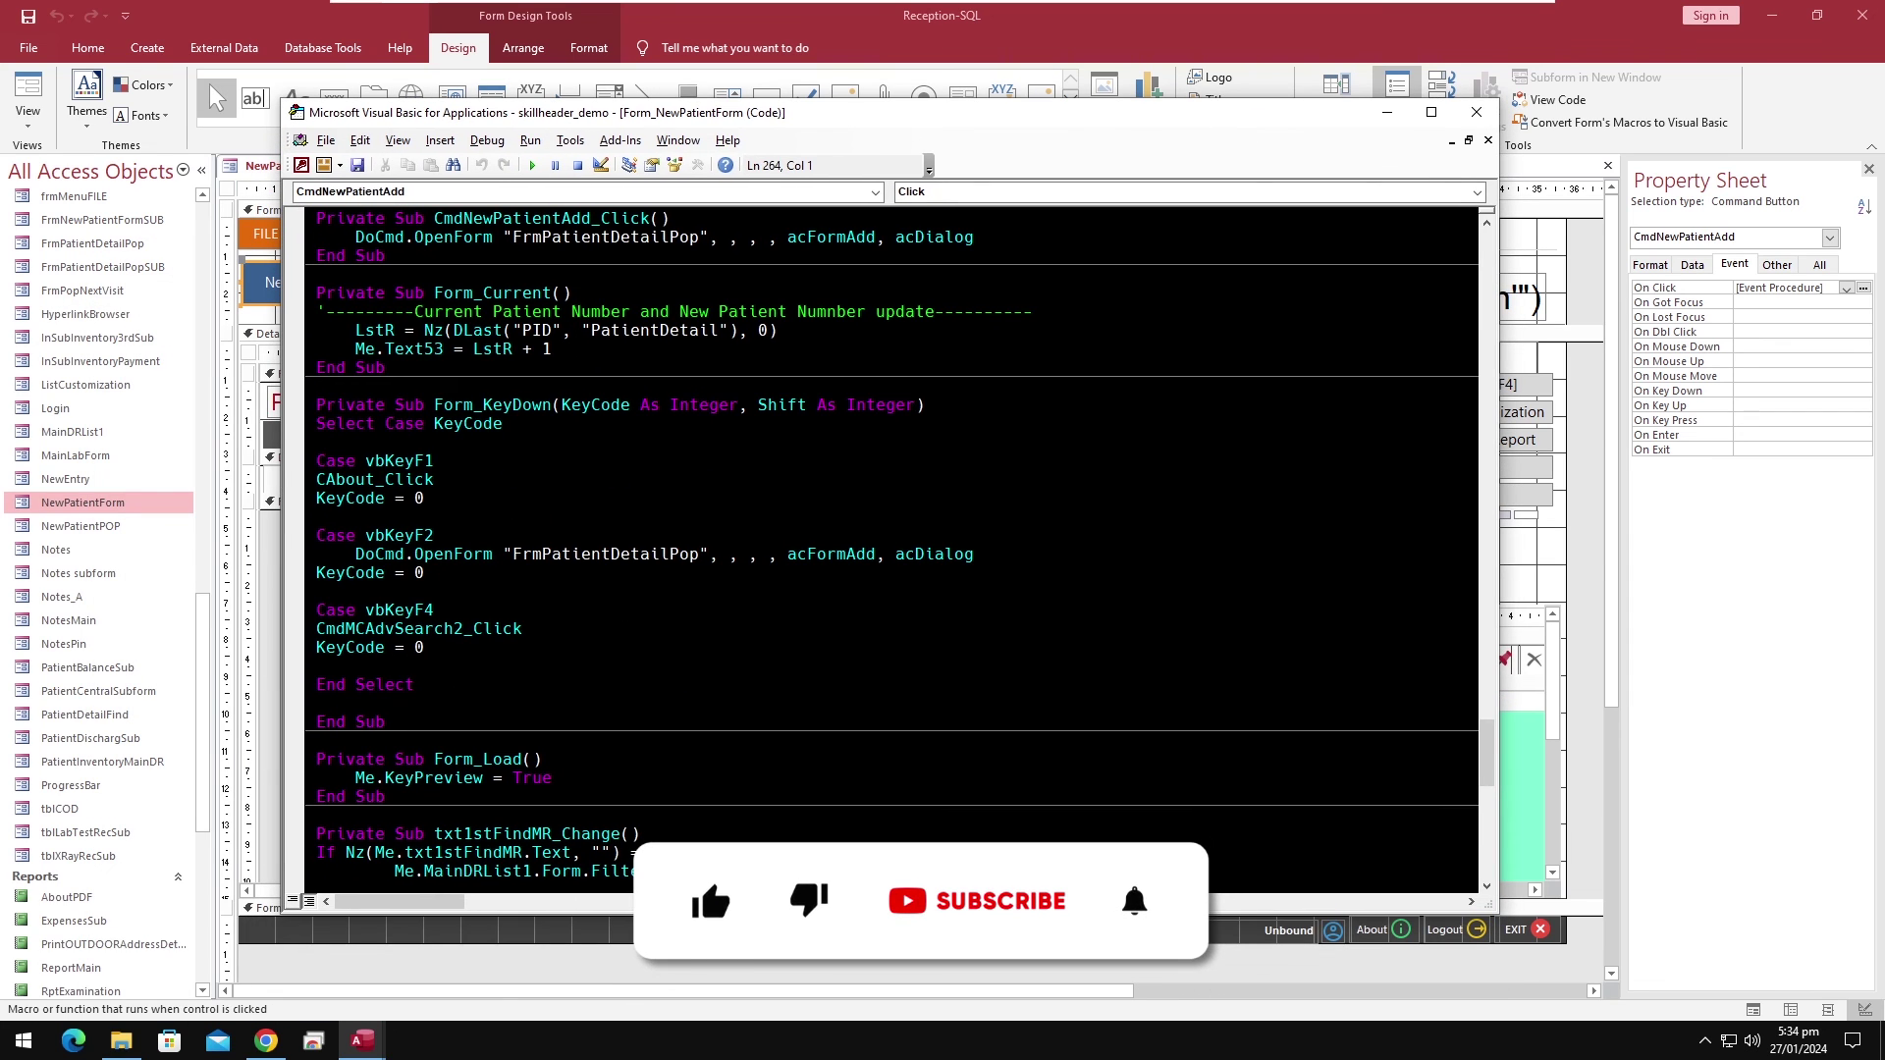
# Look through the form module's procedures and highlight code in CmdTReport_Click to check how the Hack font and colors read.
pyautogui.click(412, 442)
pyautogui.scroll(-16, 412, 442)
pyautogui.scroll(15, 890, 550)
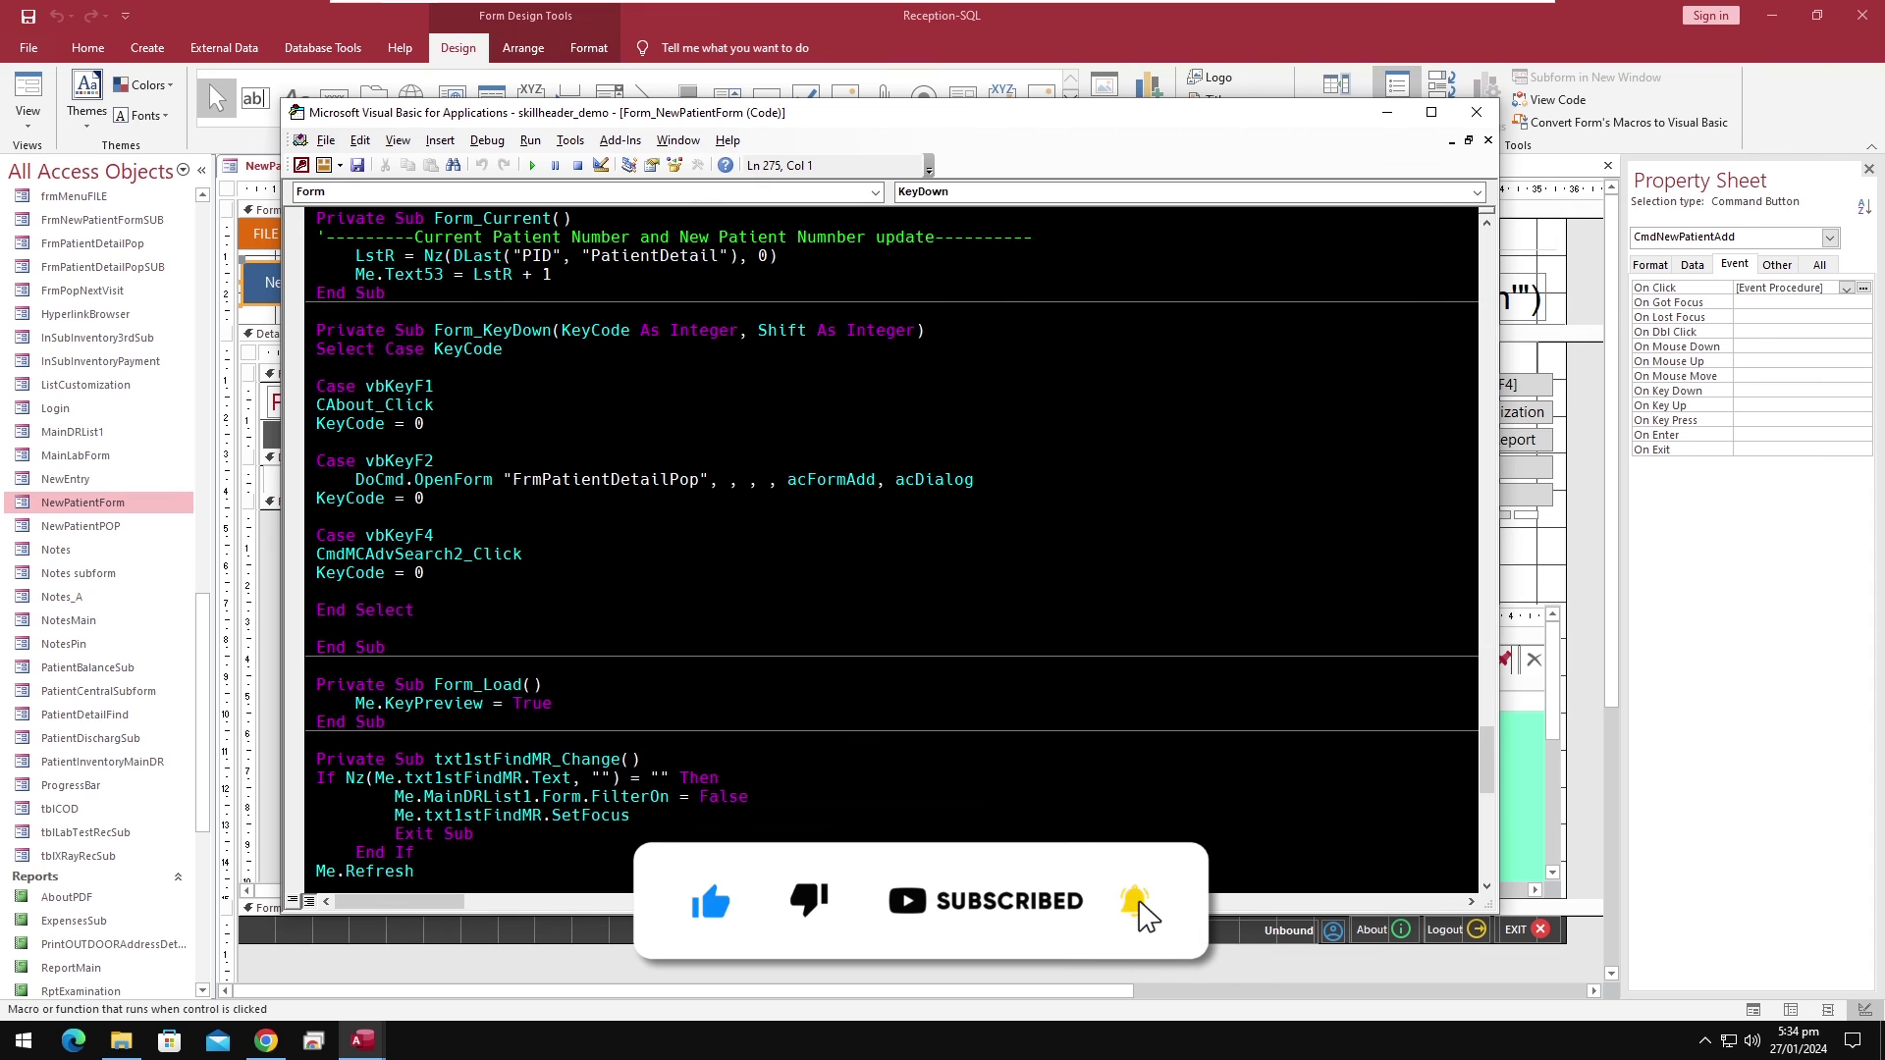
pyautogui.scroll(15, 890, 550)
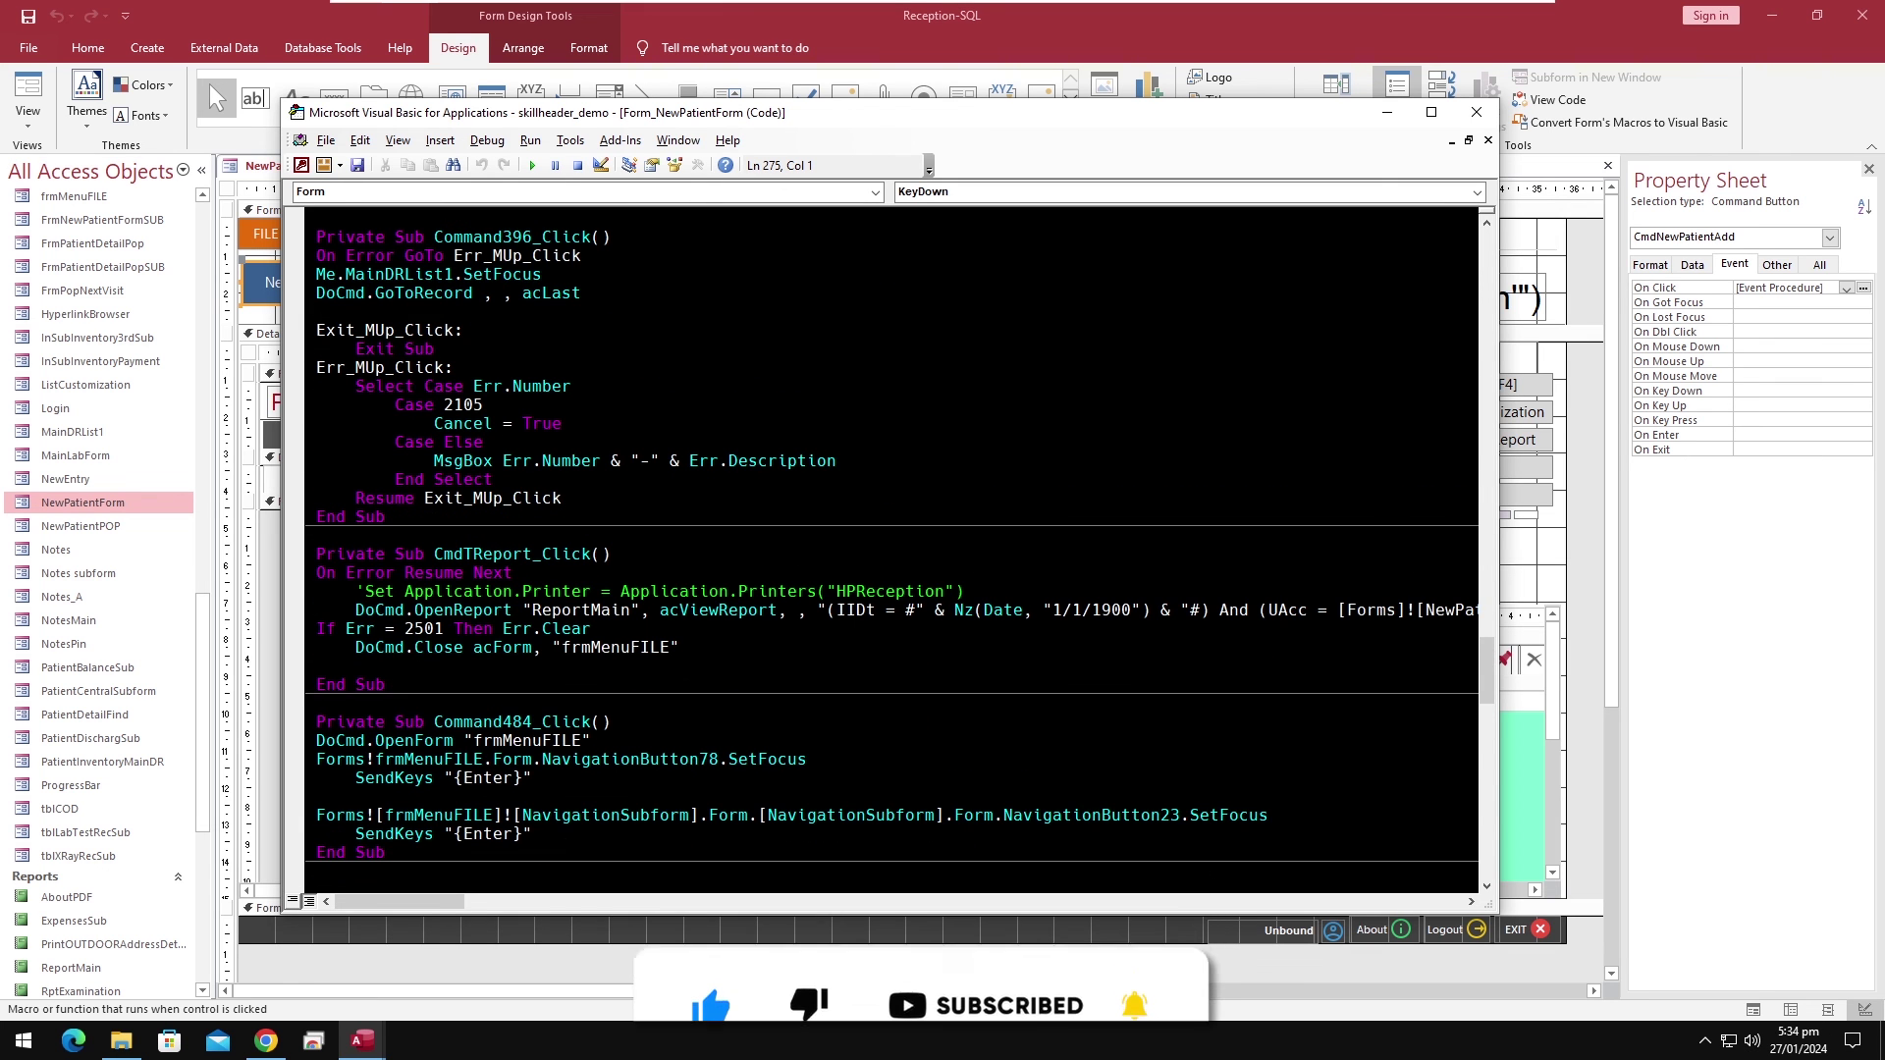
pyautogui.click(613, 609)
pyautogui.moveTo(679, 647); pyautogui.dragTo(413, 647)
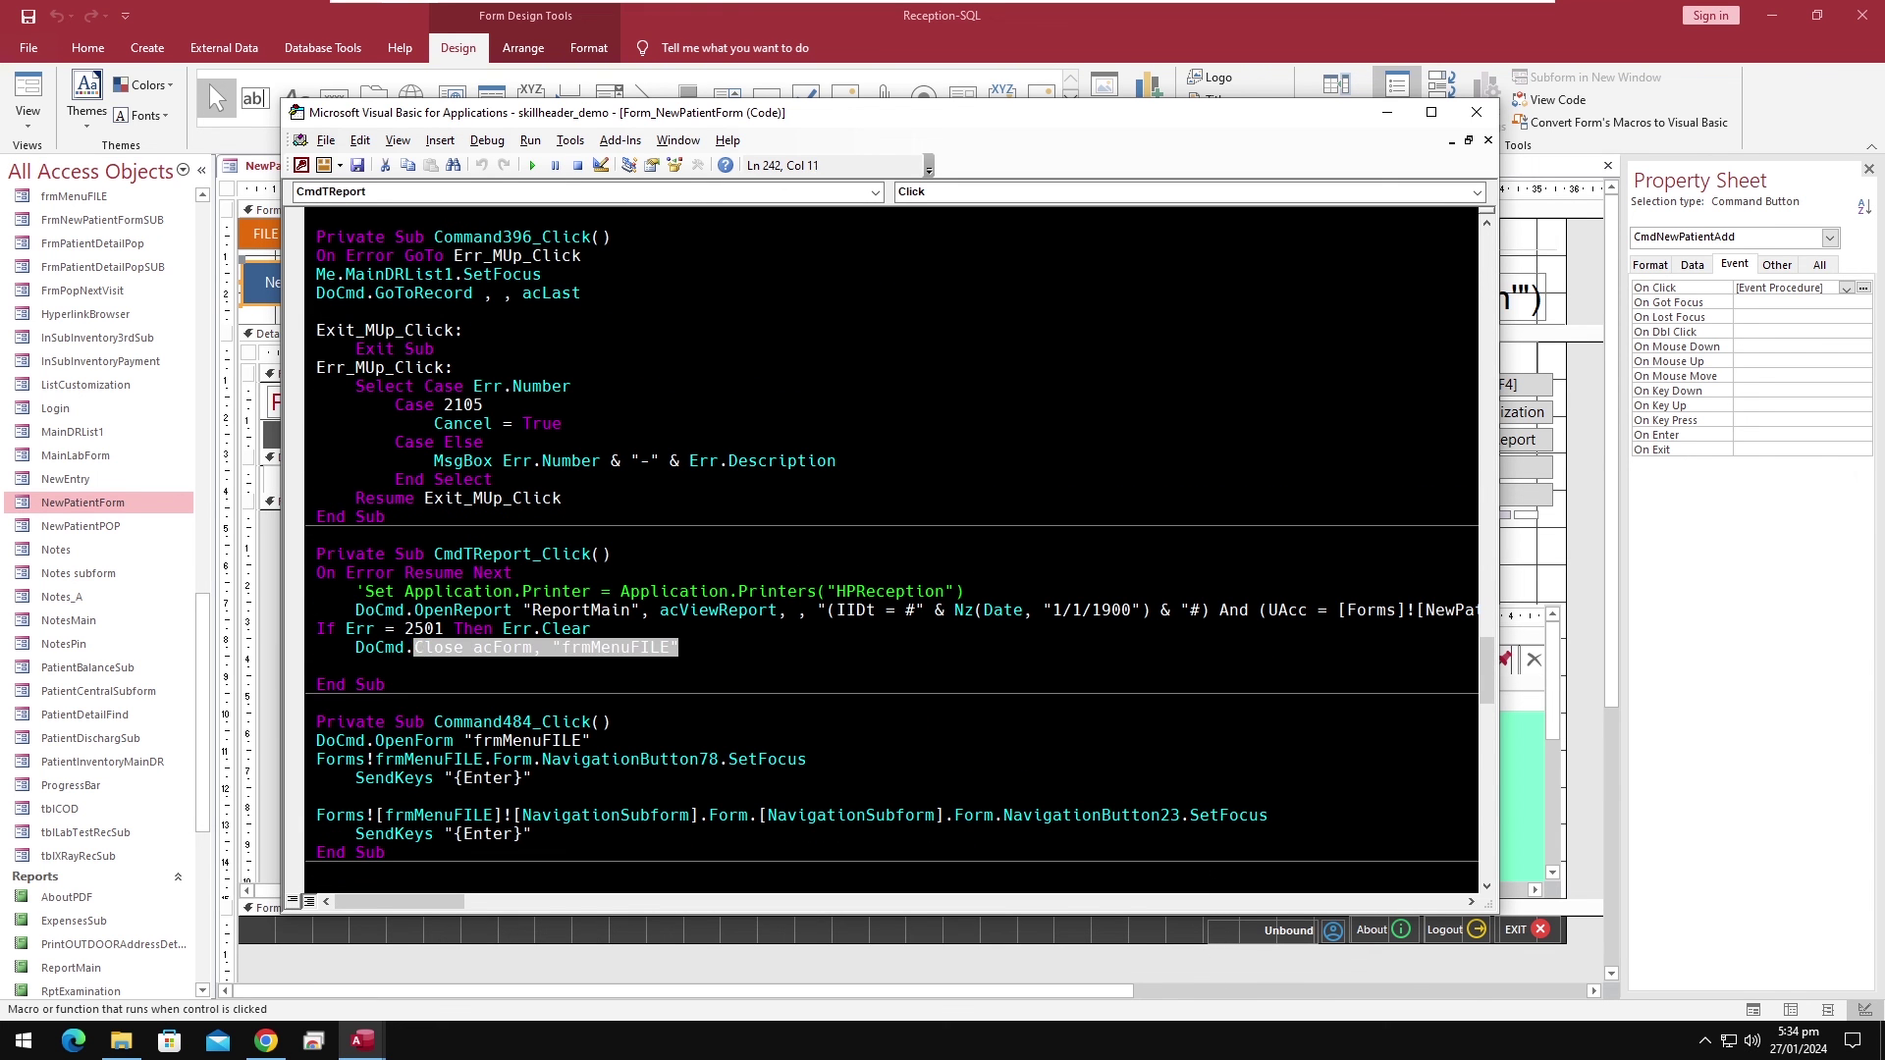
pyautogui.moveTo(580, 609); pyautogui.dragTo(474, 609)
pyautogui.scroll(-3, 498, 609)
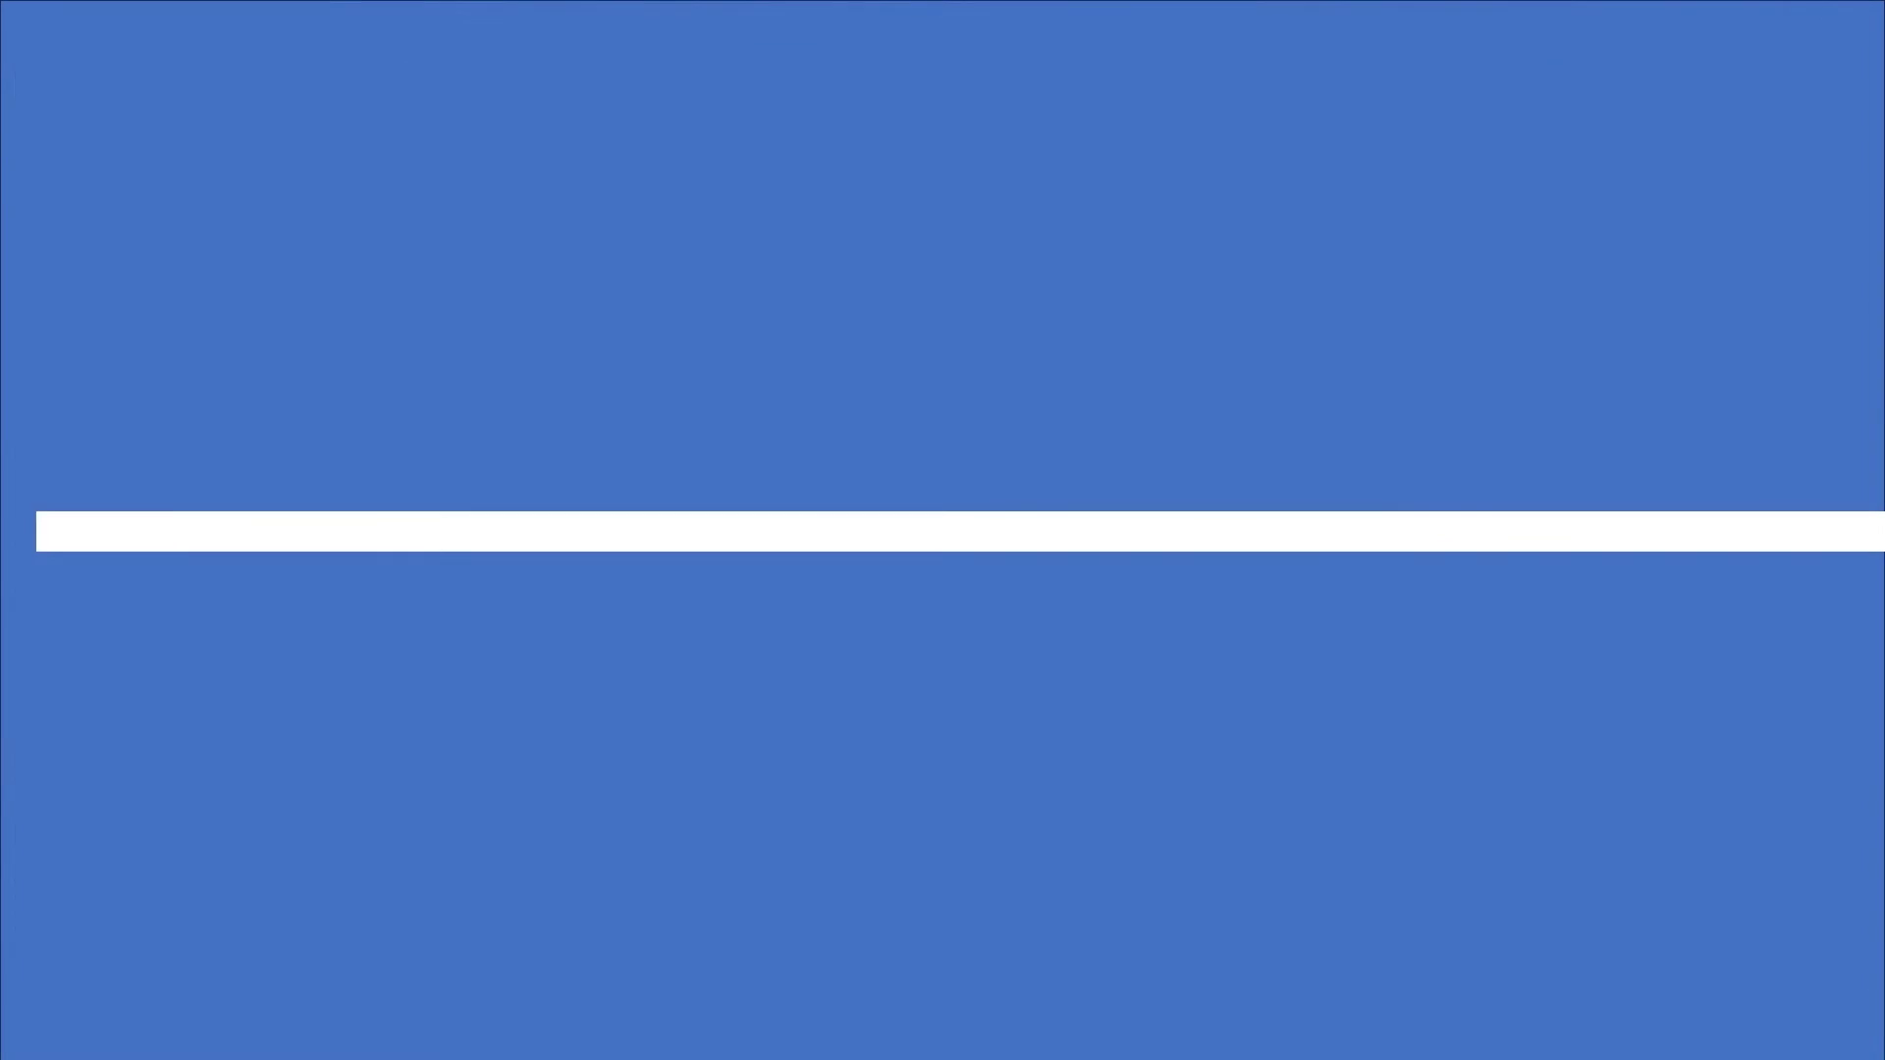